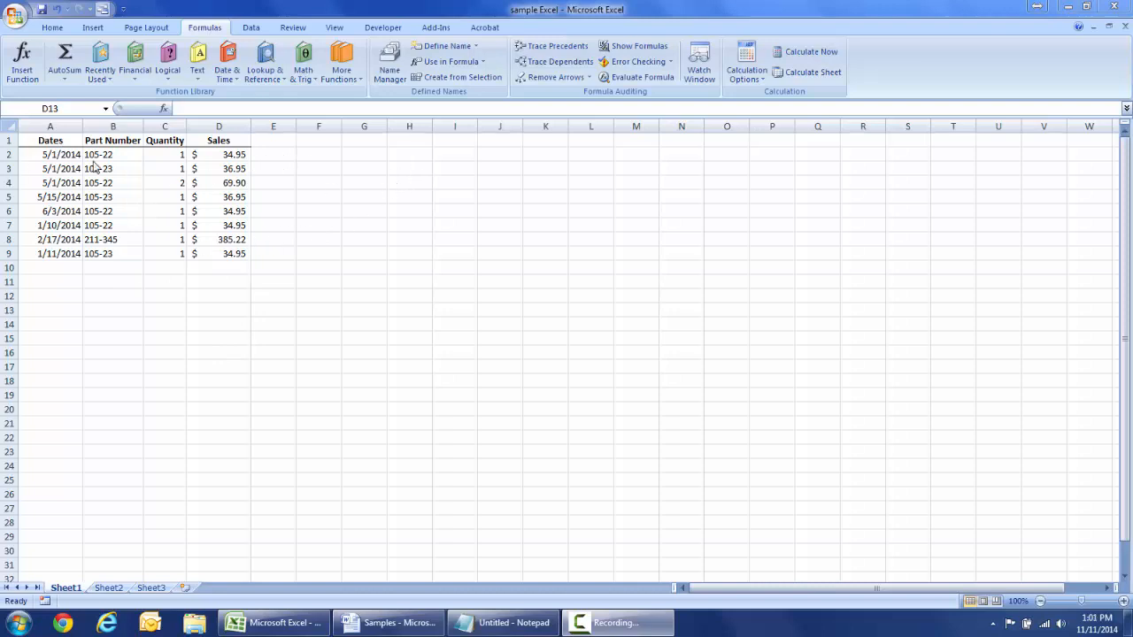
- Look over Sheet2's 105-22/105-23 monthly table at cell B2, then move to Sheet3's date list
left_click(55, 29)
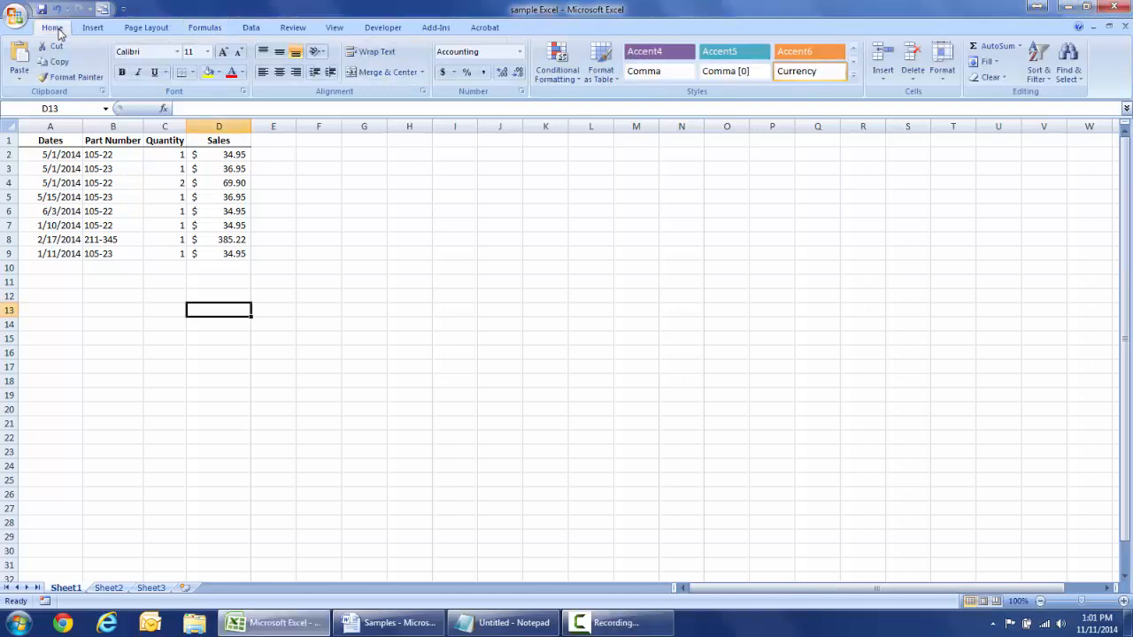
left_click(339, 295)
left_click(108, 589)
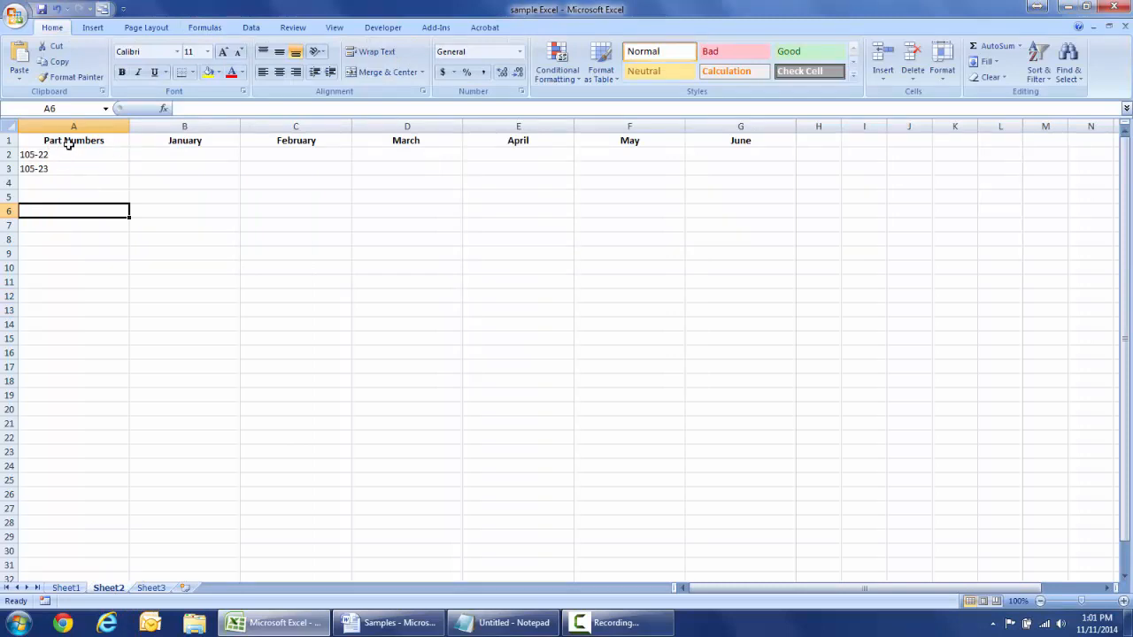
left_click(200, 157)
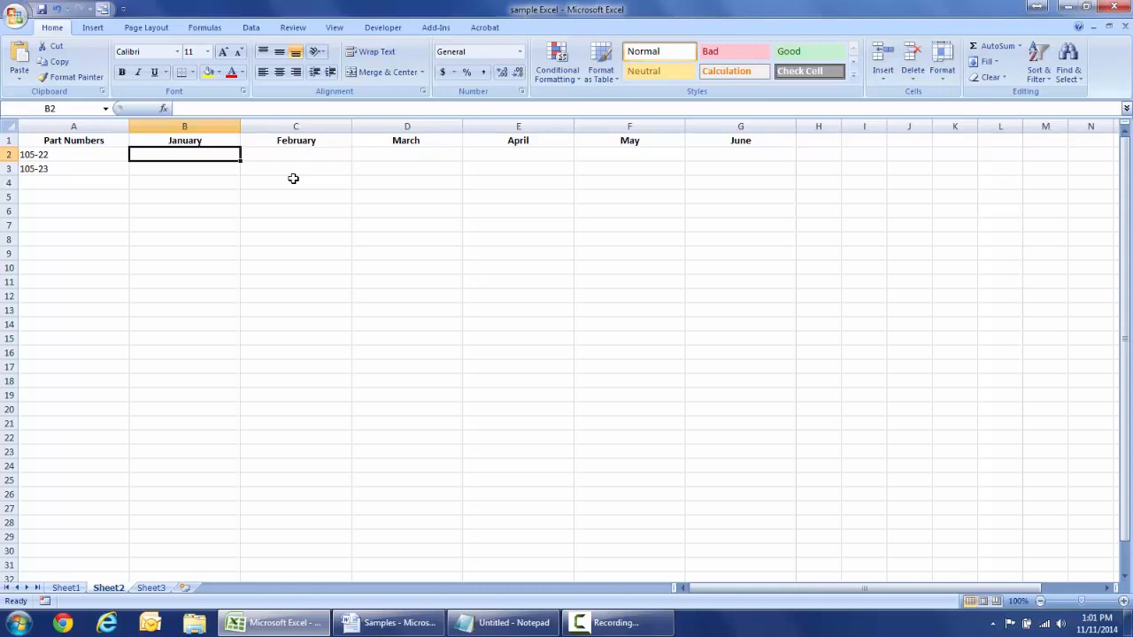
left_click(151, 588)
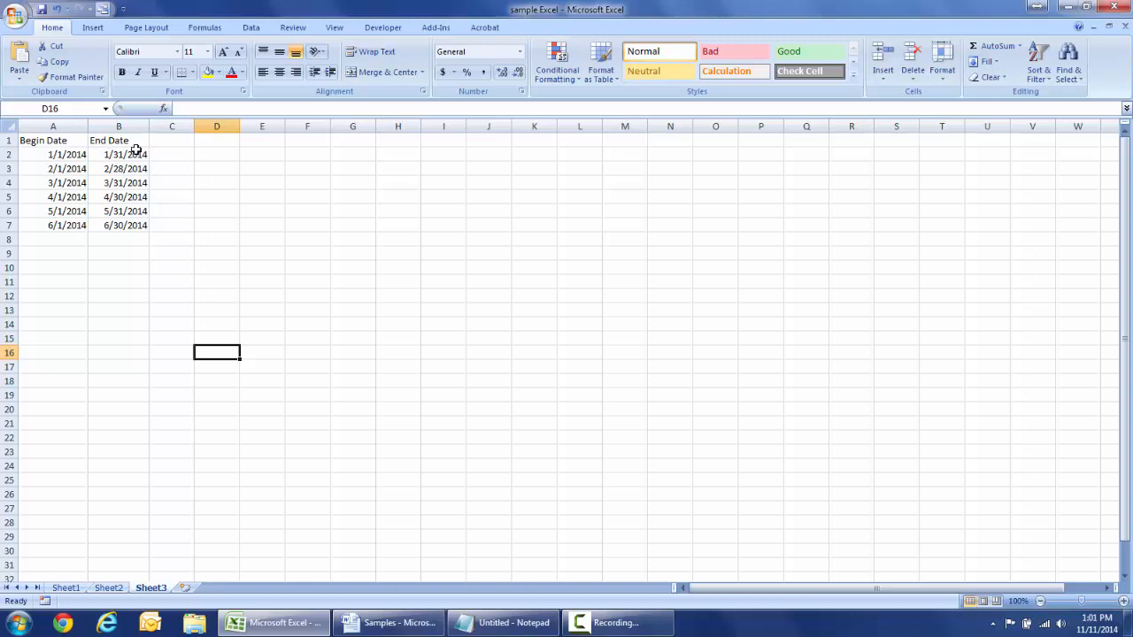
- Fill Begin Date from 6/1/2014 down to row 14 as a monthly date series
left_click(76, 228)
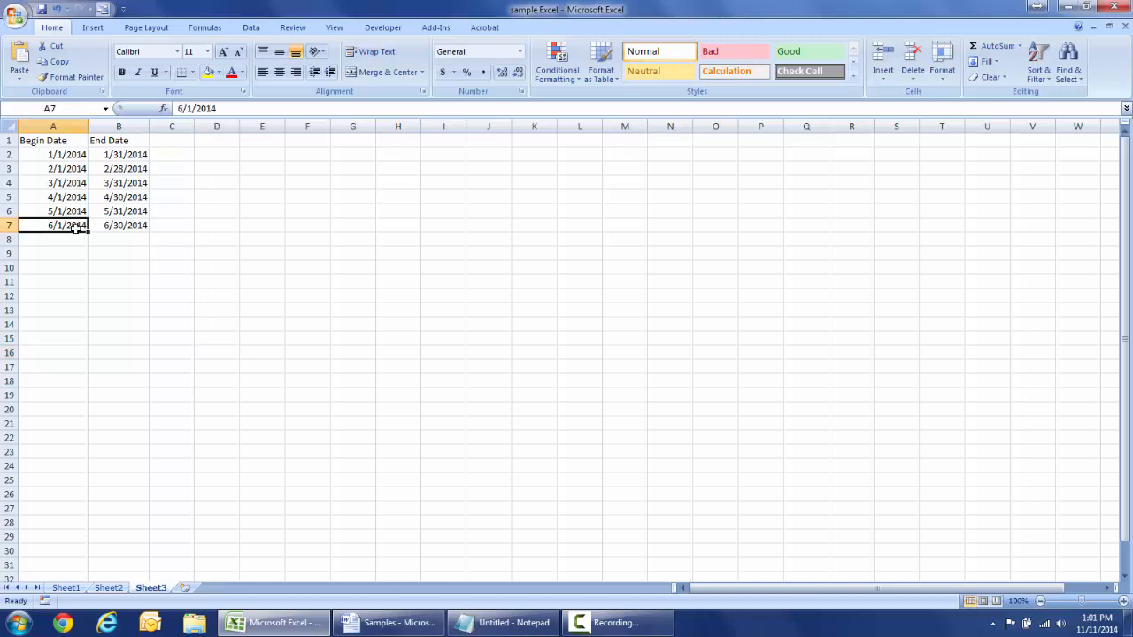
left_click_drag(76, 228, 65, 326)
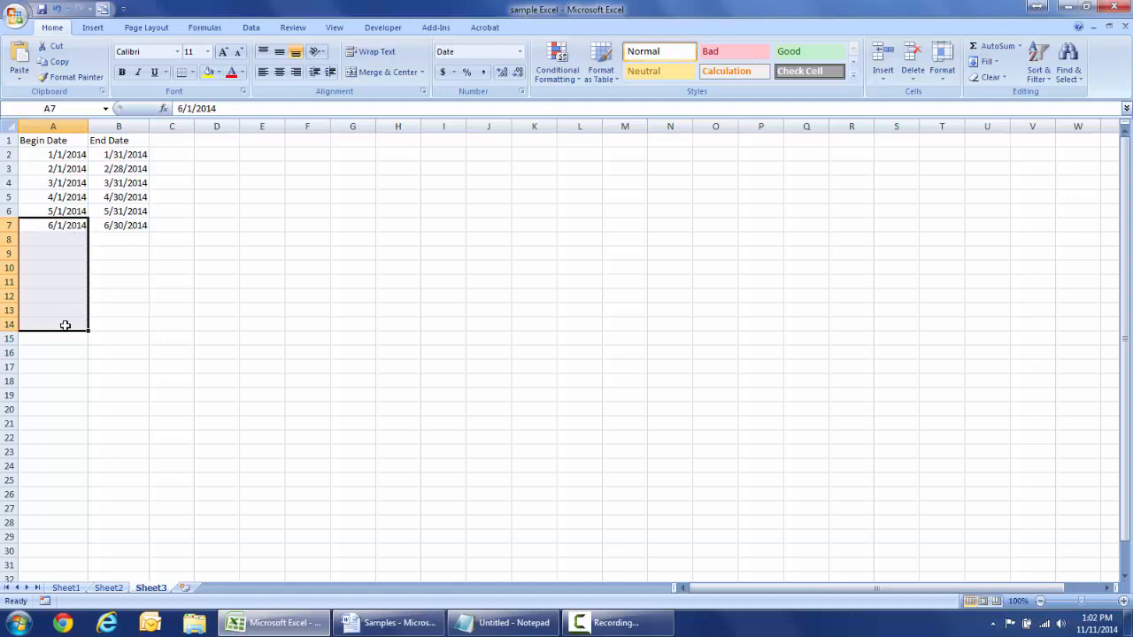
left_click(1000, 65)
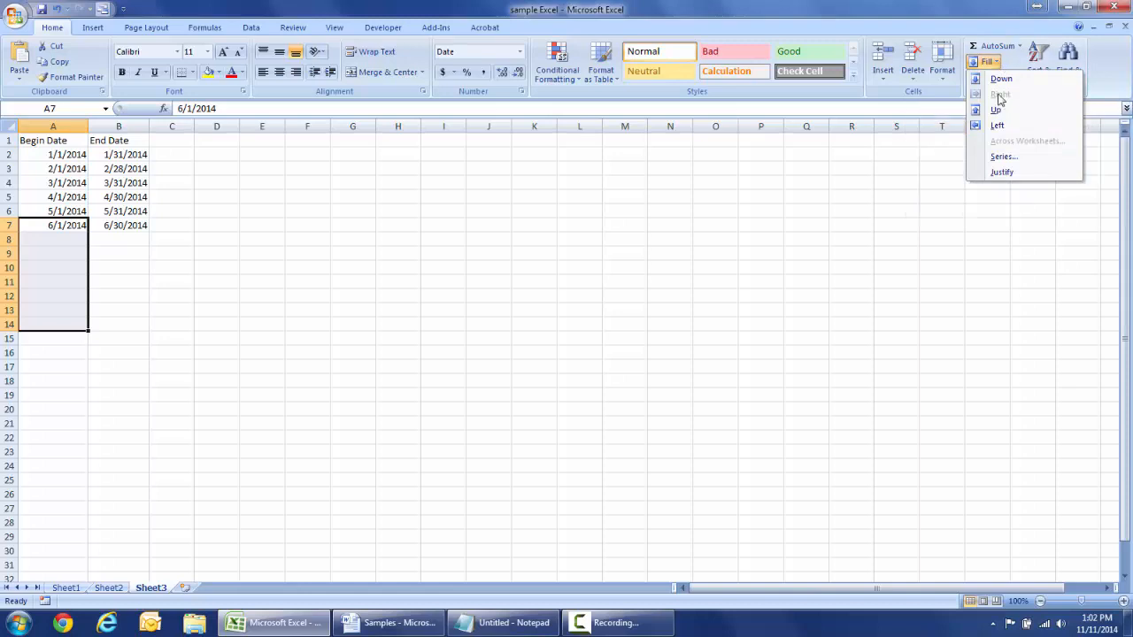
left_click(1004, 158)
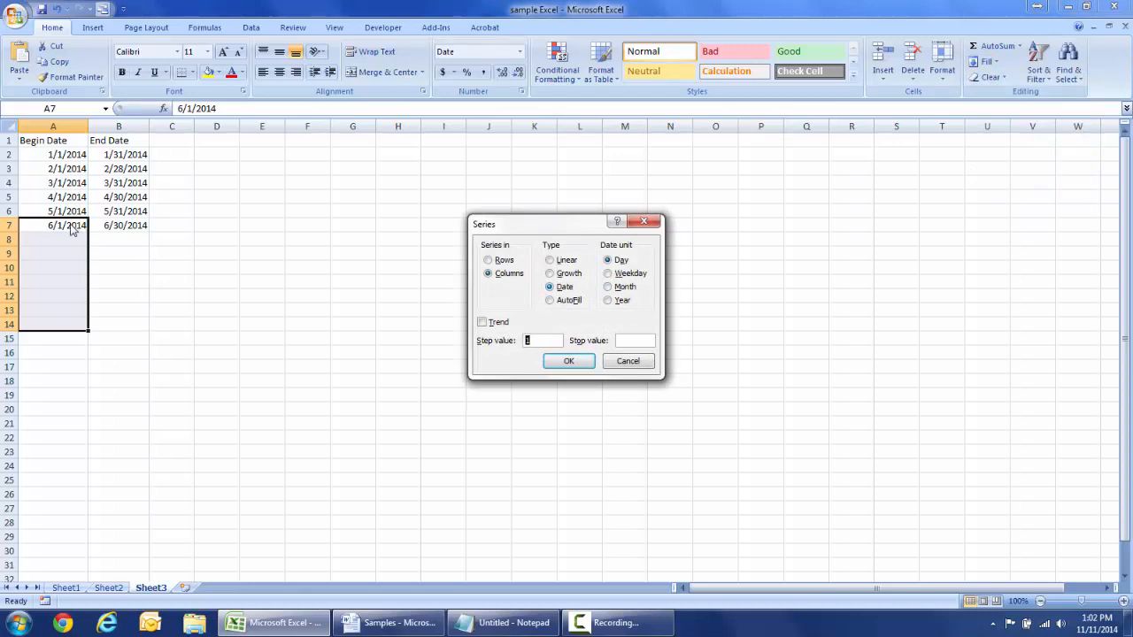
left_click(632, 288)
left_click(577, 370)
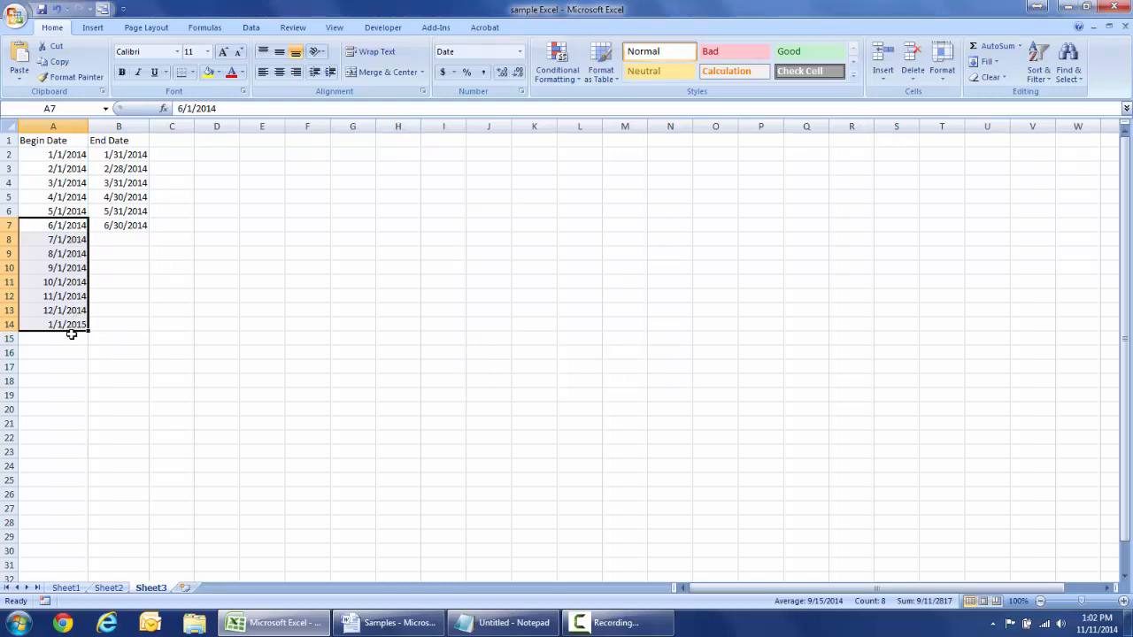
left_click(133, 226)
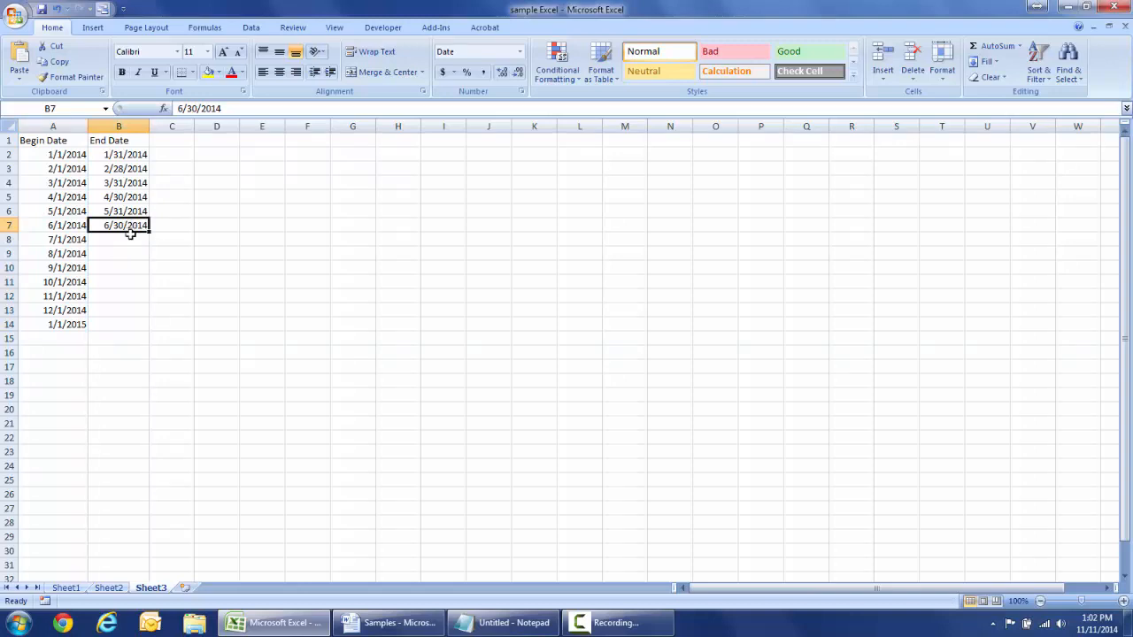
left_click_drag(131, 232, 116, 324)
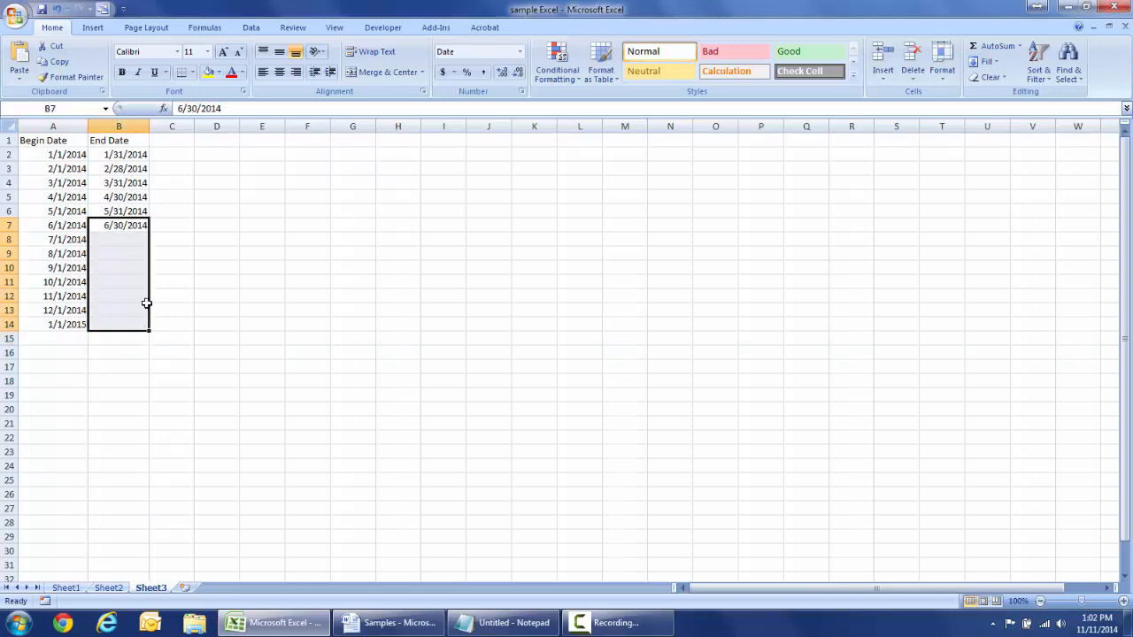
left_click(983, 61)
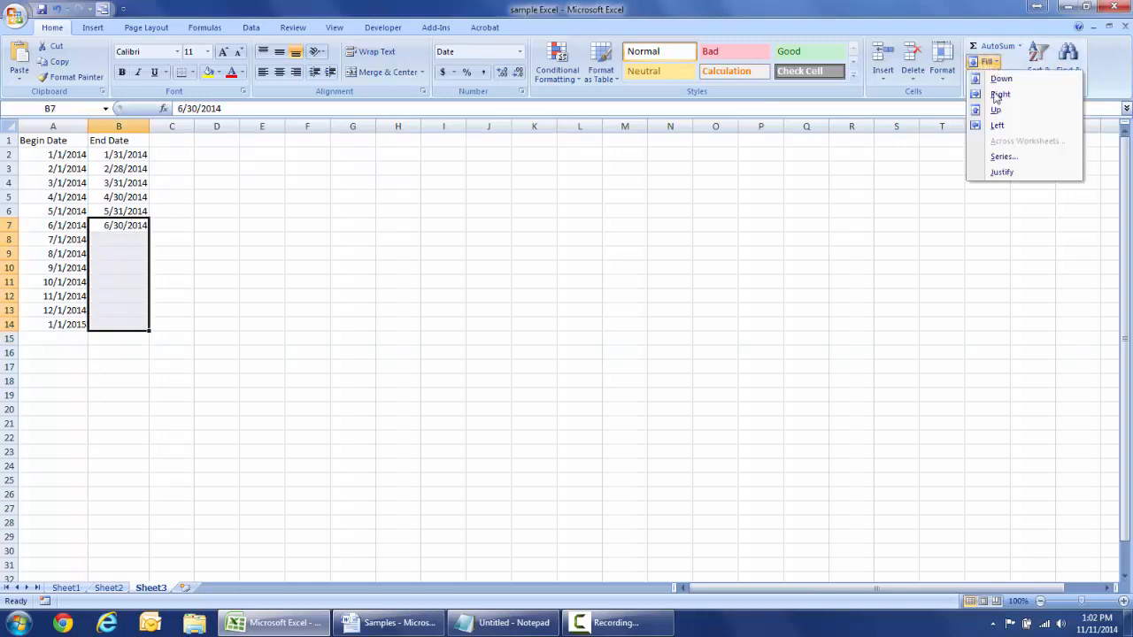
left_click(1004, 157)
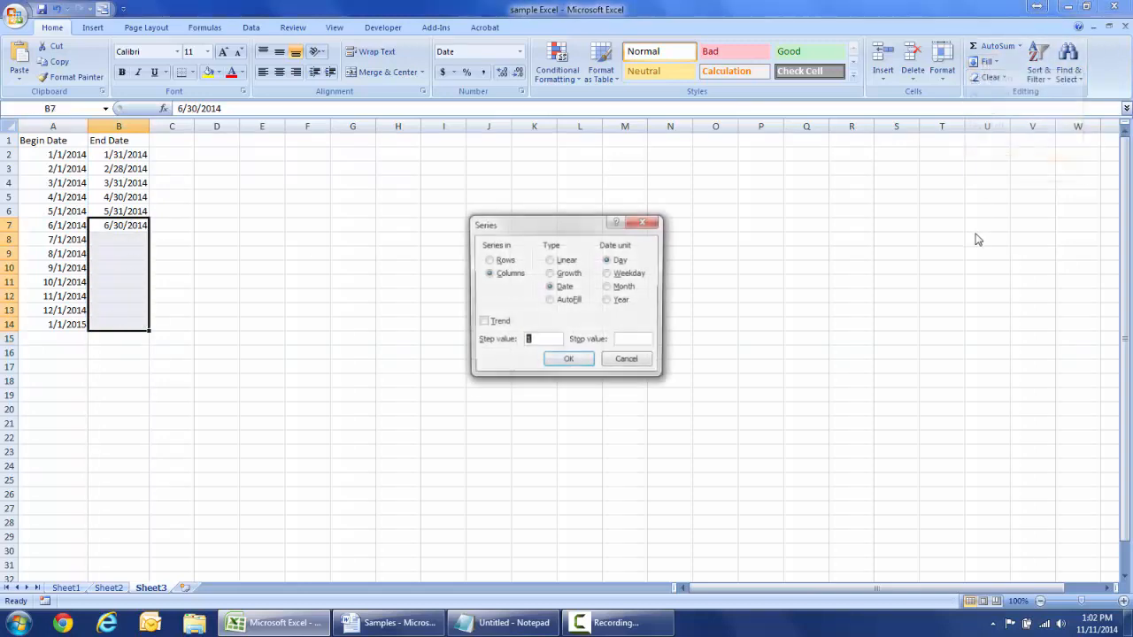
left_click(624, 286)
left_click(569, 360)
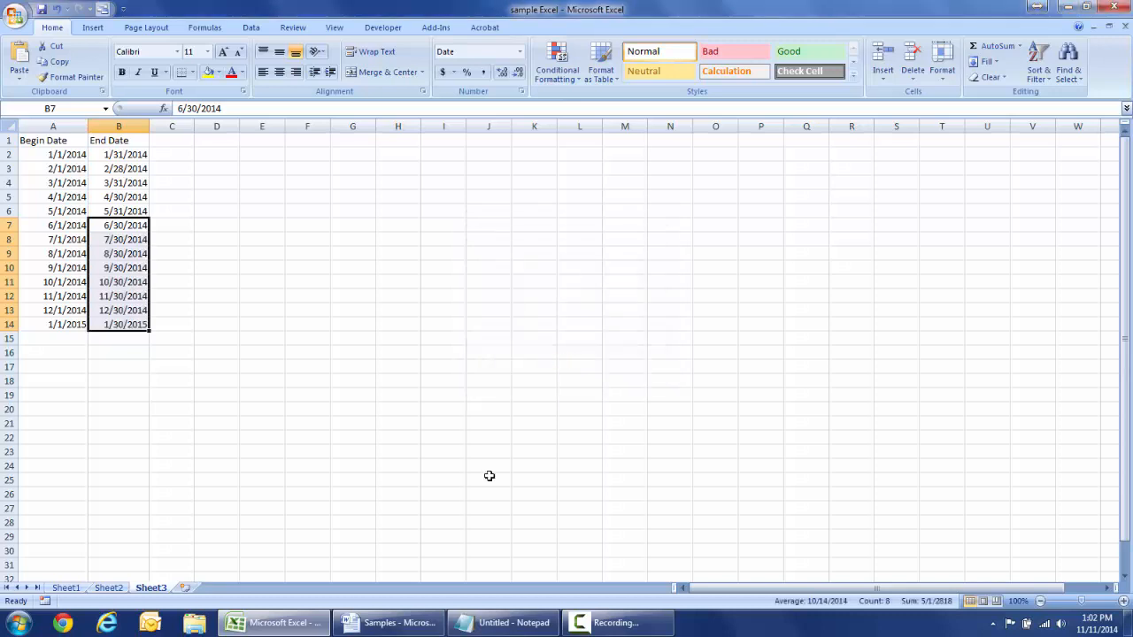
left_click(115, 245)
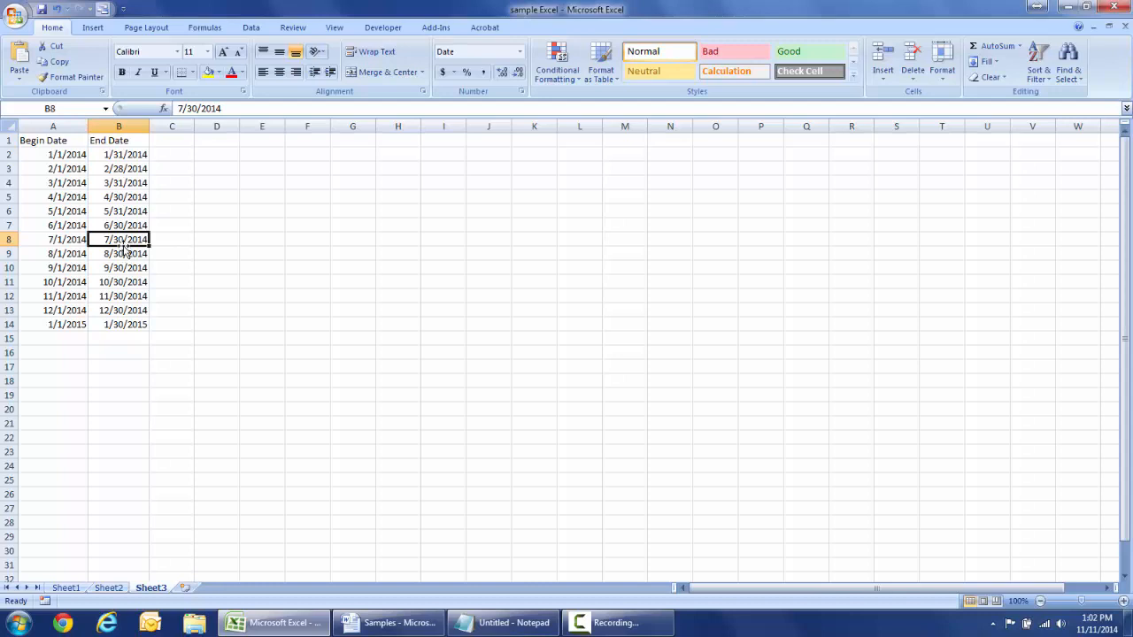
left_click(128, 255)
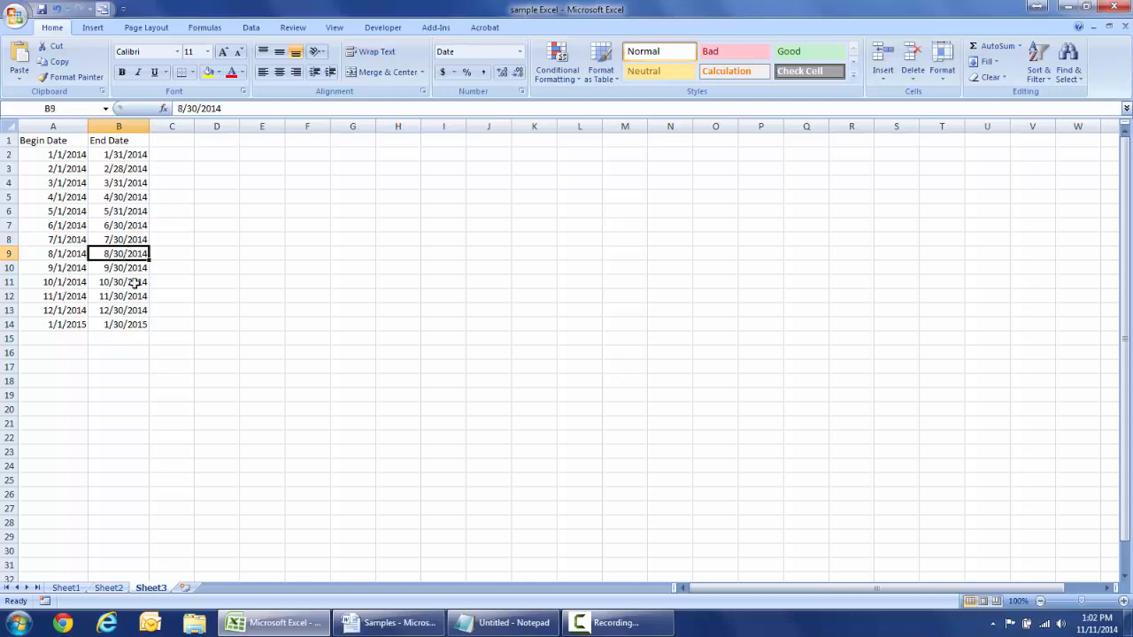
left_click(134, 283)
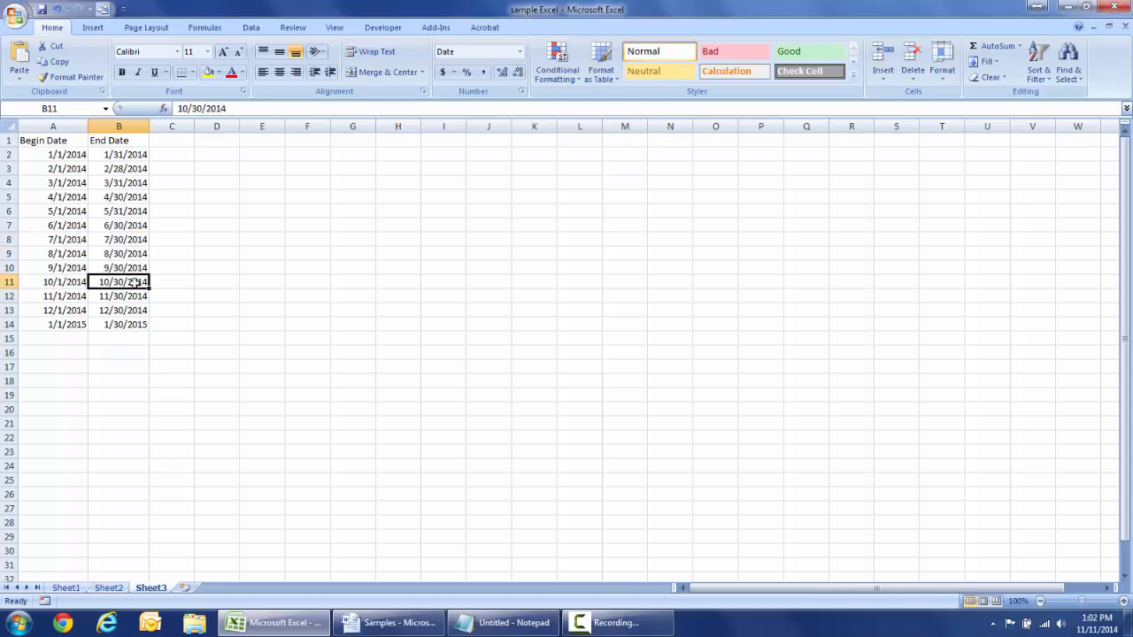
left_click(126, 238)
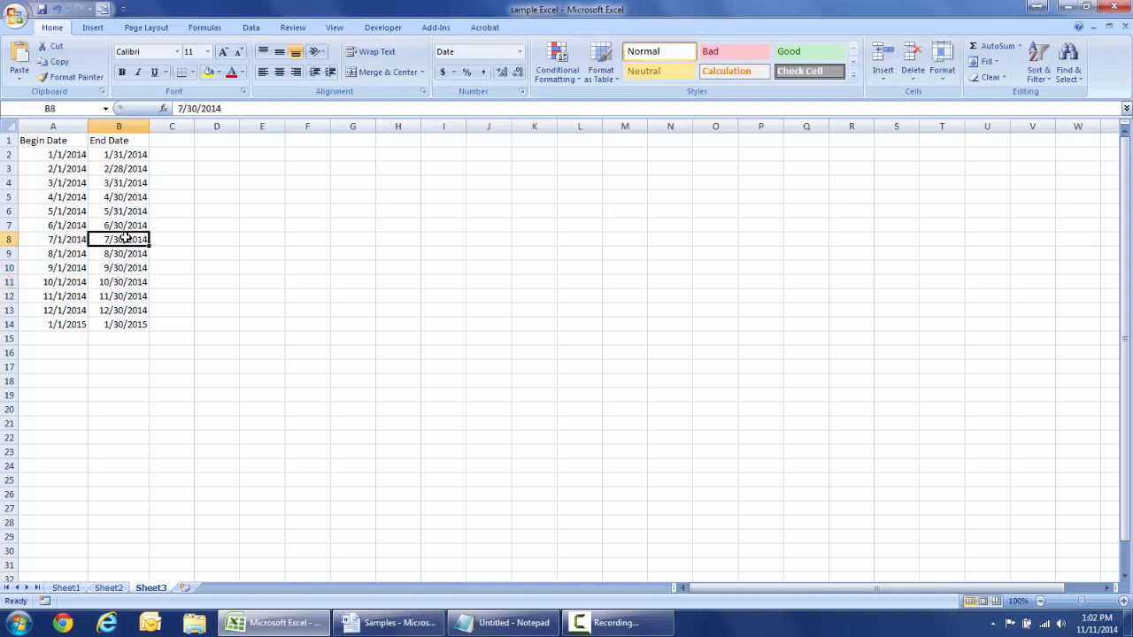
left_click_drag(126, 238, 126, 324)
right_click(122, 300)
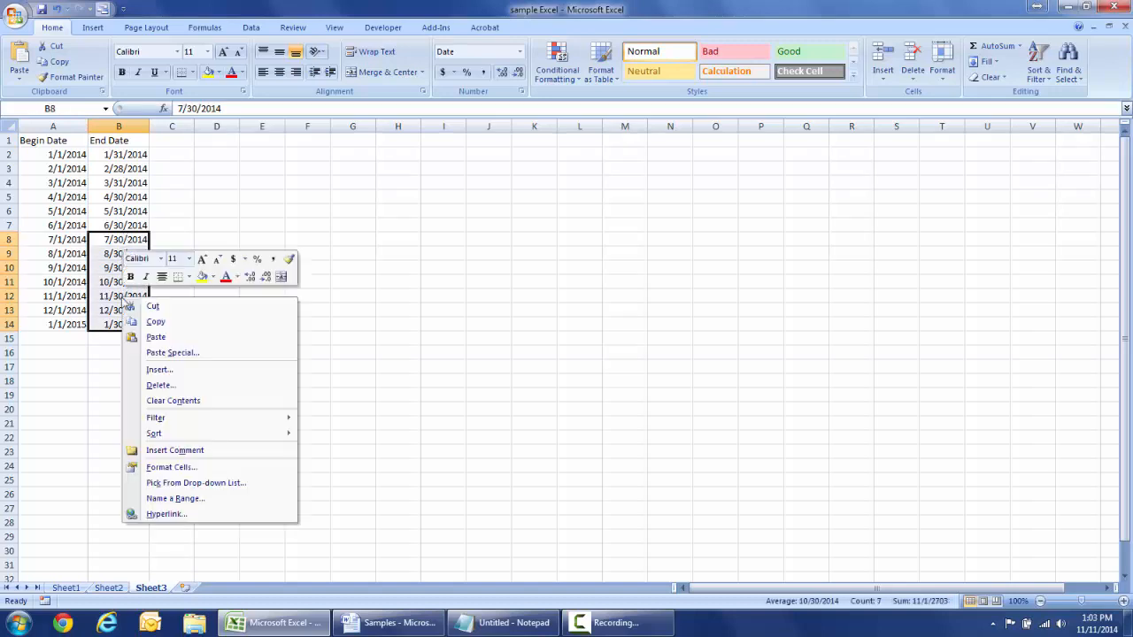
left_click(172, 403)
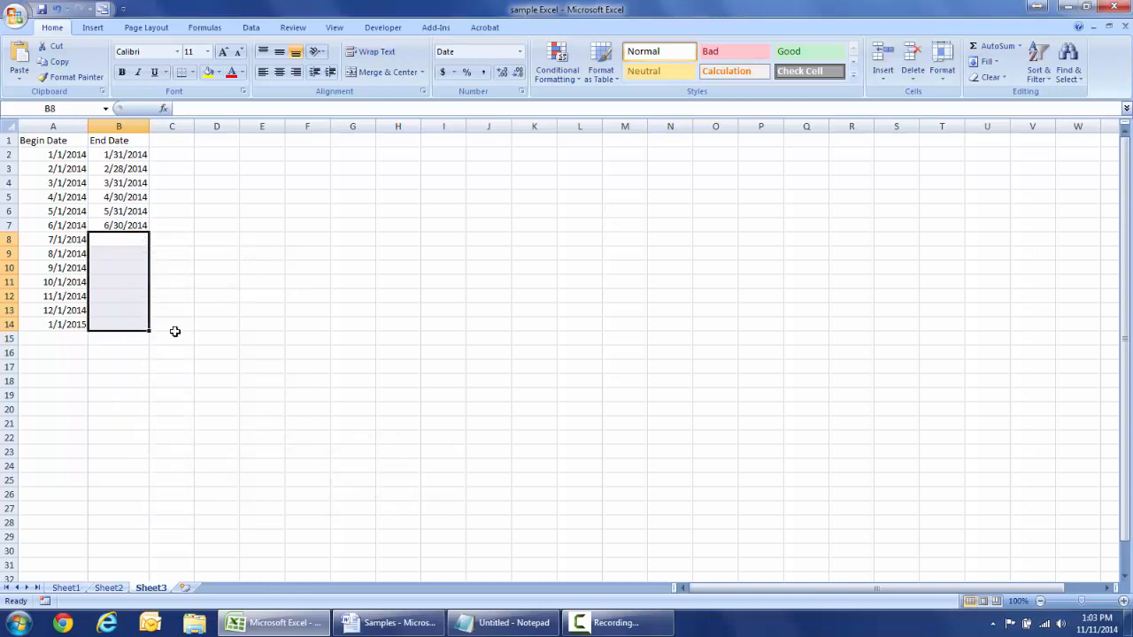
left_click(189, 300)
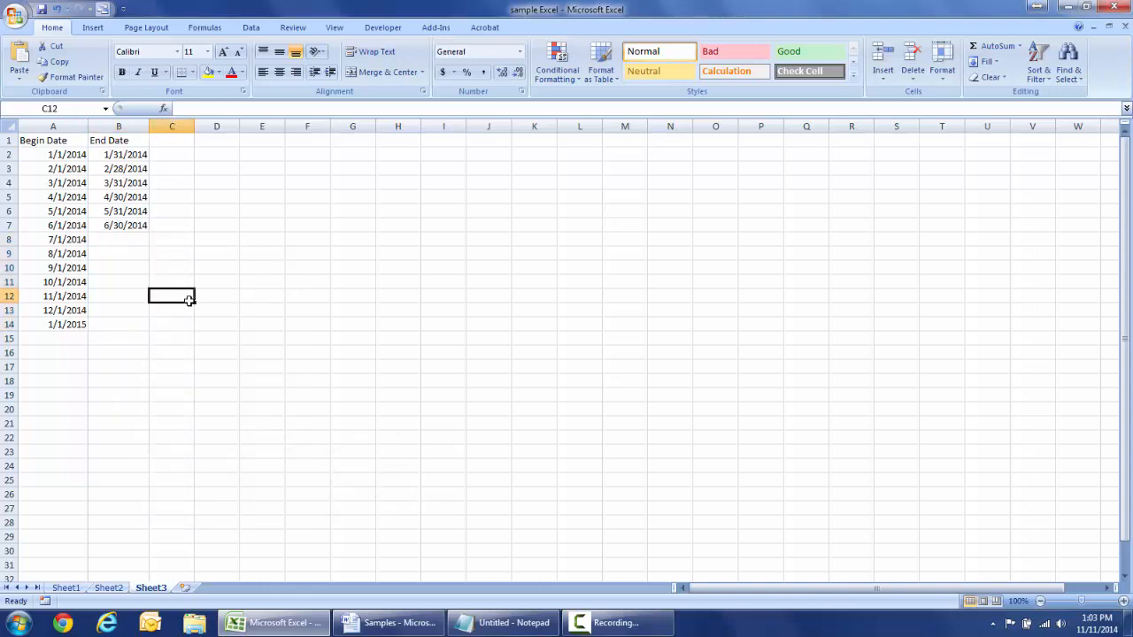
left_click(128, 211)
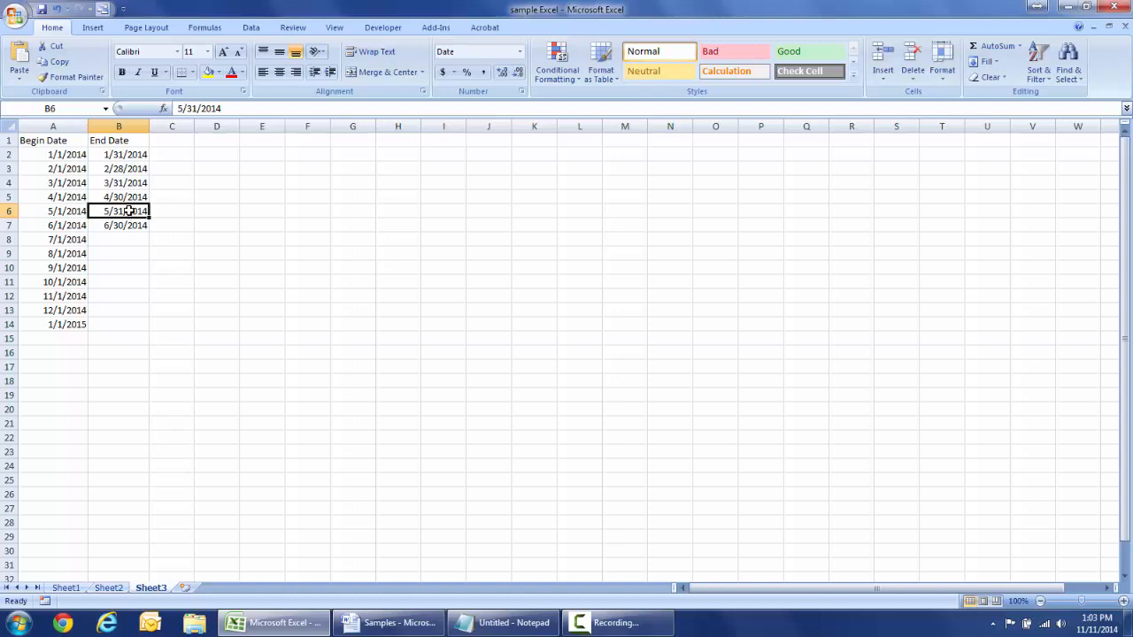
left_click_drag(128, 211, 129, 325)
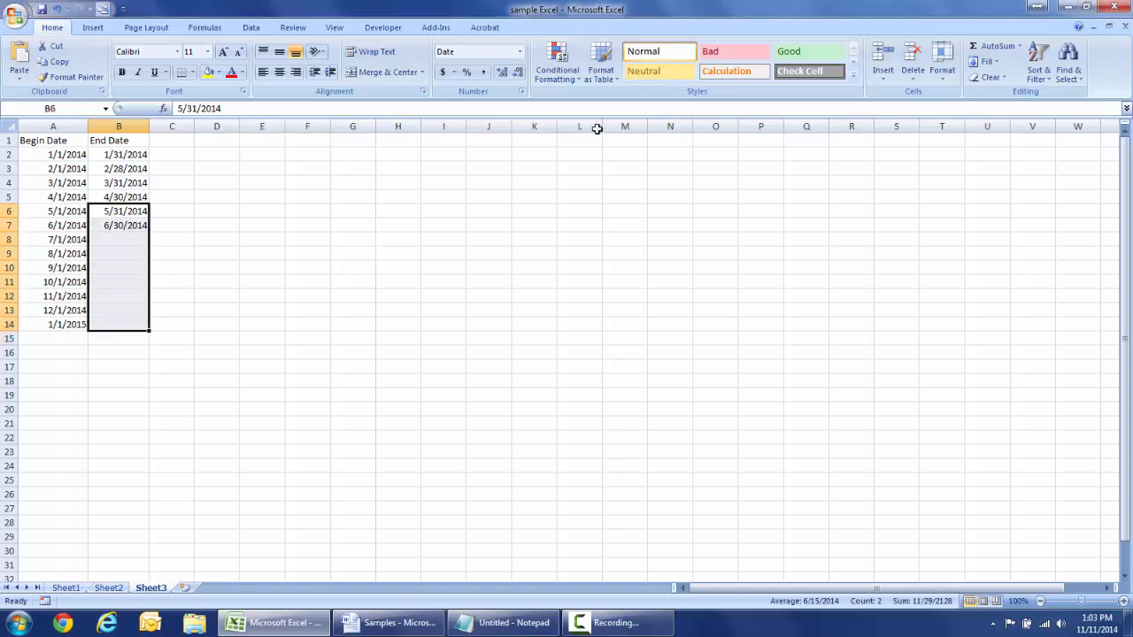
left_click(983, 61)
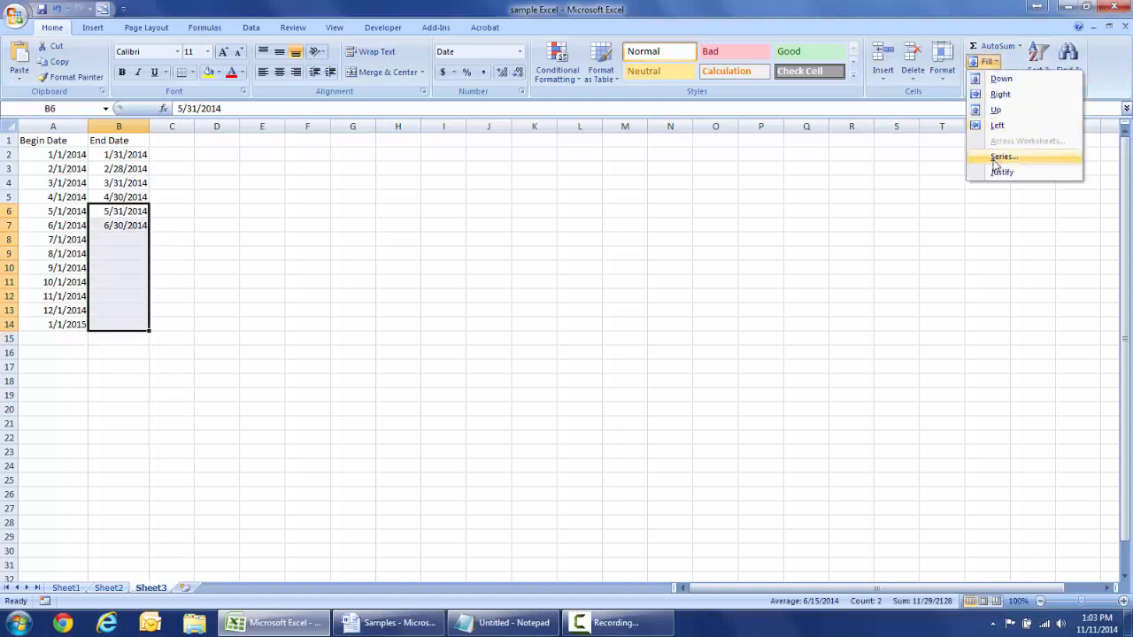
left_click(996, 159)
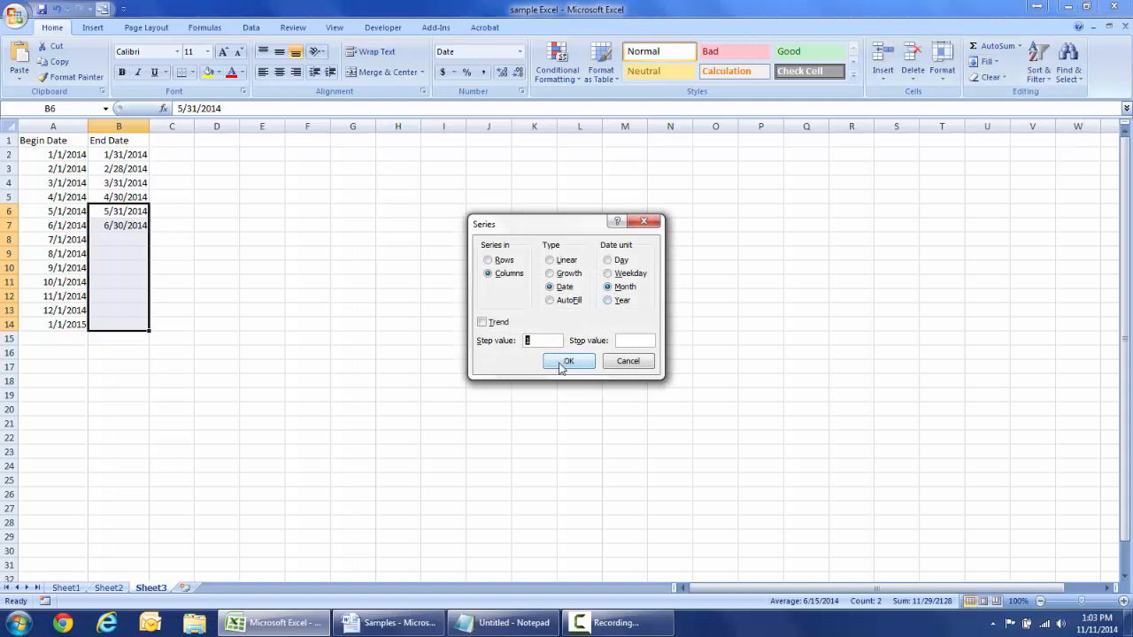
left_click(561, 366)
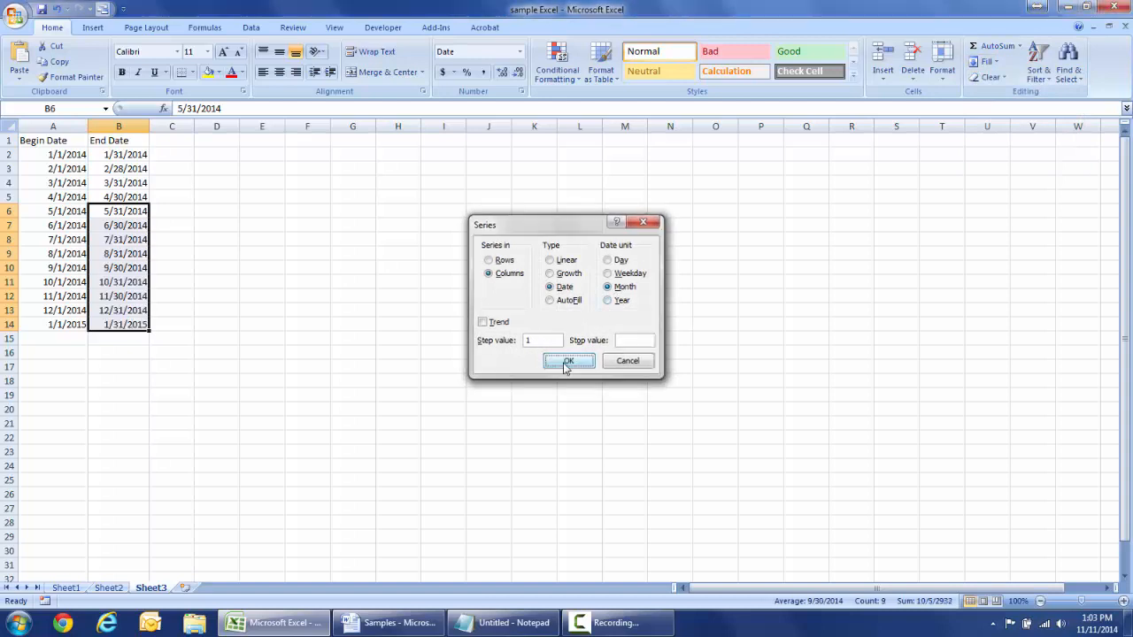
left_click(124, 239)
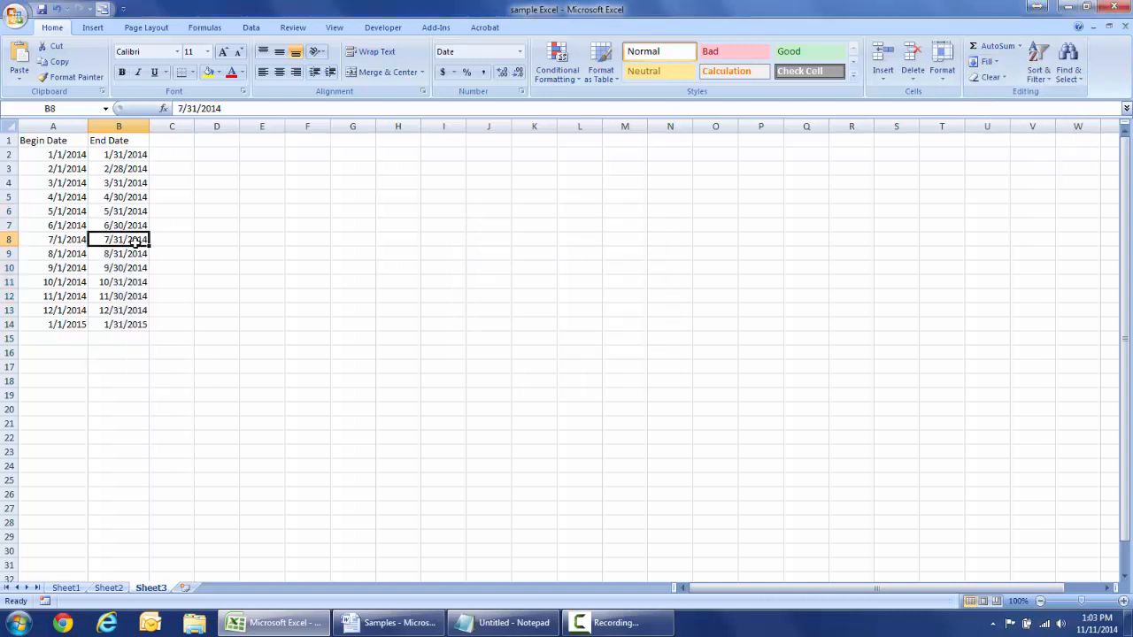
left_click(124, 257)
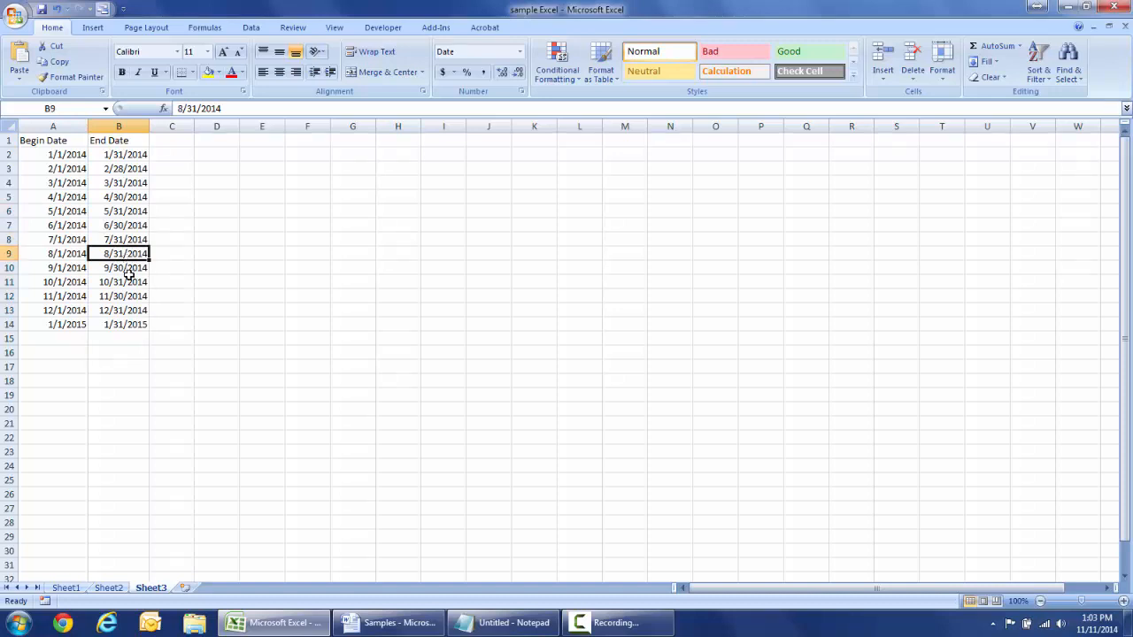
left_click(130, 272)
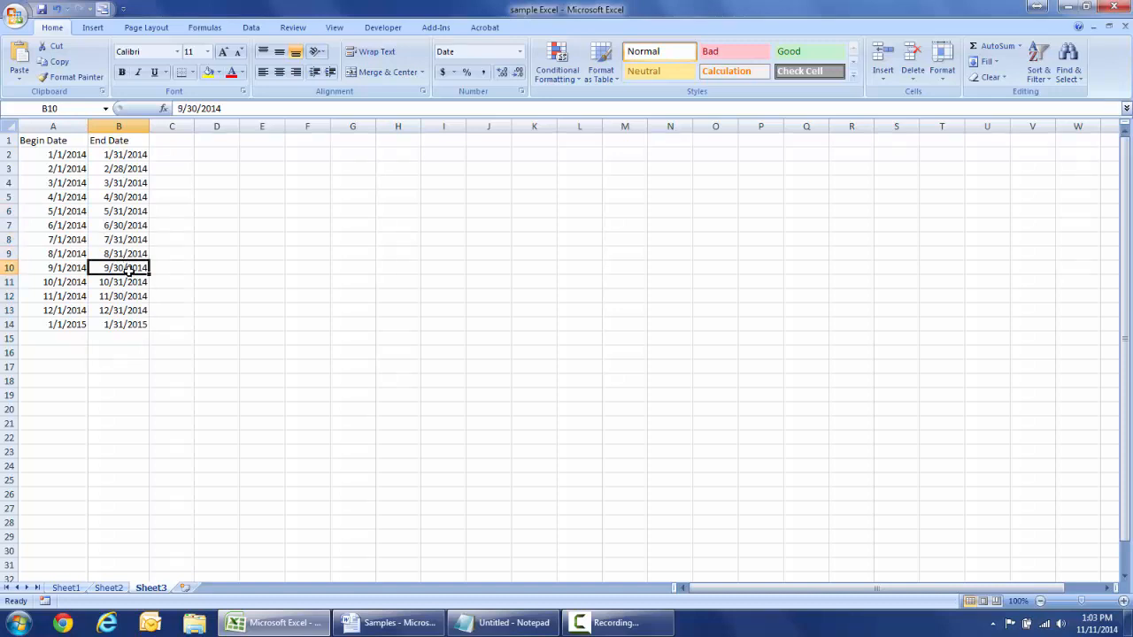
left_click(129, 227)
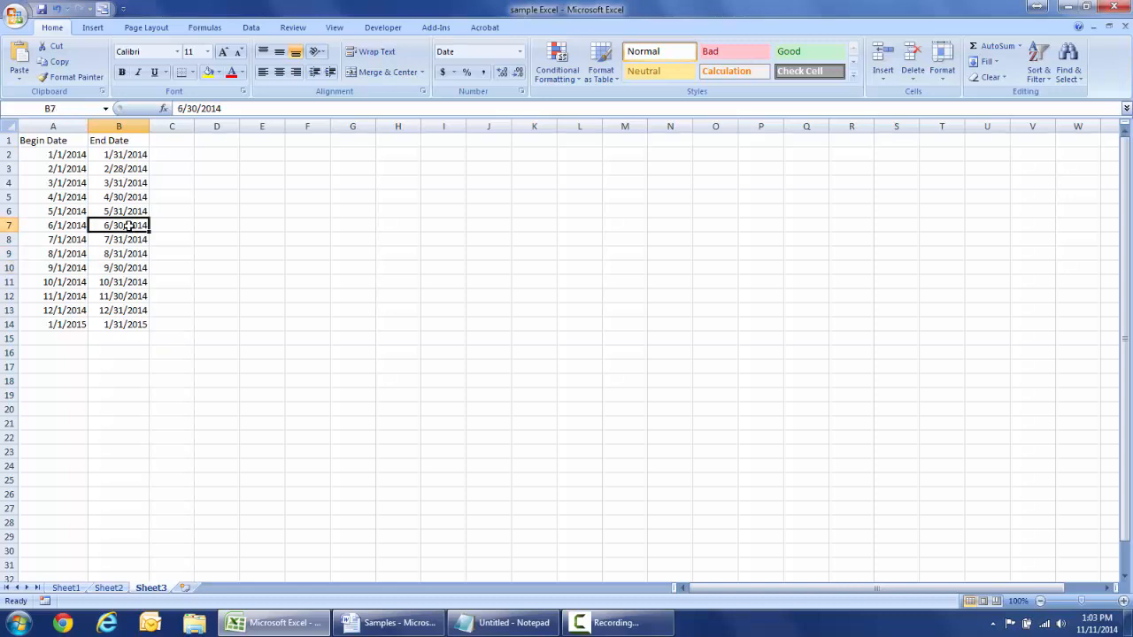
left_click(128, 241)
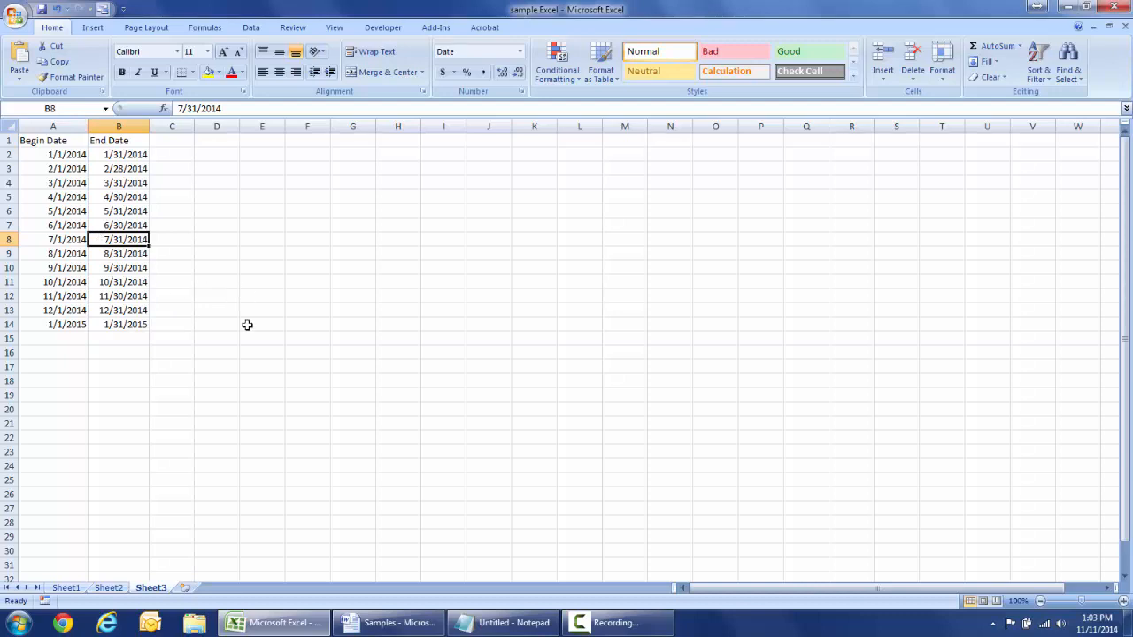
- Go to Sheet2 and bring up the Samples Word document showing the SUMIFS syntax
left_click(108, 588)
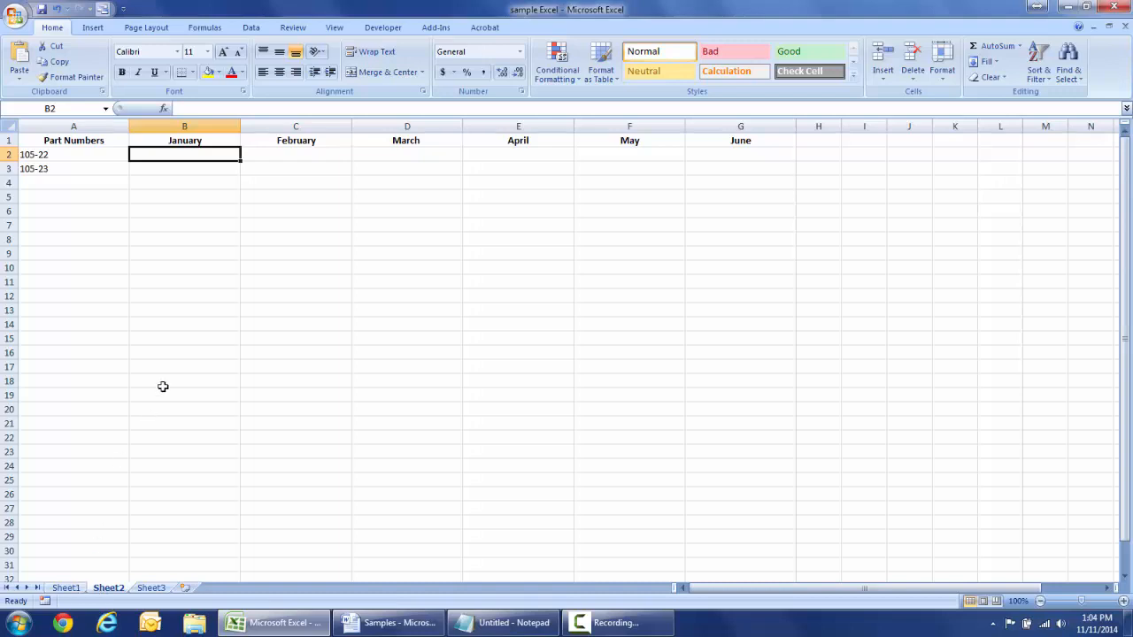
left_click(422, 624)
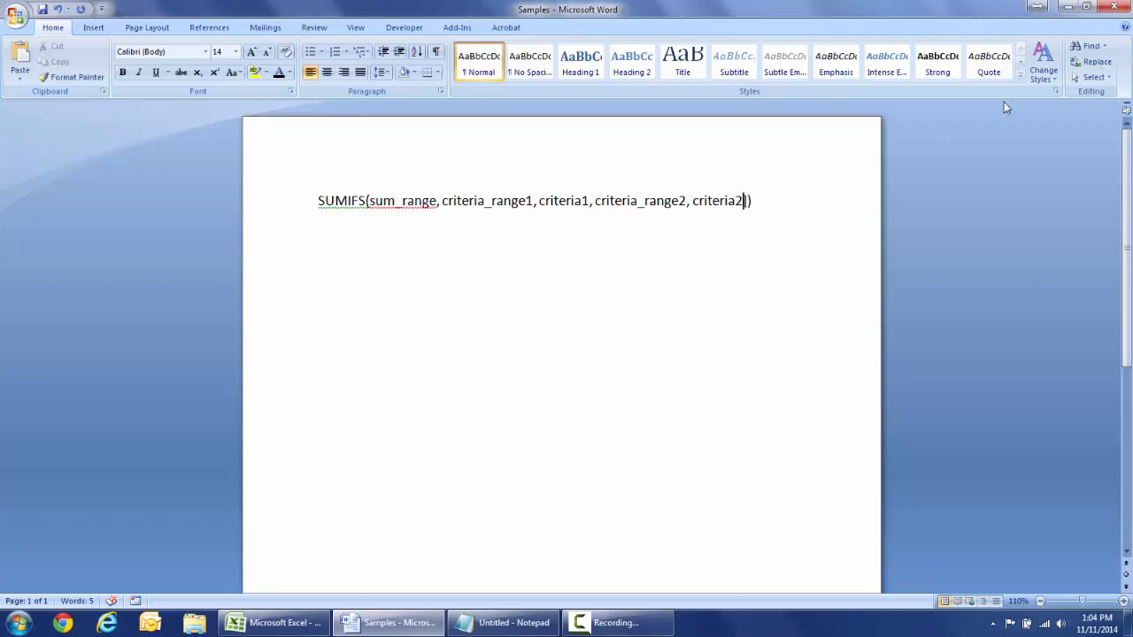
- Back in Excel, start a =Sumifs( entry in B2, then cancel it, leaving the cell empty
left_click(1071, 6)
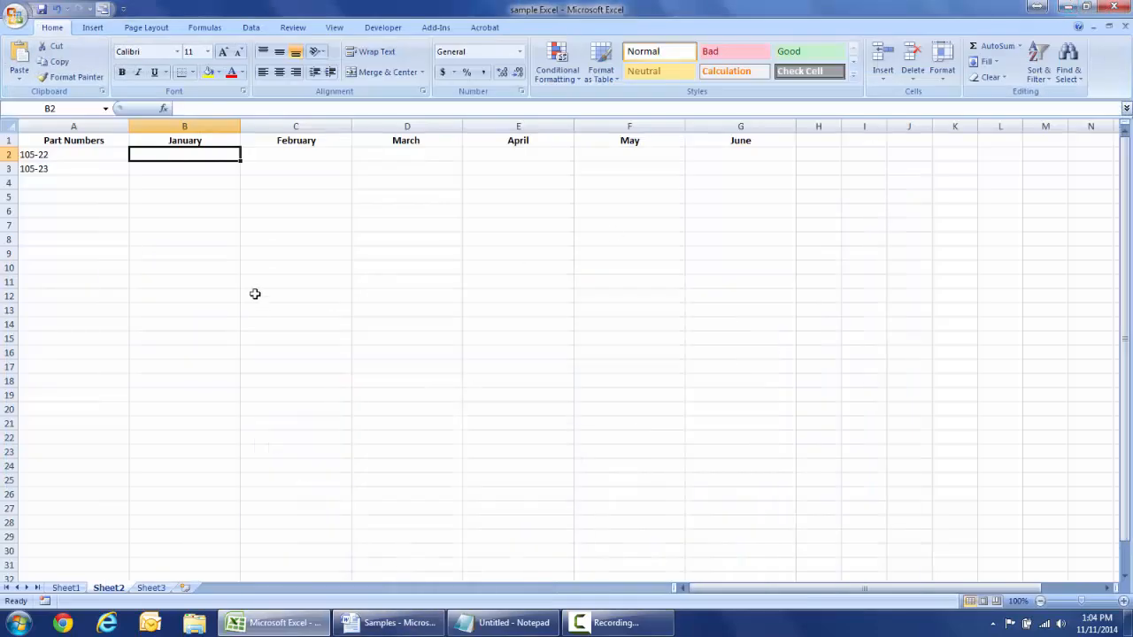
type("=")
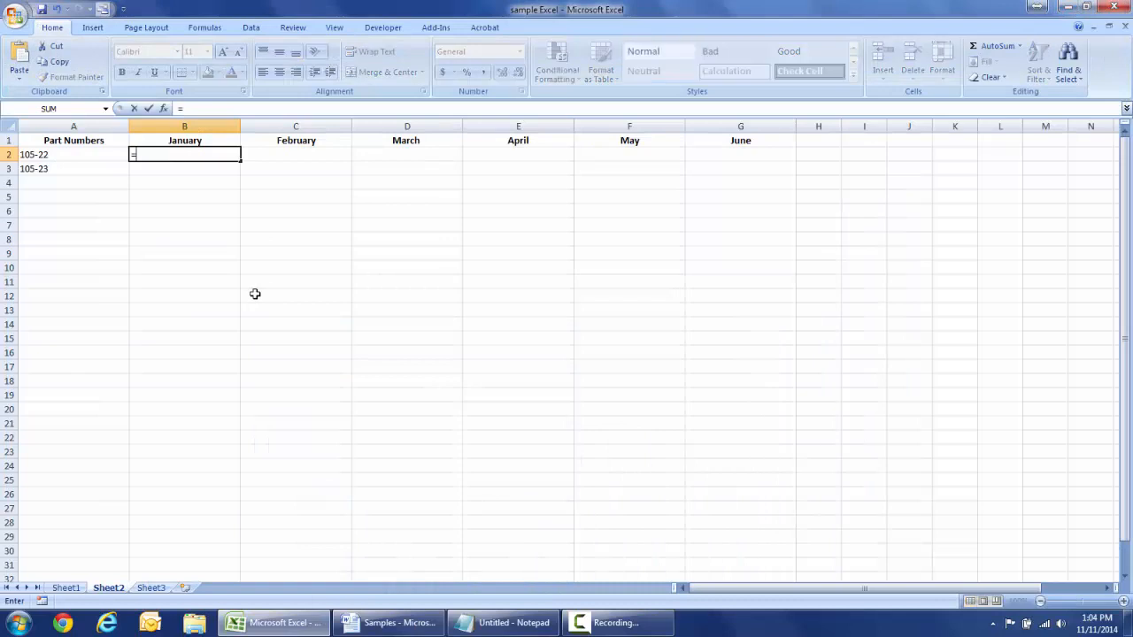
type("Sumi")
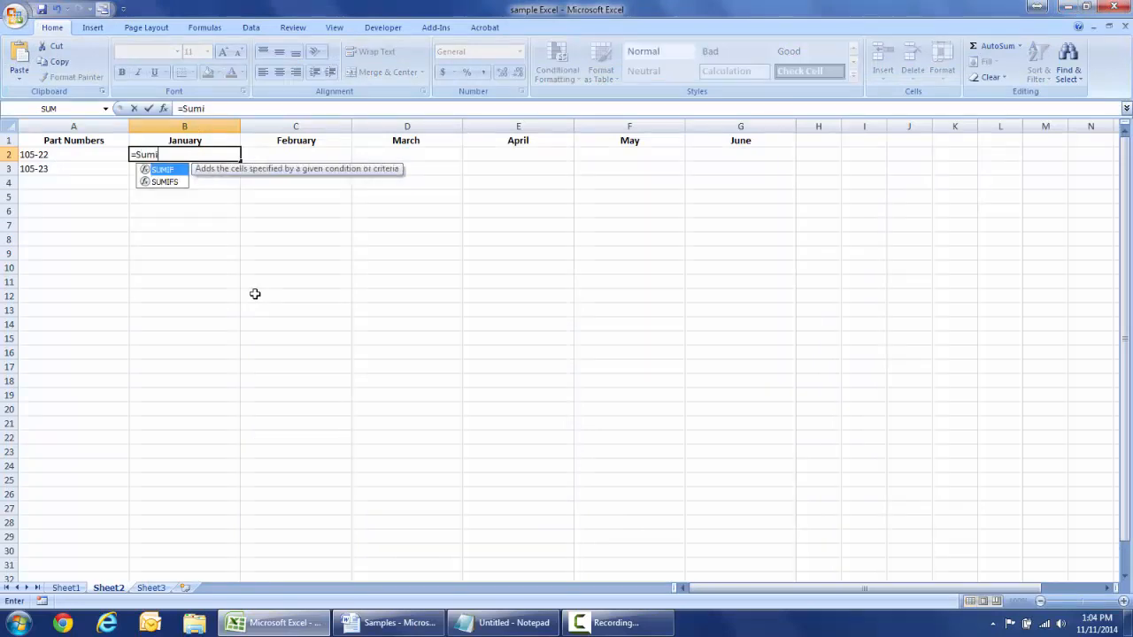
type("fs")
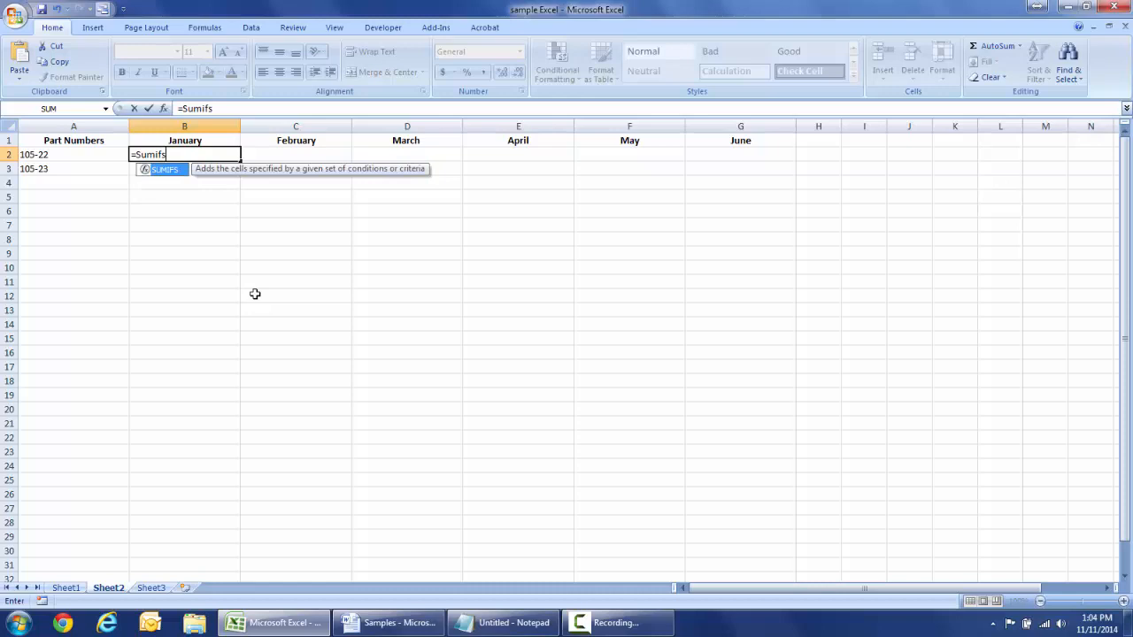
type("(")
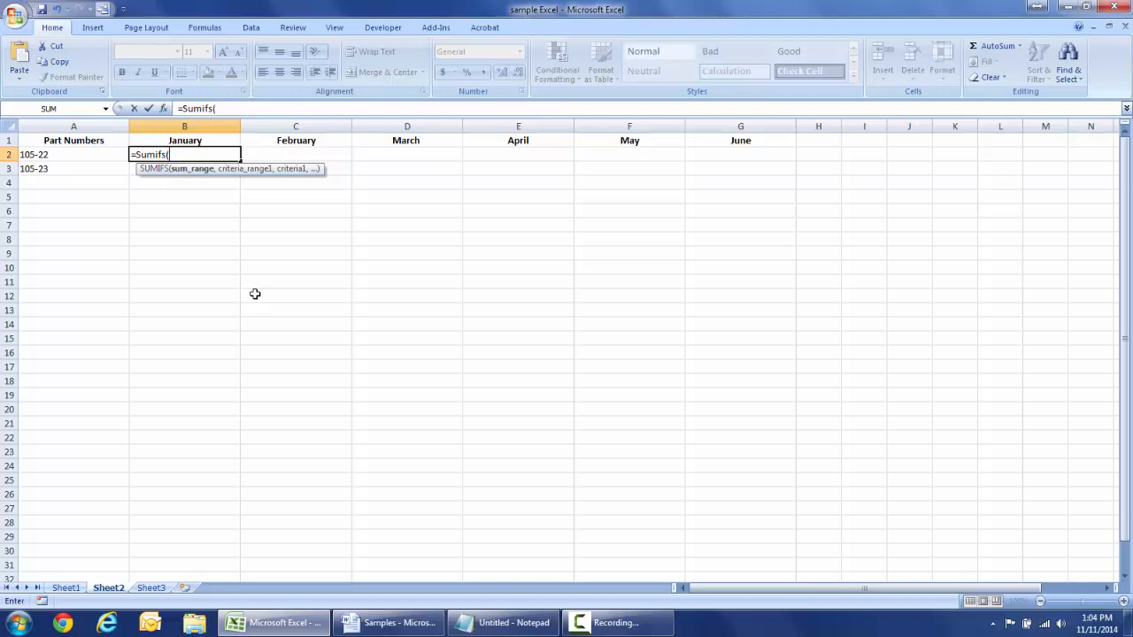
type("sa")
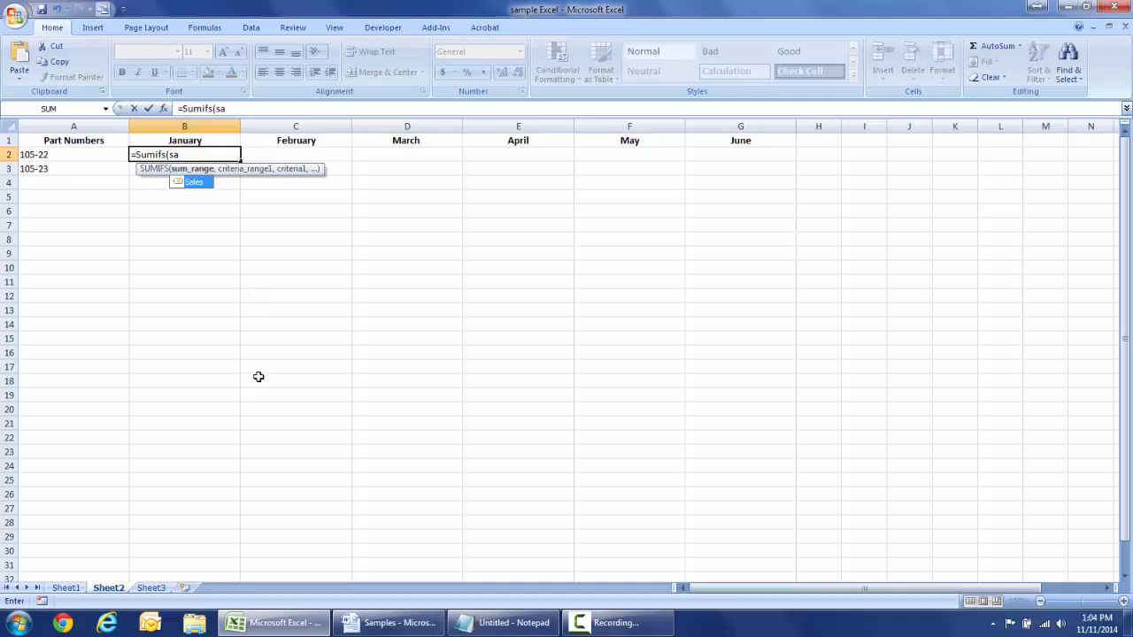
key("BackSpace")
key("BackSpace")
key("BackSpace")
key("BackSpace")
key("BackSpace")
key("BackSpace")
key("BackSpace")
key("BackSpace")
key("BackSpace")
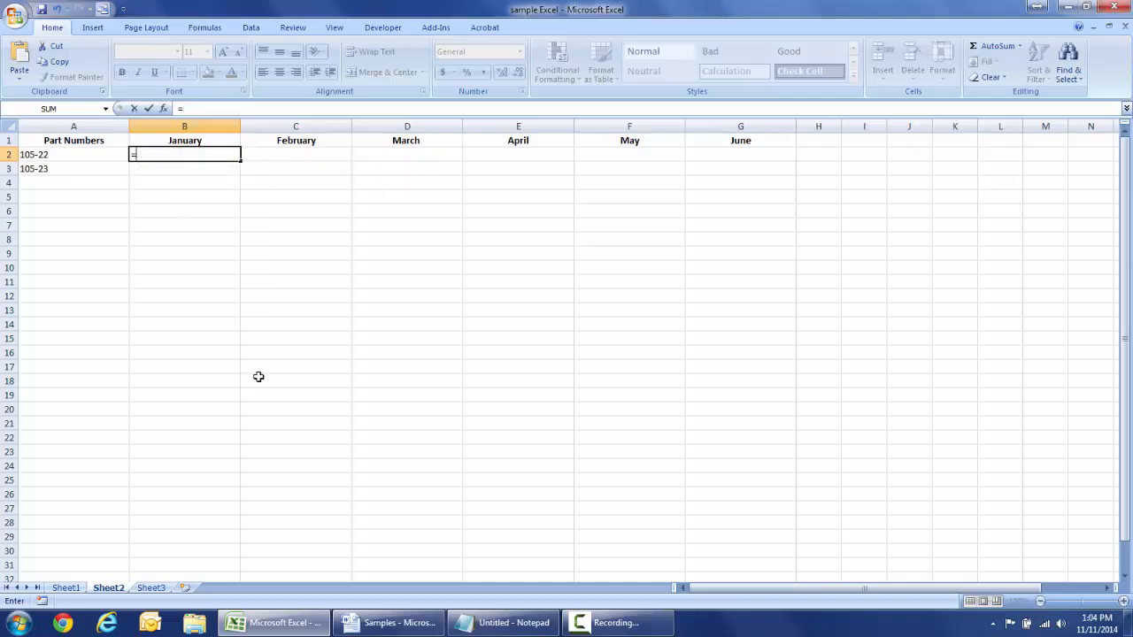
key("Escape")
left_click(164, 348)
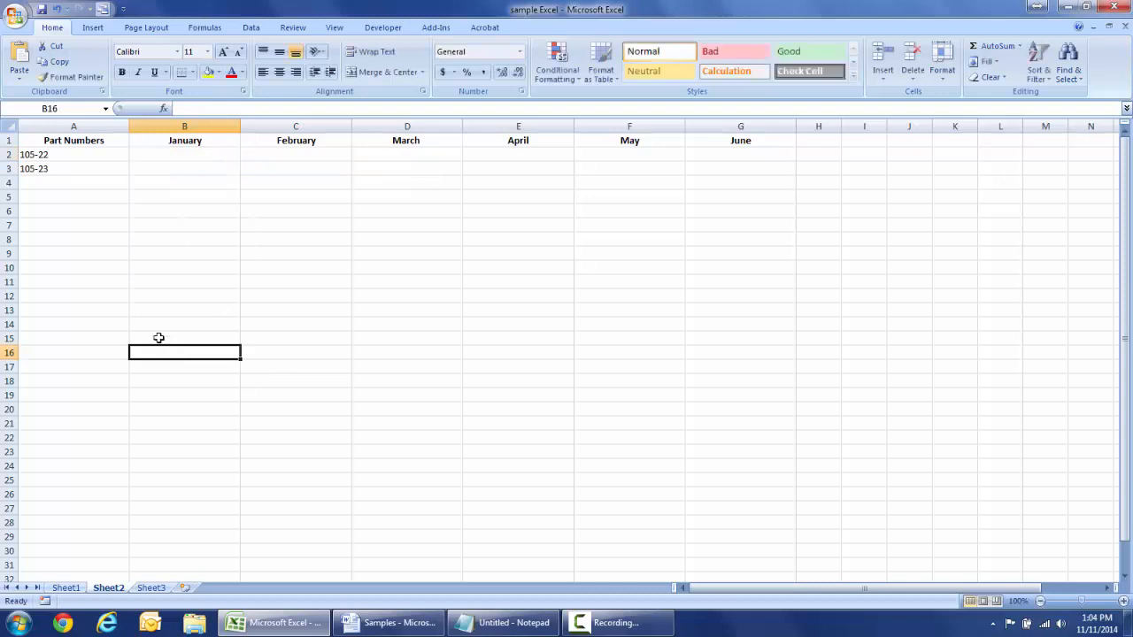
- Go to Sheet1's sales table and show the Formulas ribbon
left_click(76, 587)
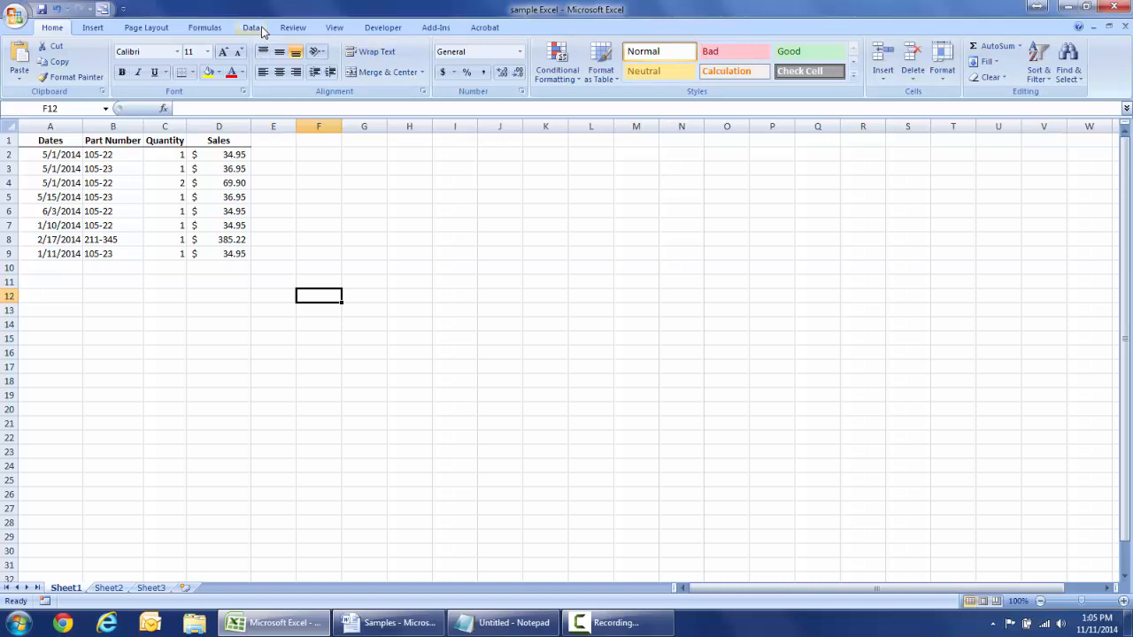
left_click(208, 31)
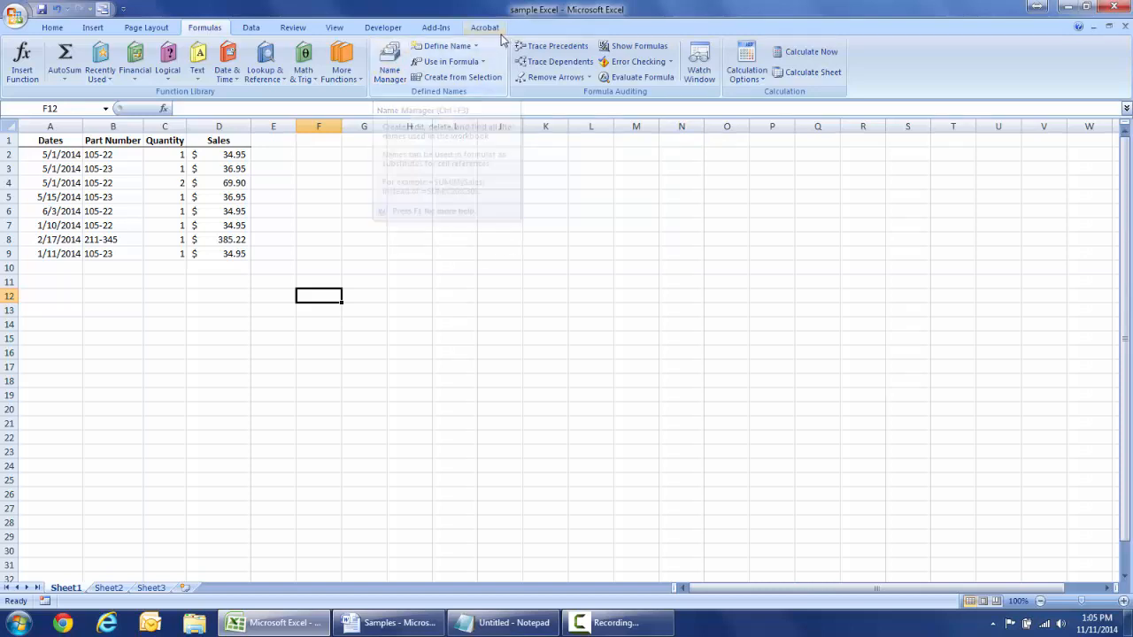
- In Name Manager, inspect the ranges behind Dates, Part_Number and Sales
left_click(447, 46)
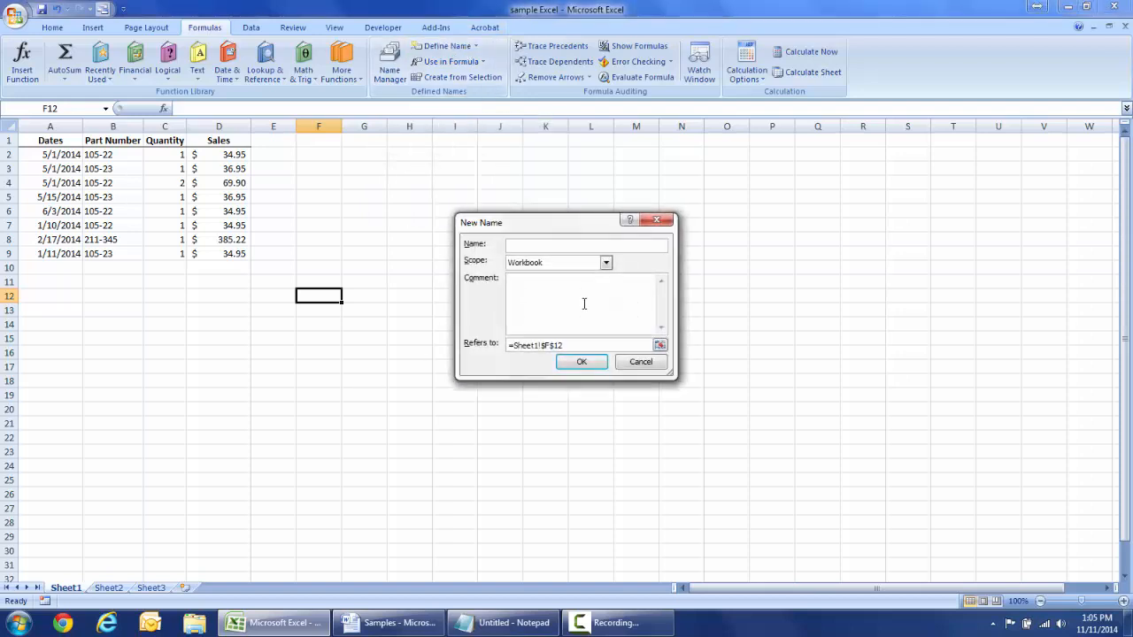
left_click(631, 363)
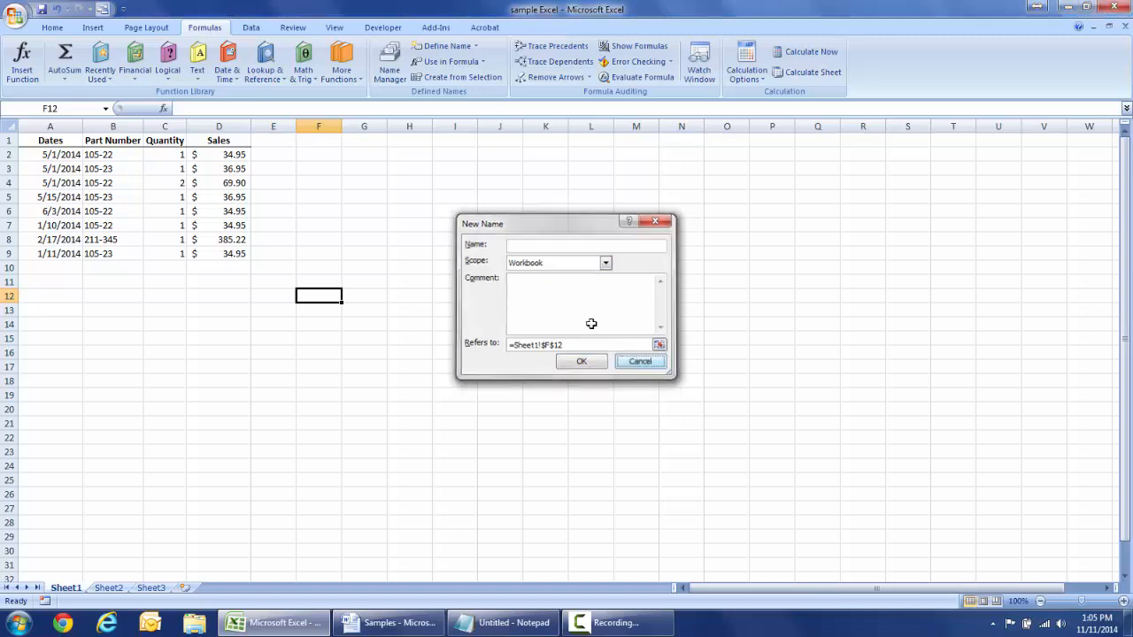
left_click(389, 71)
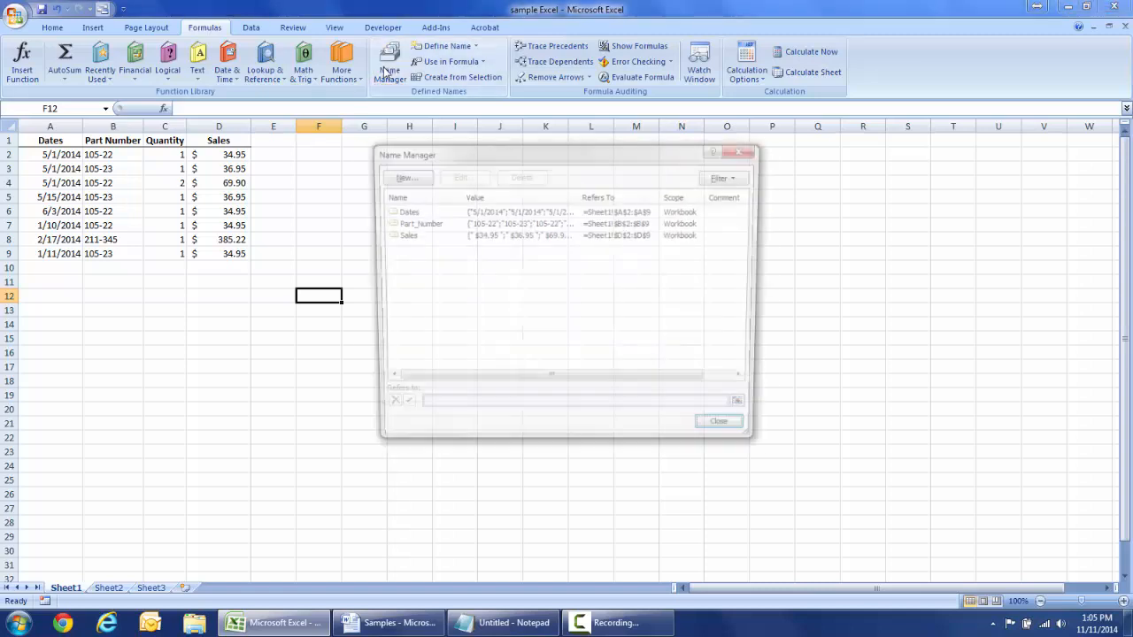
left_click(412, 215)
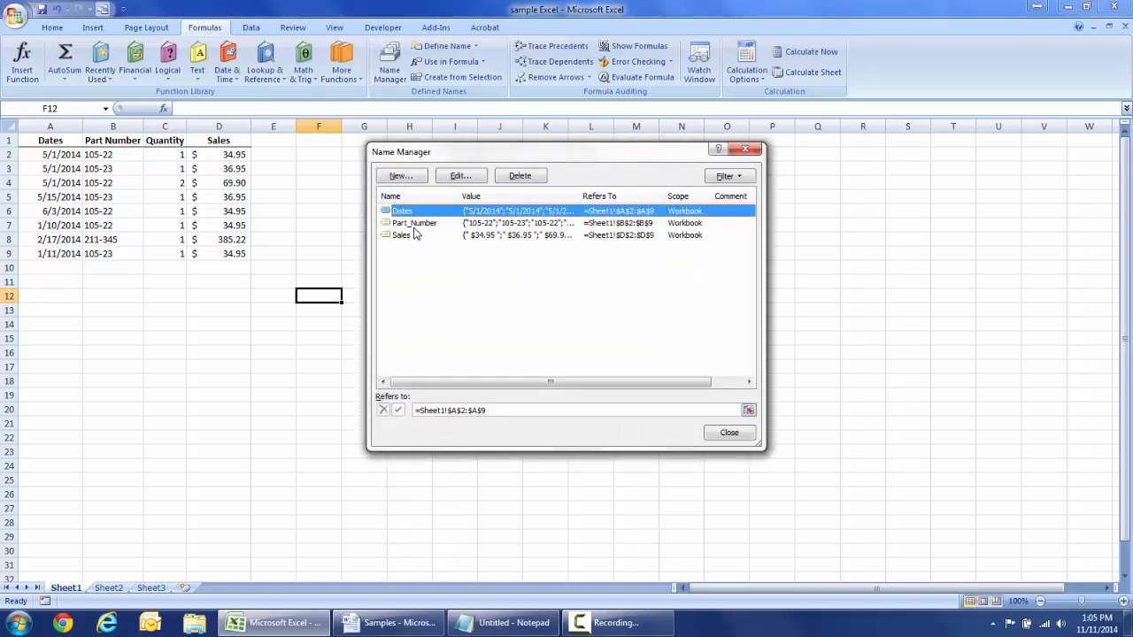
left_click(414, 224)
left_click(403, 235)
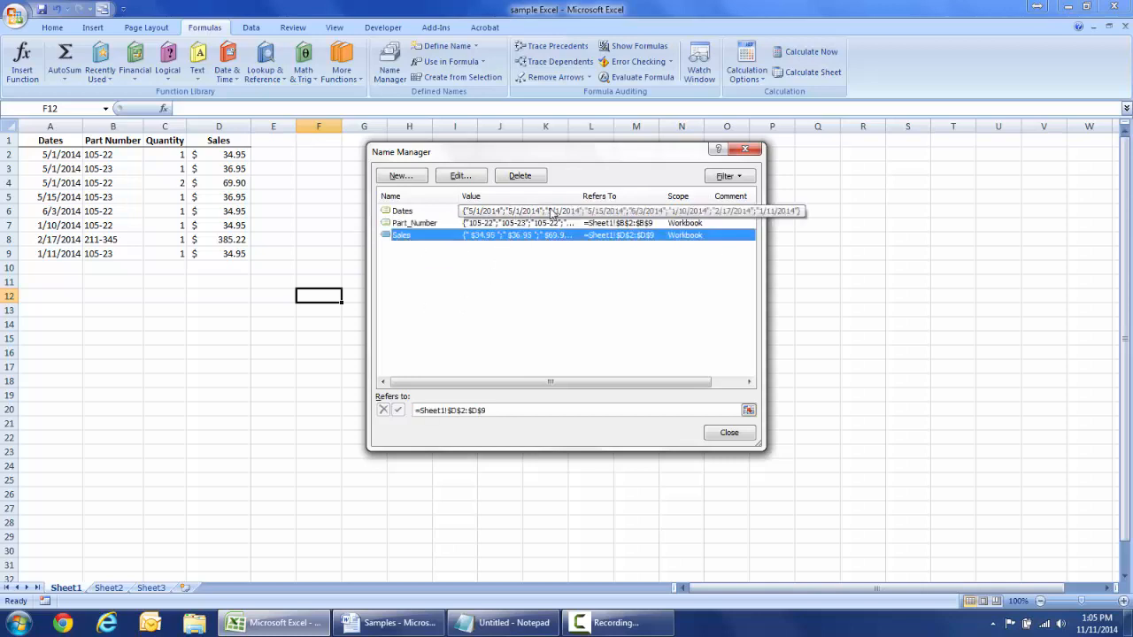
- Delete the Dates name and confirm the deletion
left_click(407, 213)
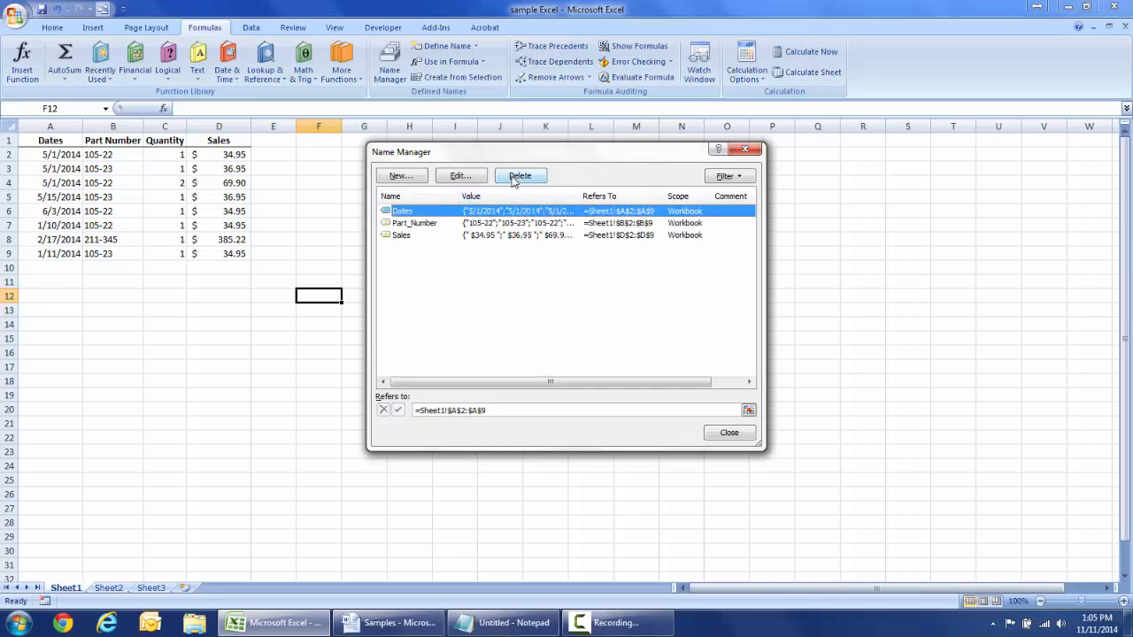
left_click(518, 177)
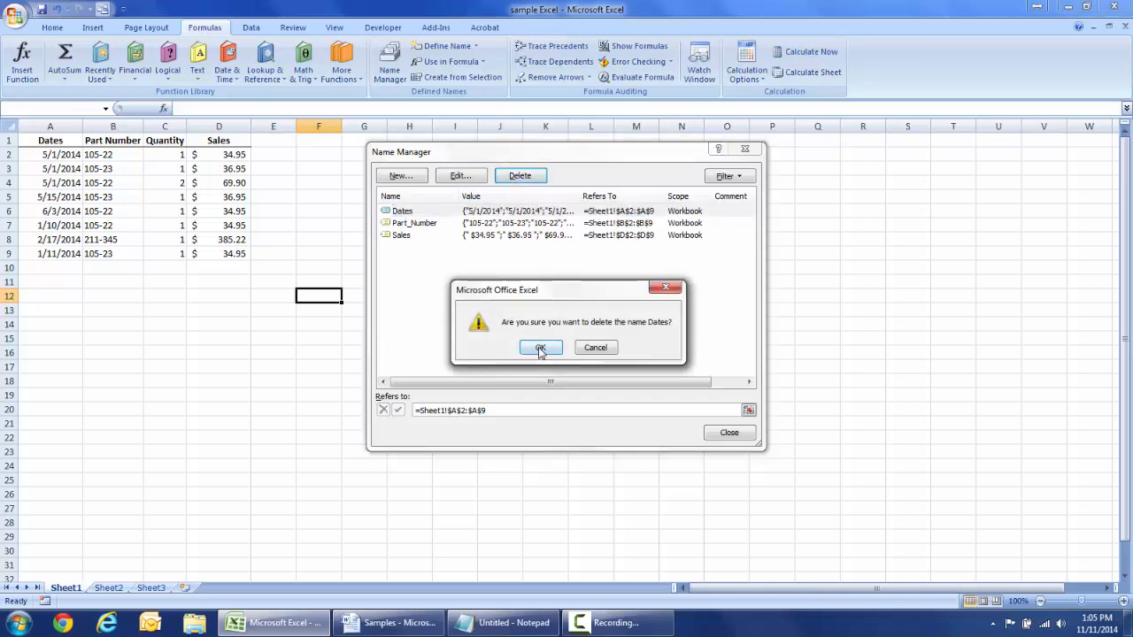
left_click(536, 350)
- Create a workbook-scope name Dates referring to Sheet1!$A$2:$A$9
left_click(401, 177)
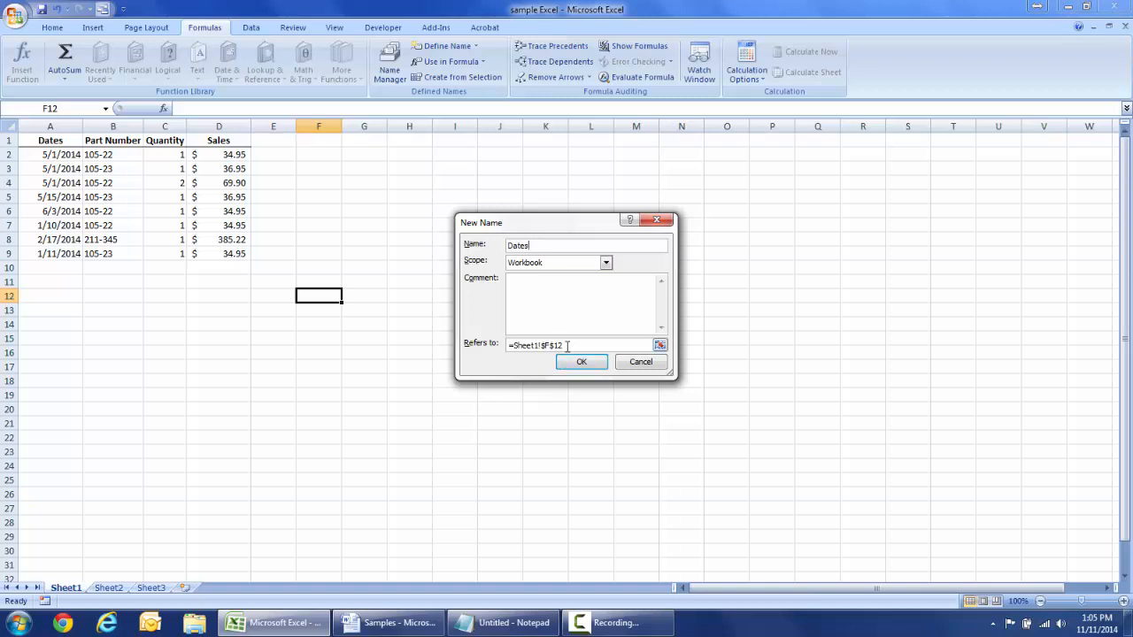
left_click(580, 346)
left_click_drag(580, 345, 508, 345)
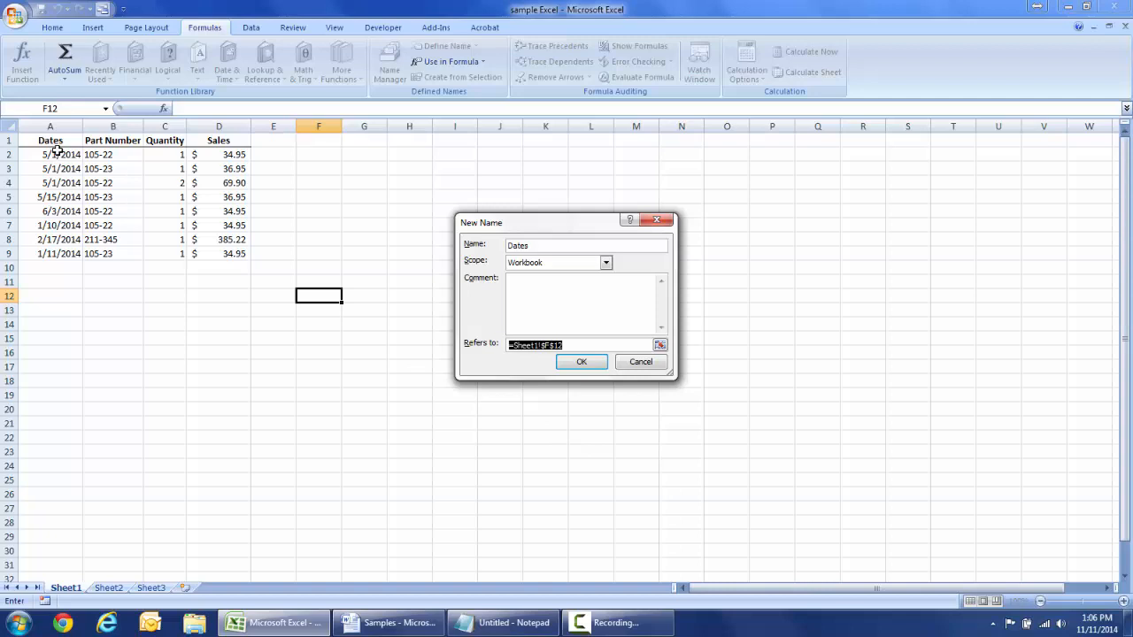
left_click_drag(56, 153, 56, 255)
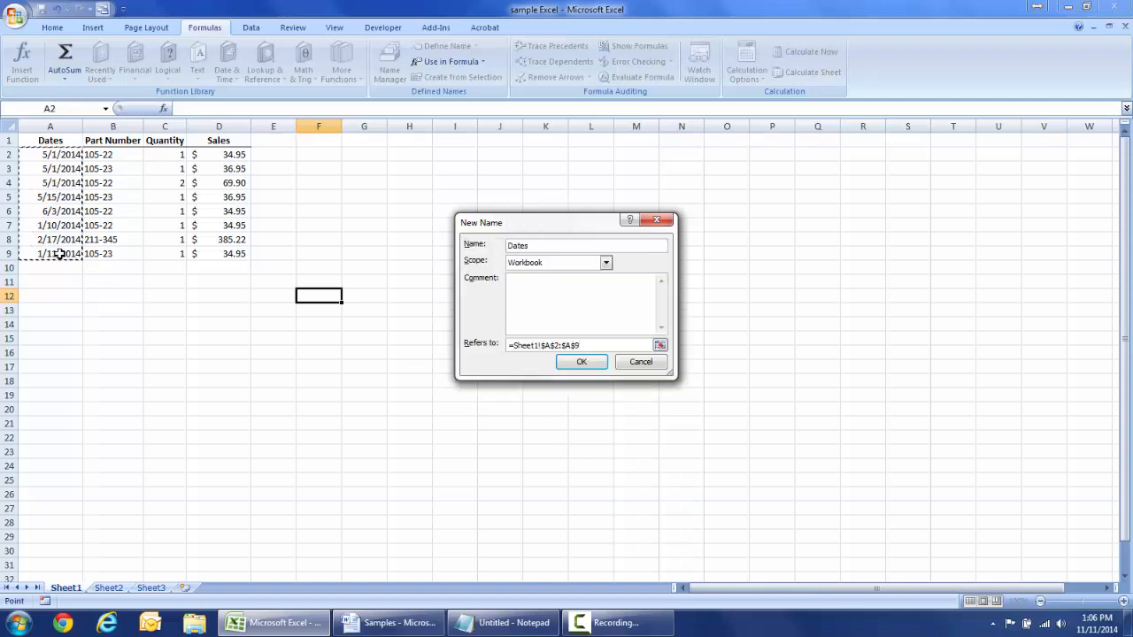
left_click(579, 361)
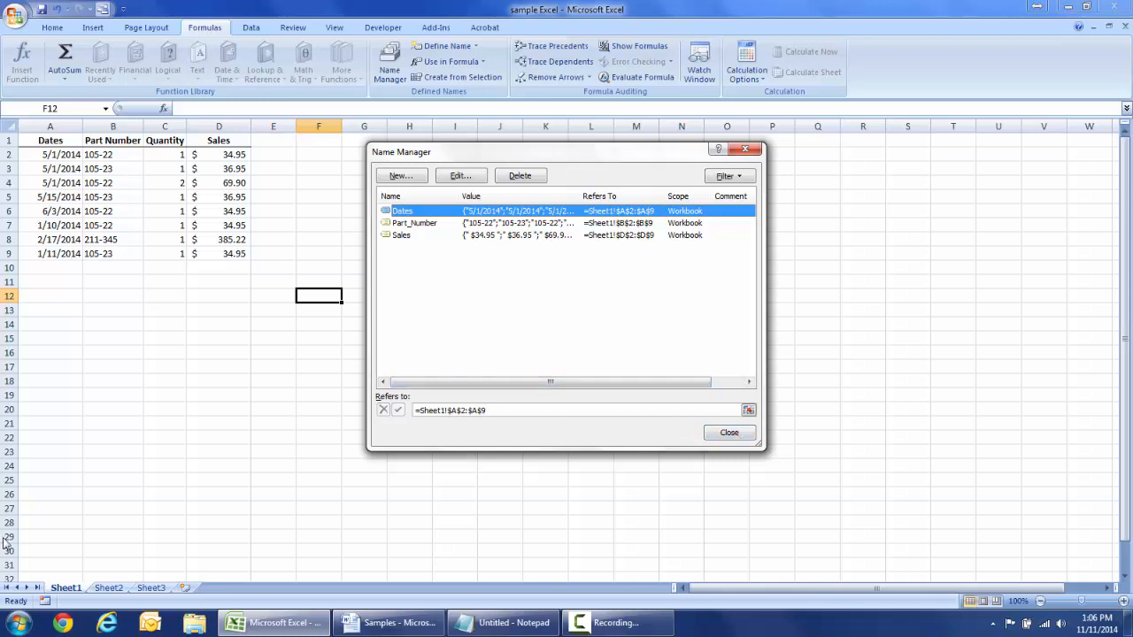
- Try a new range for Dates, cancel to keep $A$2:$A$9, and close Name Manager
left_click(477, 175)
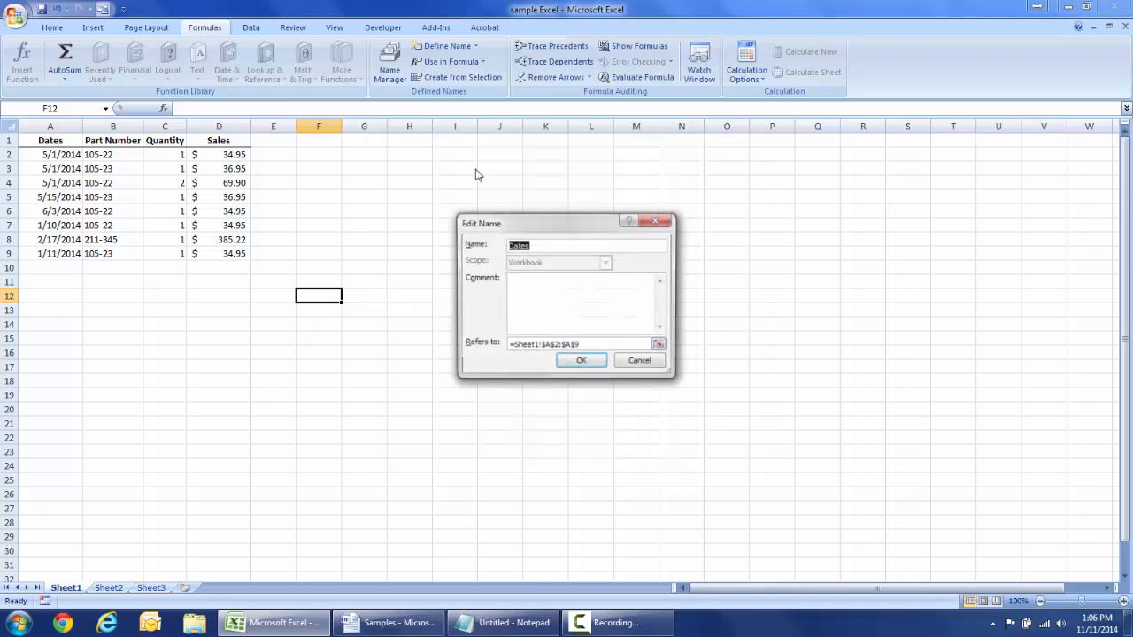
left_click(532, 345)
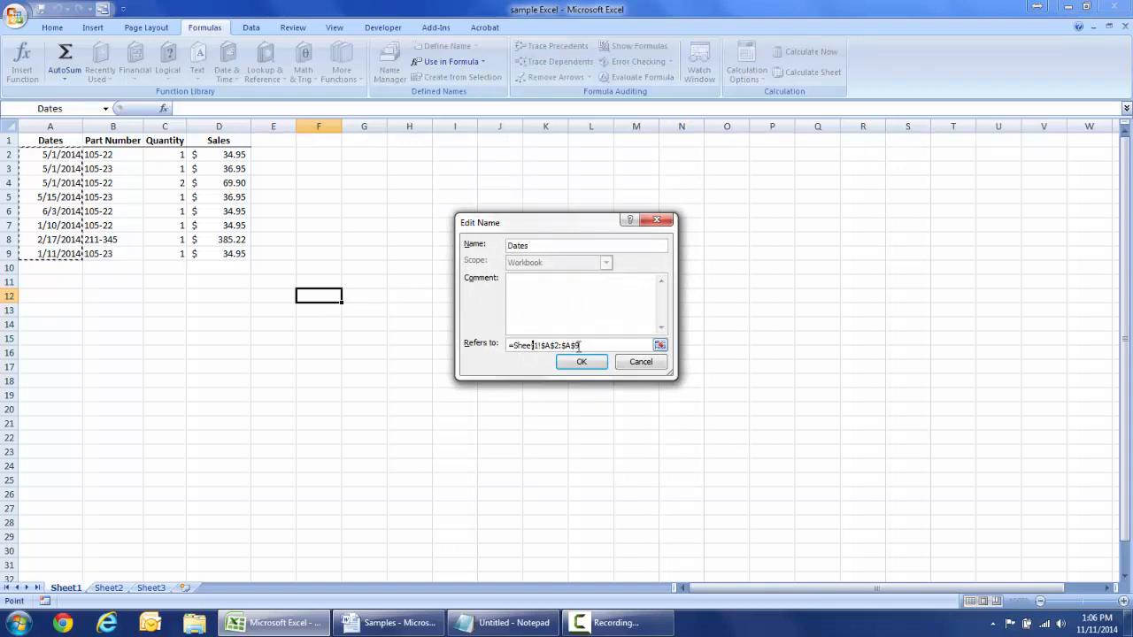
left_click_drag(584, 345, 501, 344)
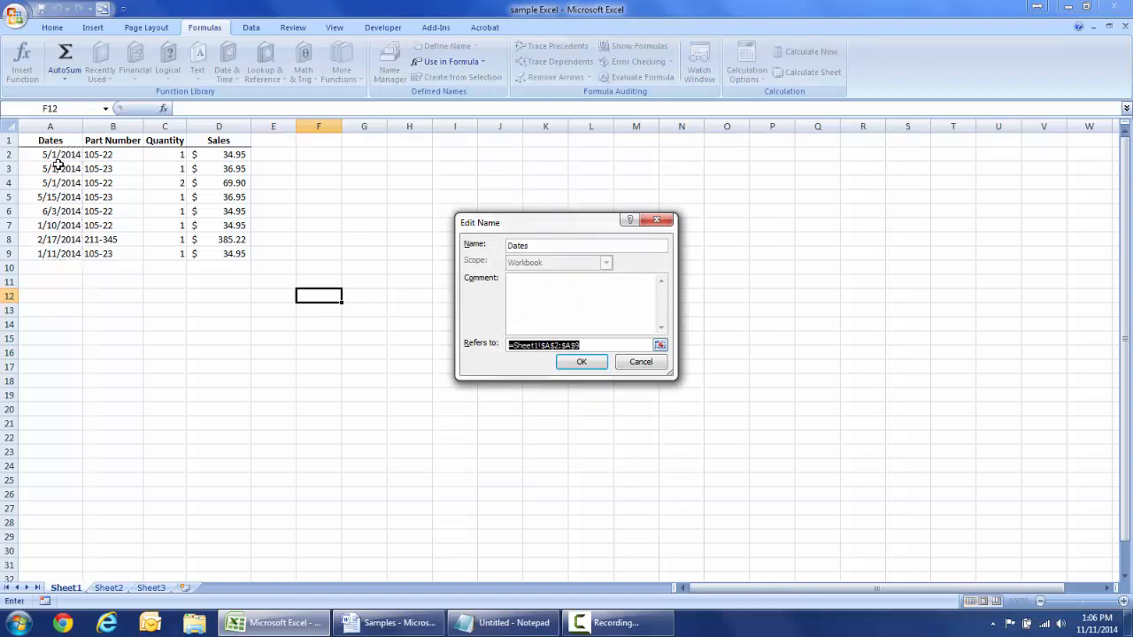
left_click_drag(58, 156, 58, 257)
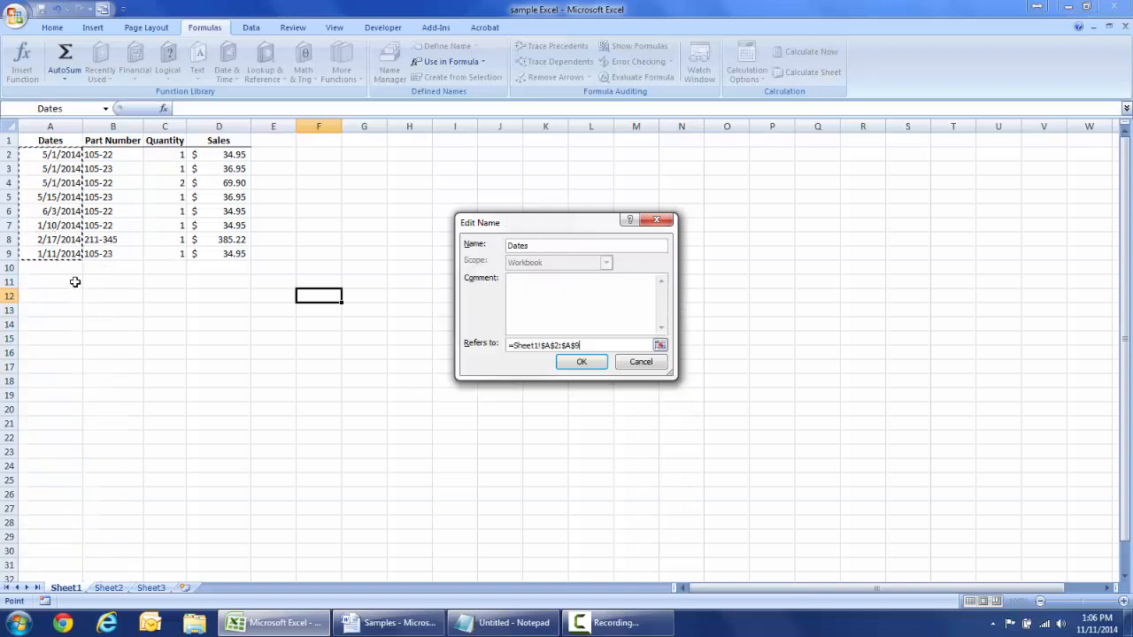
left_click(641, 363)
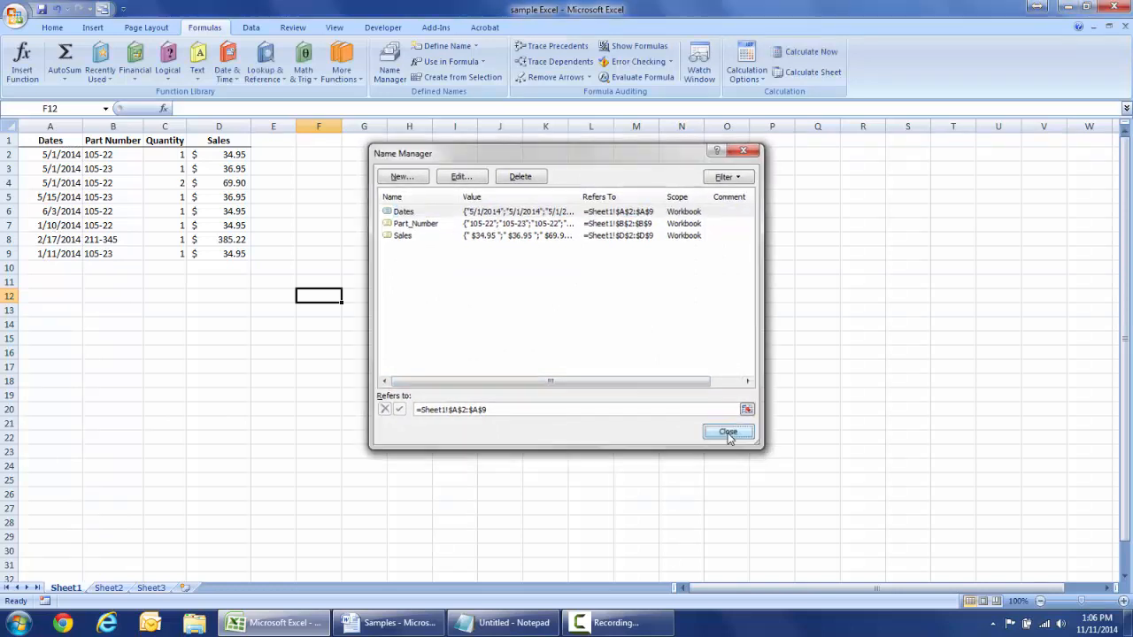
left_click(728, 433)
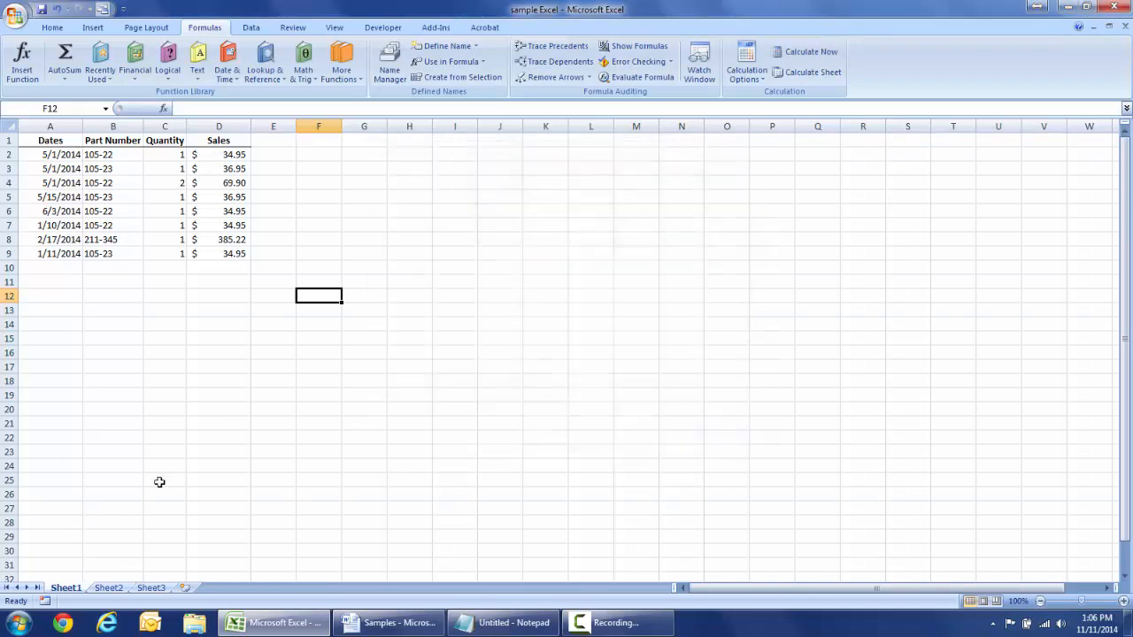
- On Sheet2, start B2's formula as =Sumifs( with Sales as the sum range
left_click(109, 588)
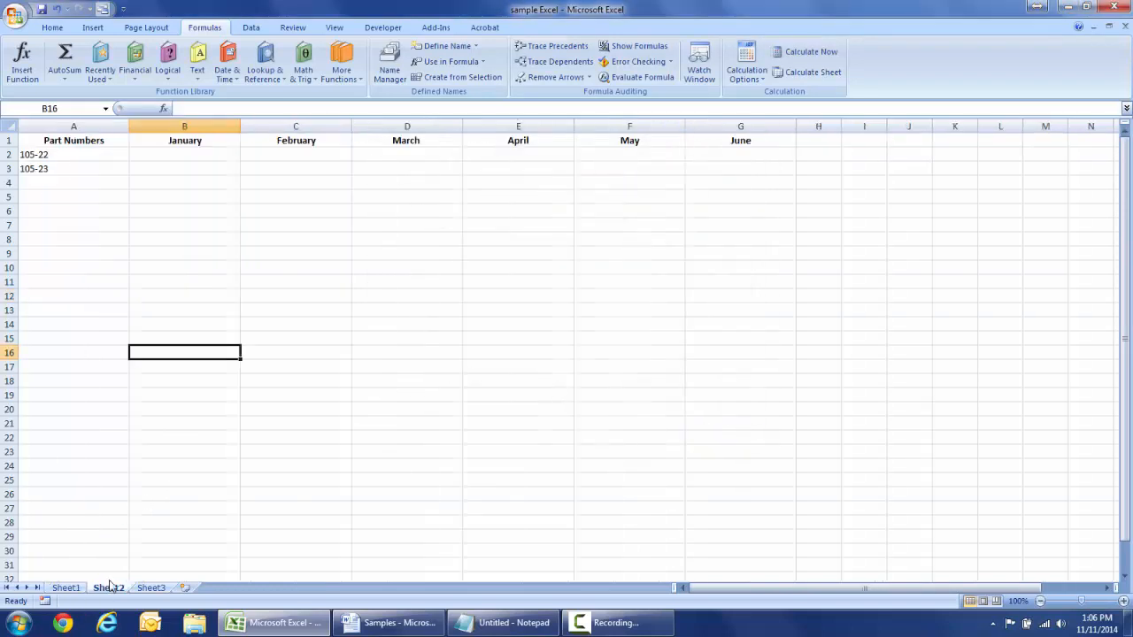
left_click(196, 155)
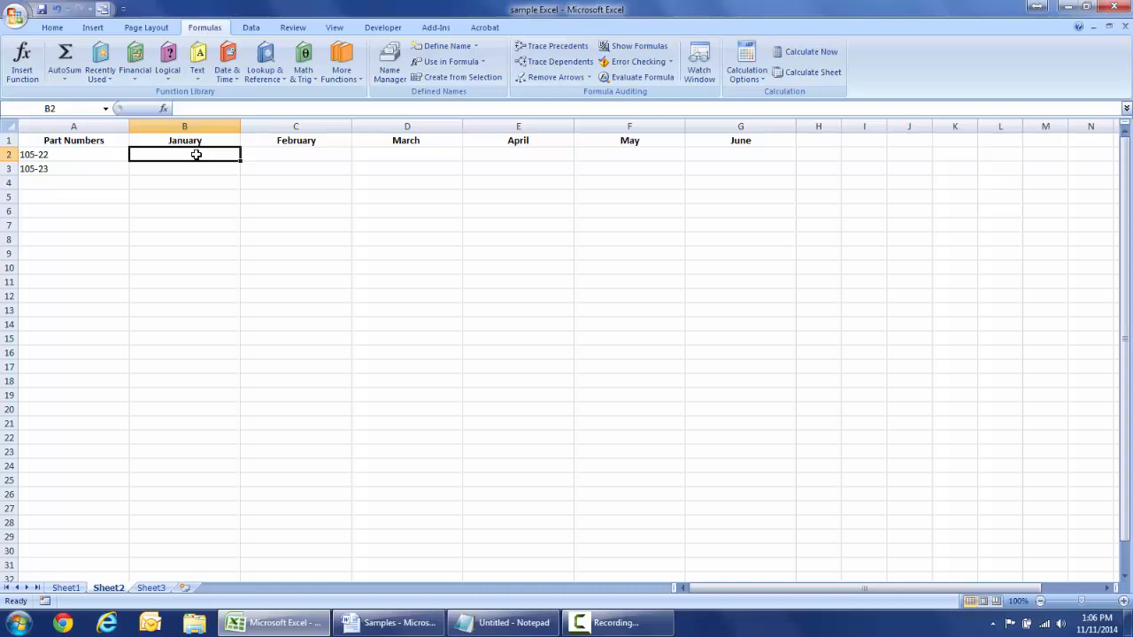
type("=")
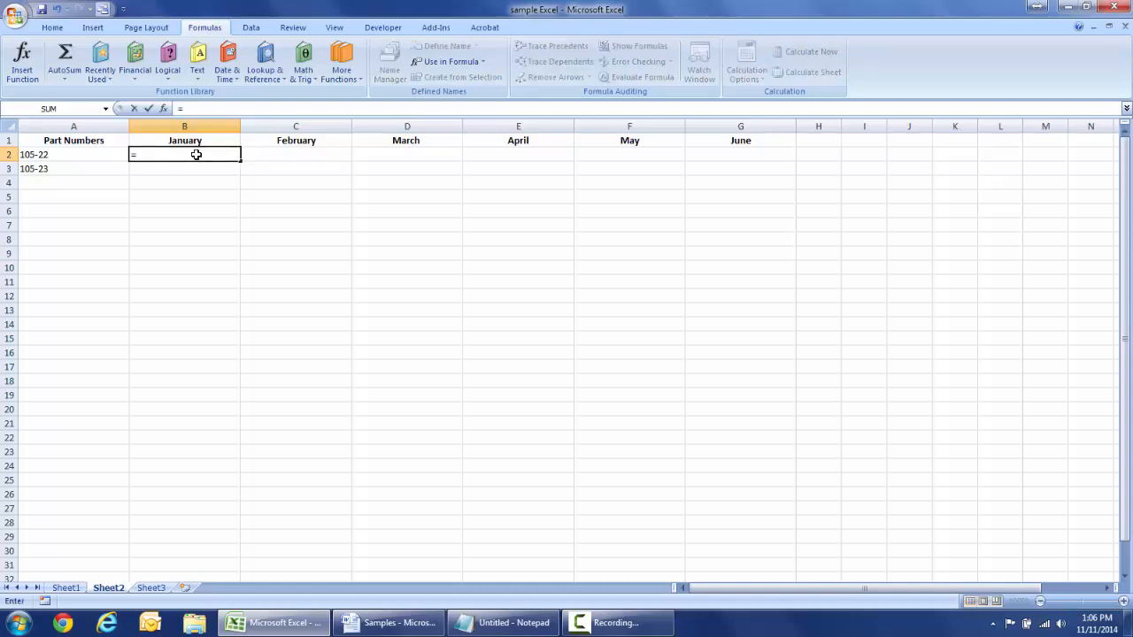
type("Sum")
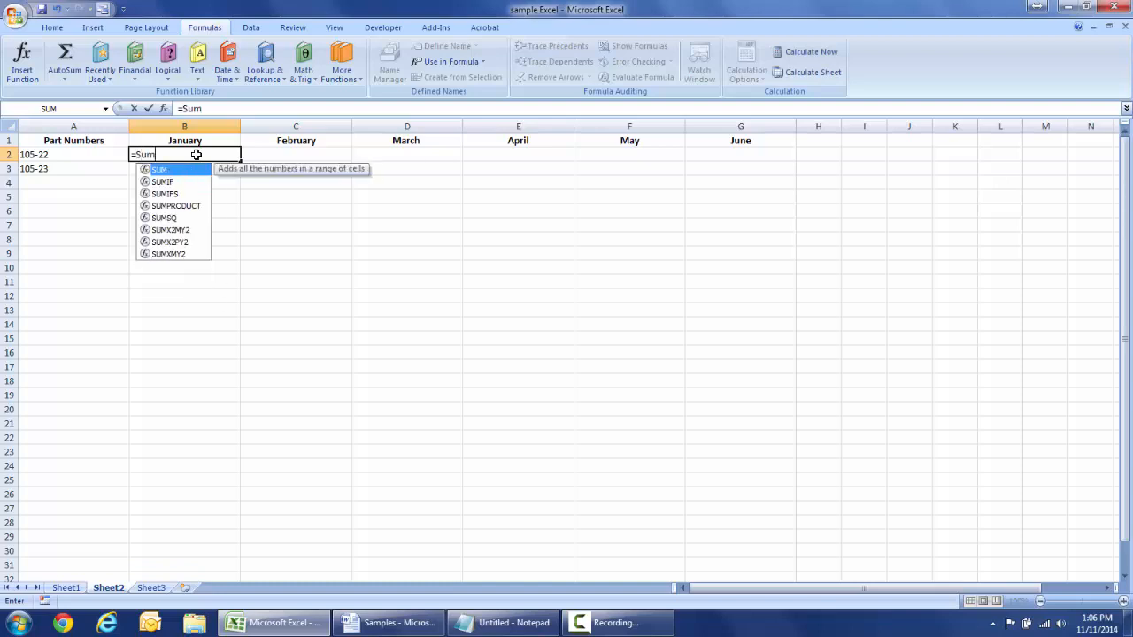
type("ifs")
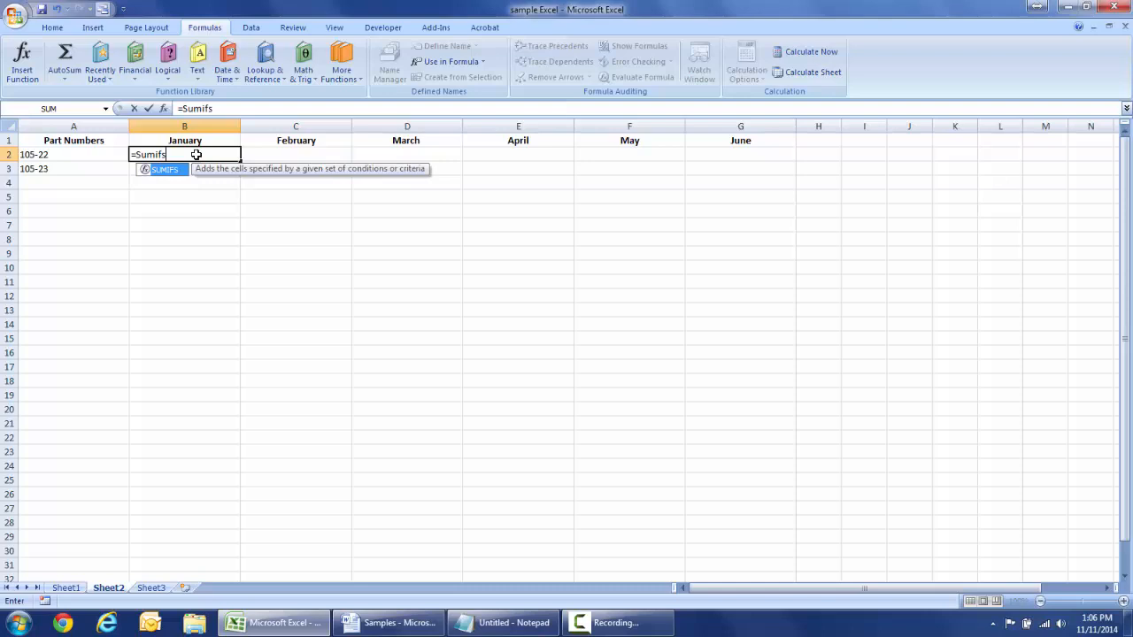
type("(")
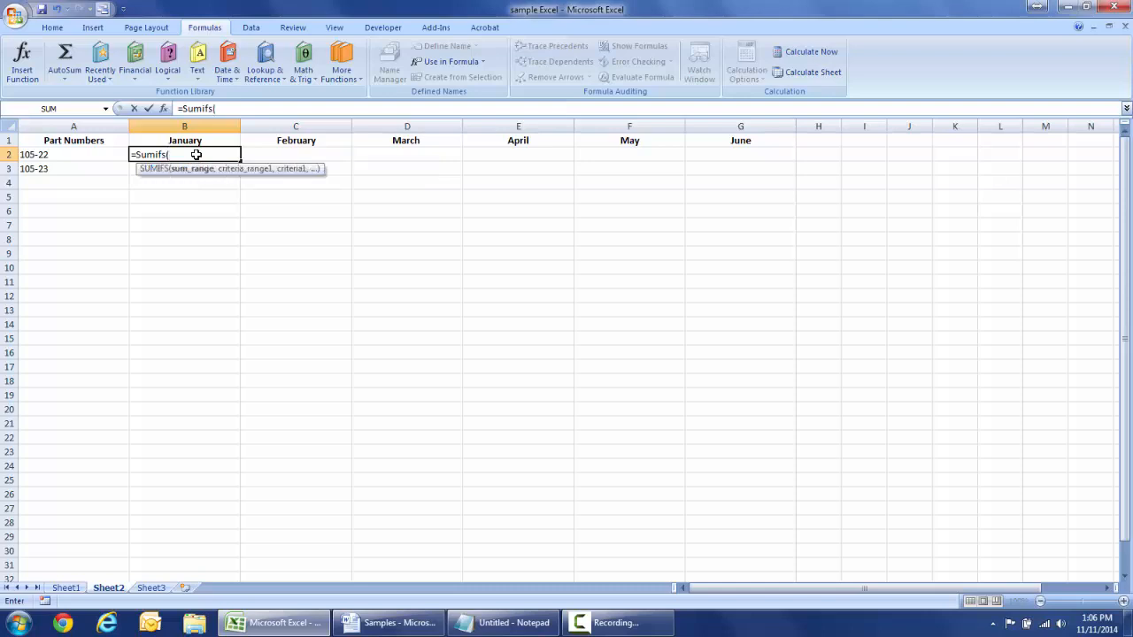
type("sa")
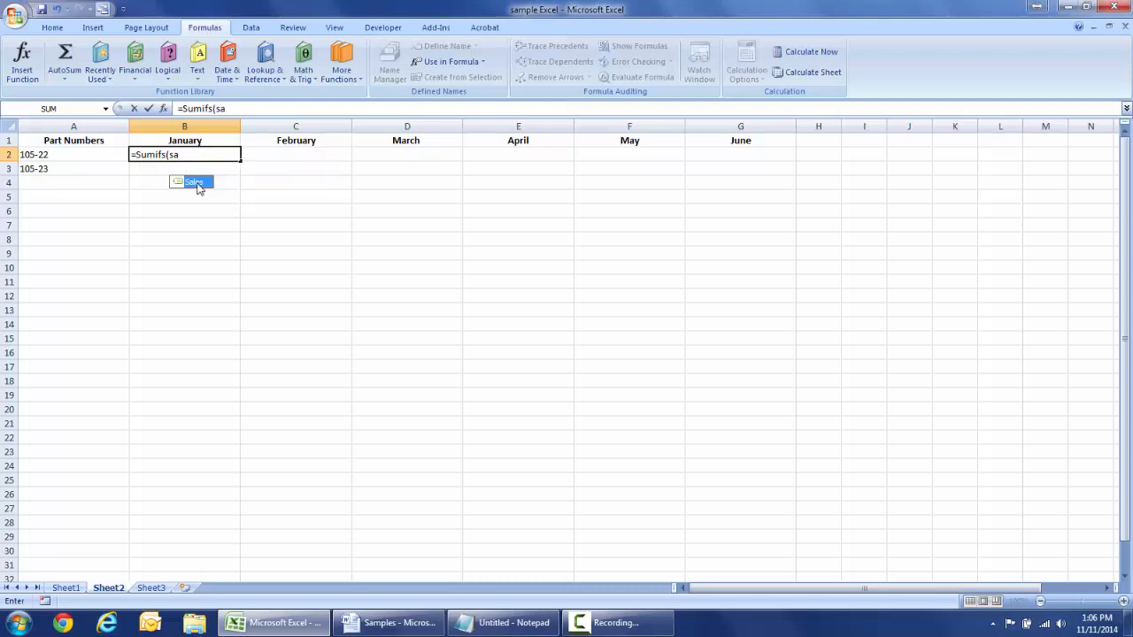
double_click(194, 181)
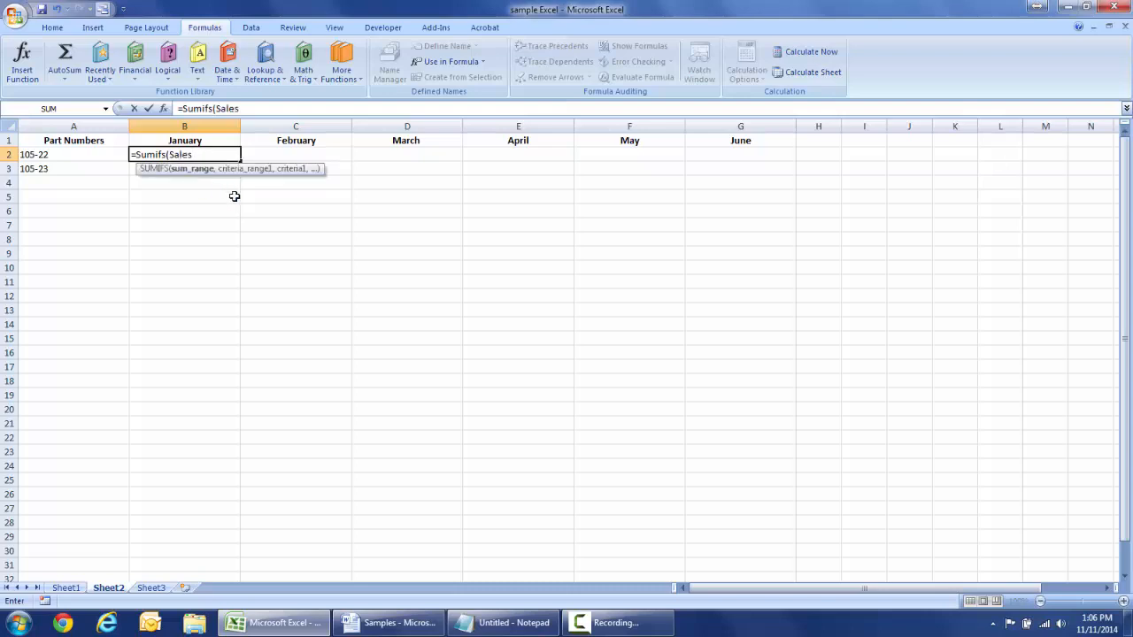
type(",")
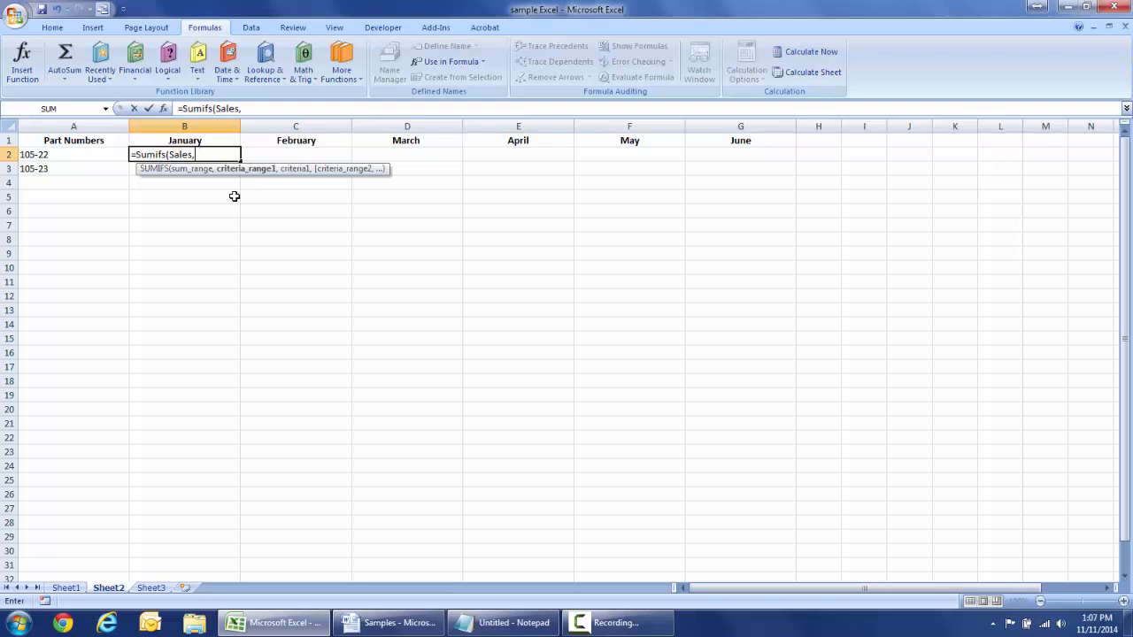
- Add Dates as the first criteria range and begin the ">="& condition
type("da")
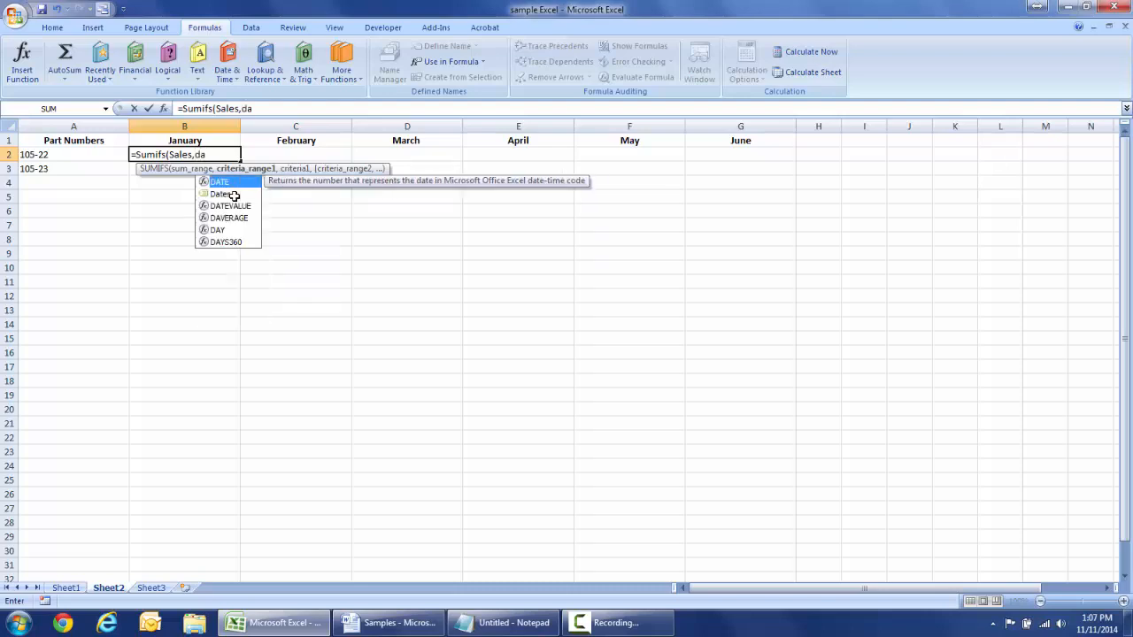
left_click(234, 195)
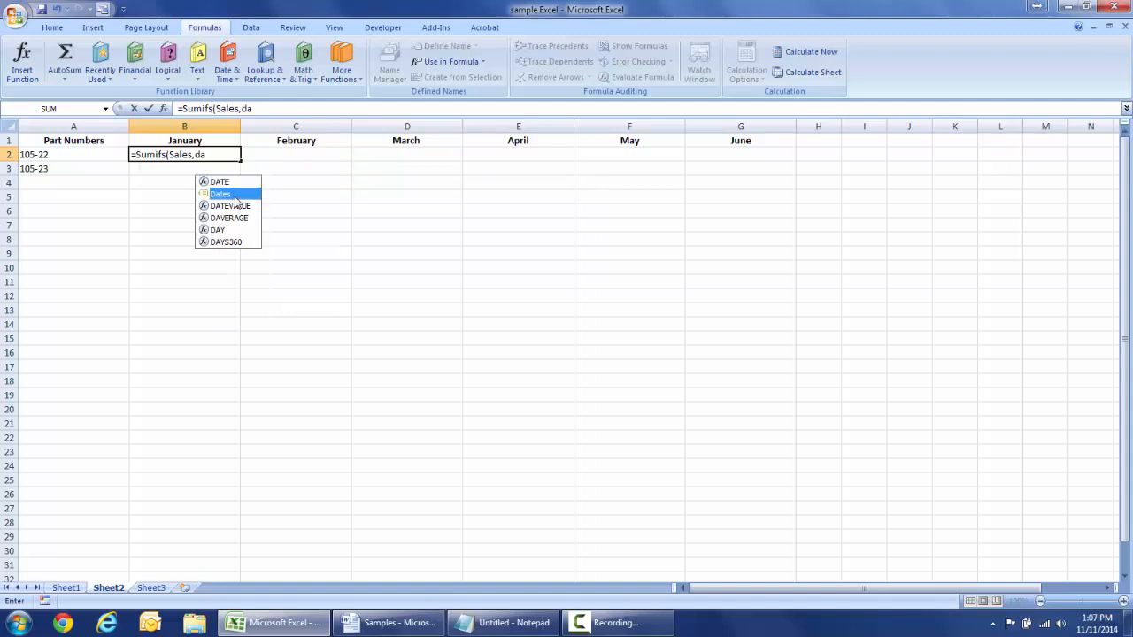
double_click(234, 197)
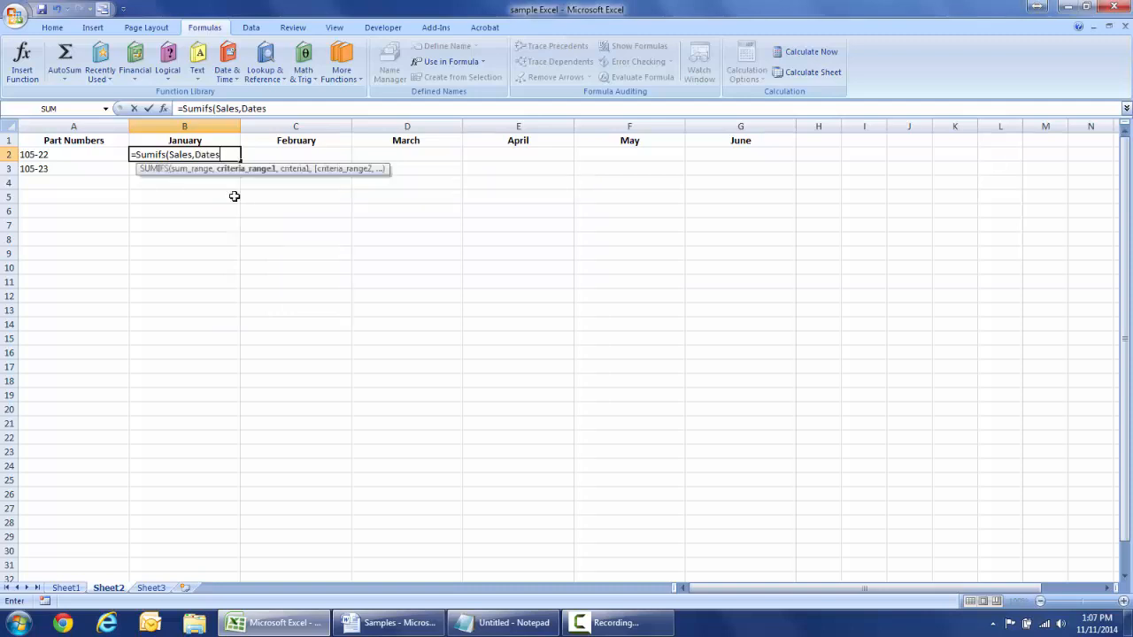
type(",")
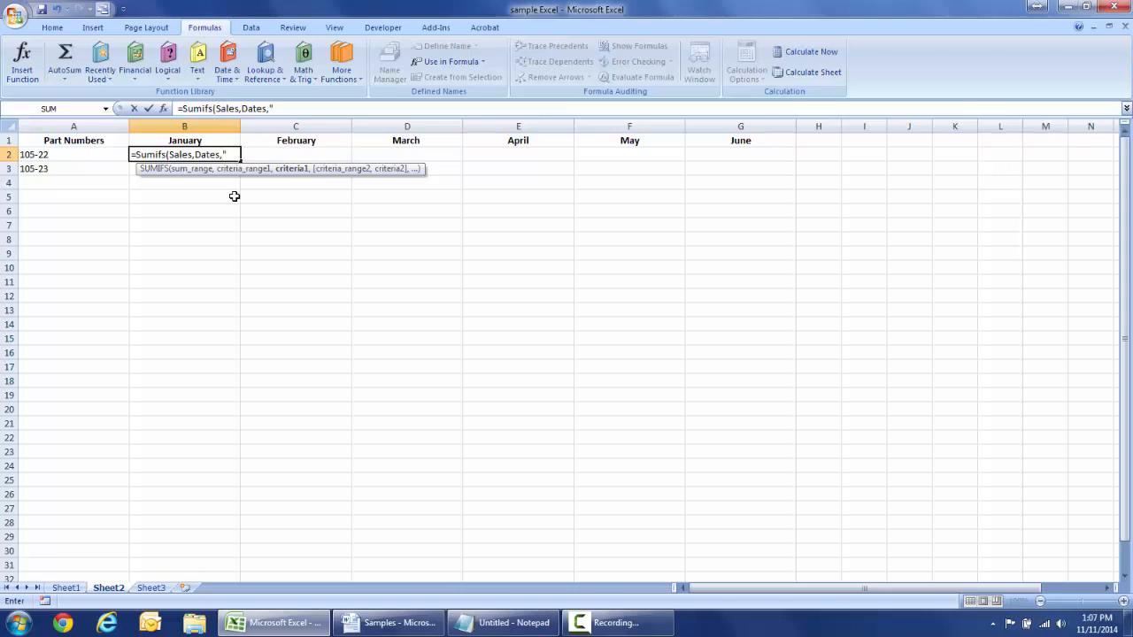
type(">=\"&")
- Complete the first condition with Sheet3's begin date in A2 (1/1/2014)
left_click(150, 588)
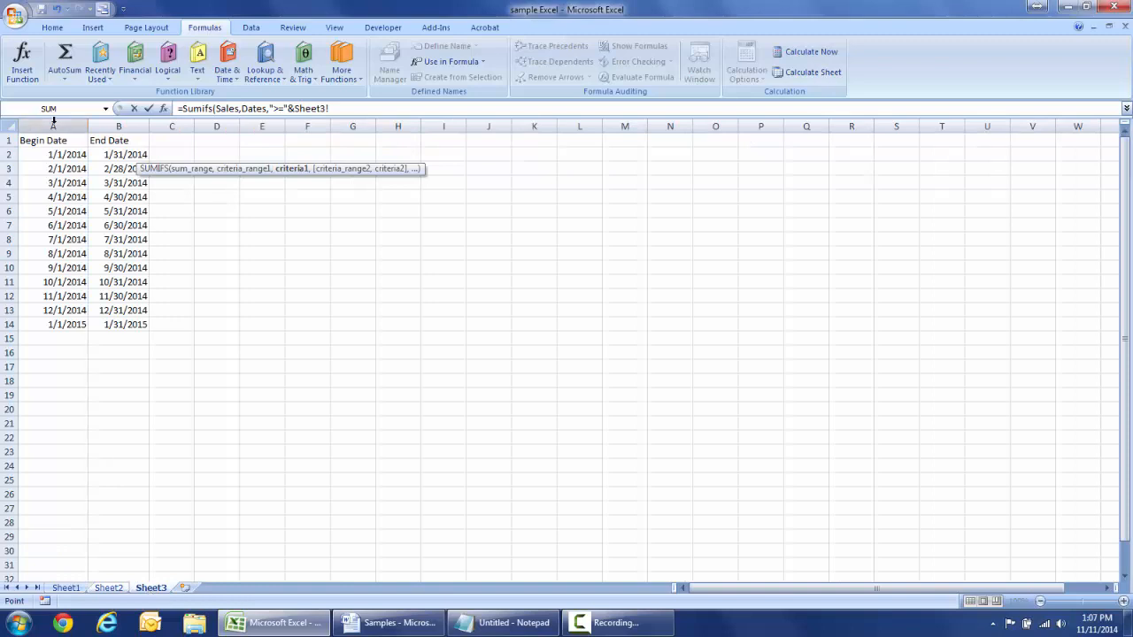
left_click(56, 158)
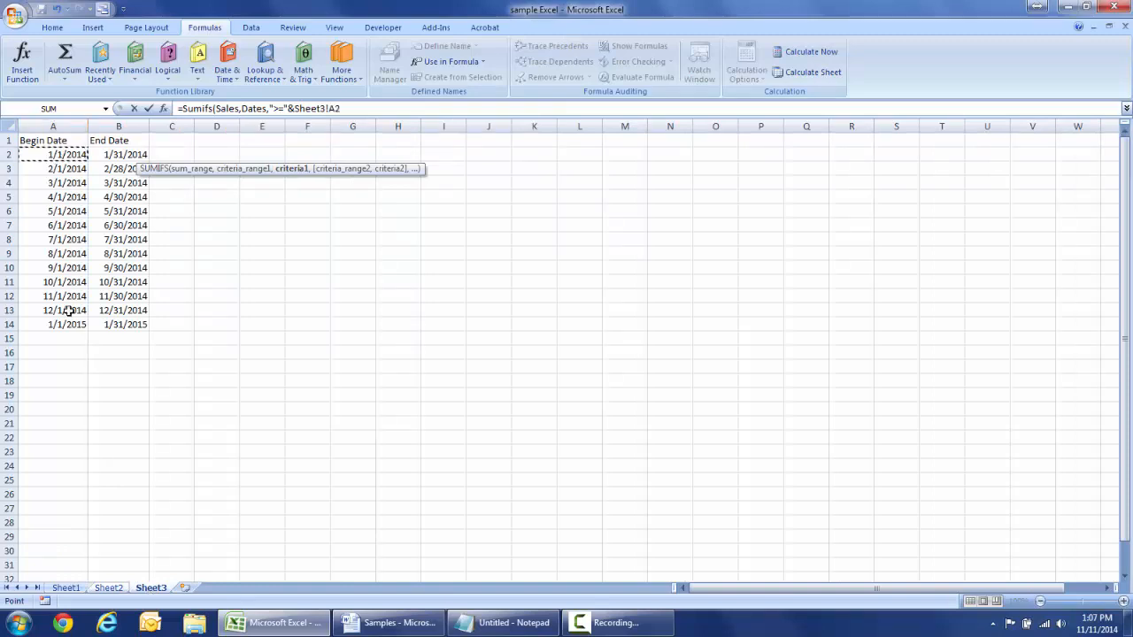
left_click(351, 106)
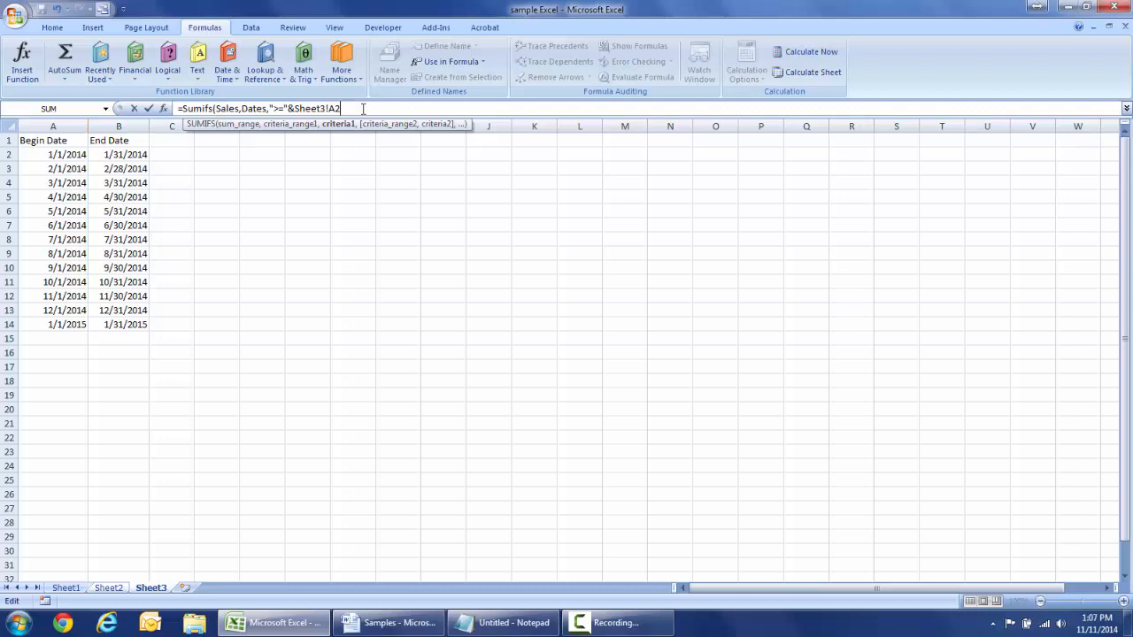
- Add the second criterion Dates,"<="&Sheet3!B2 and return to Sheet2
type(",")
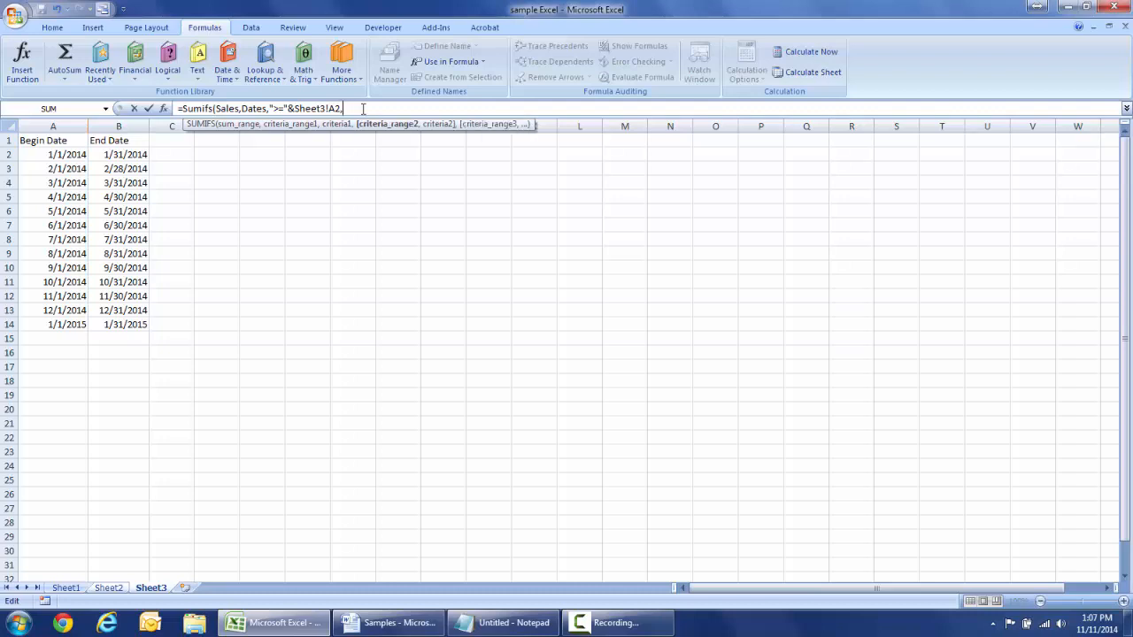
type("da")
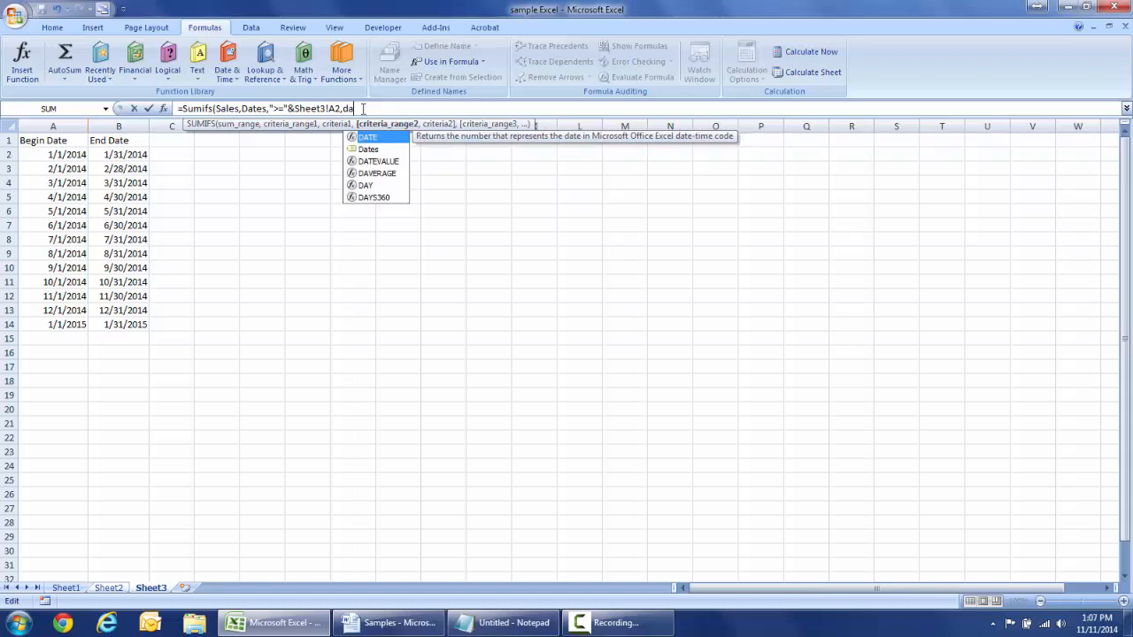
double_click(370, 149)
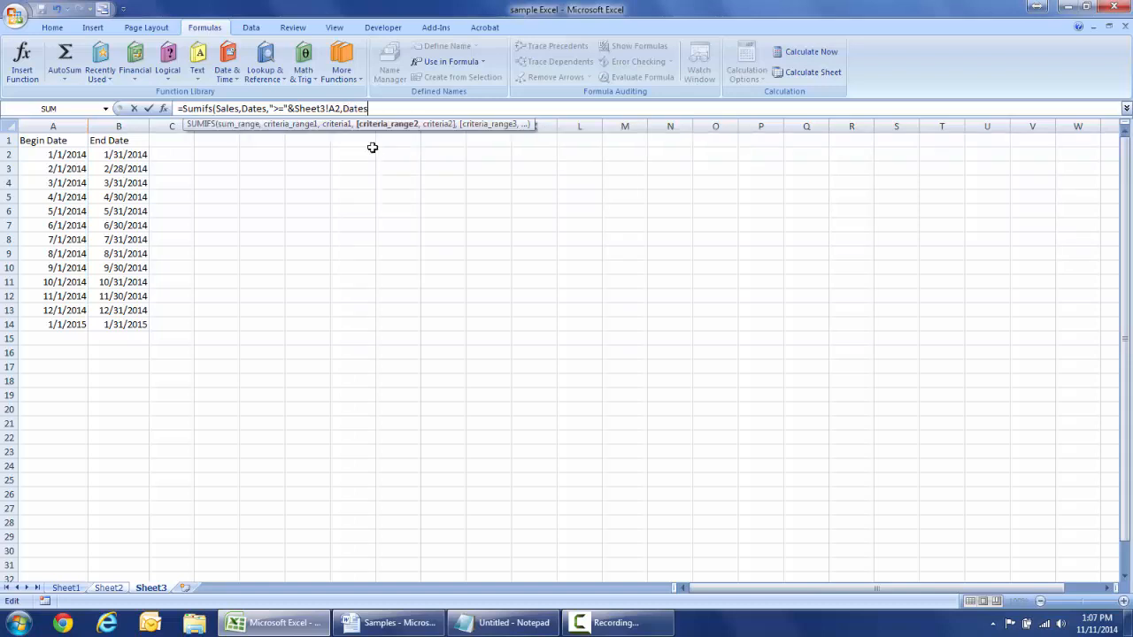
type(",")
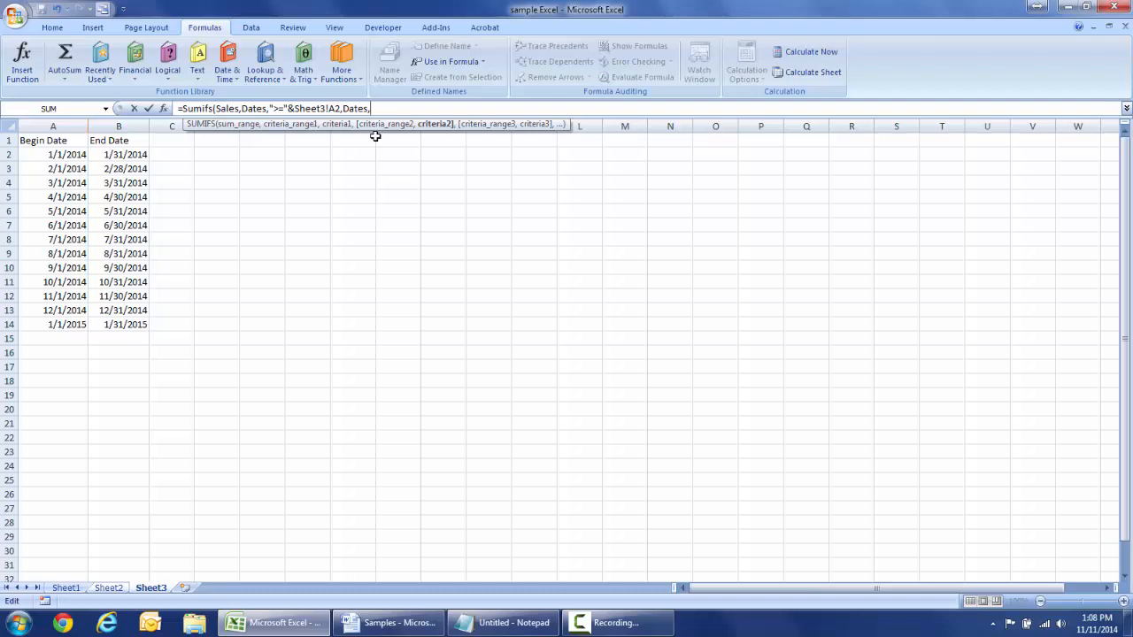
type("\"<=\"&")
left_click(131, 154)
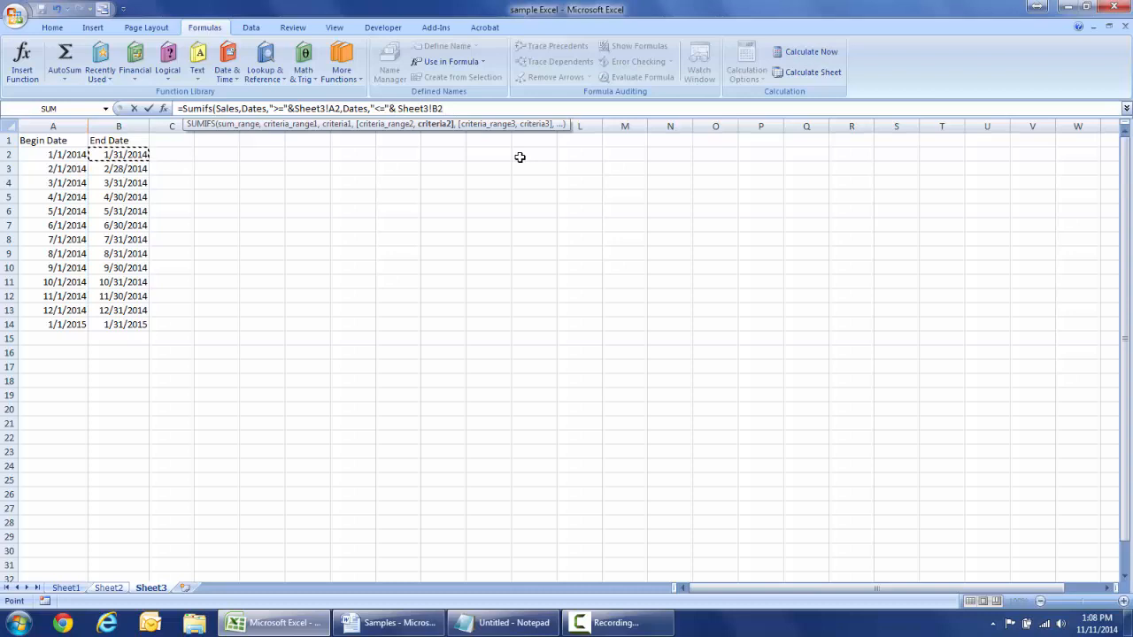
type(",")
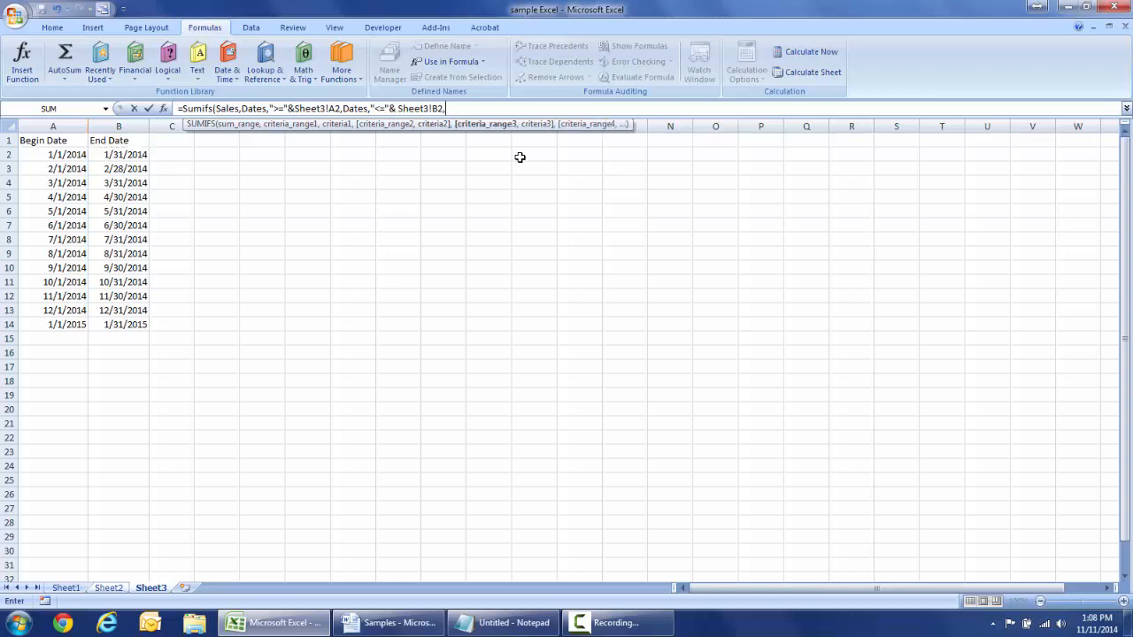
left_click(110, 588)
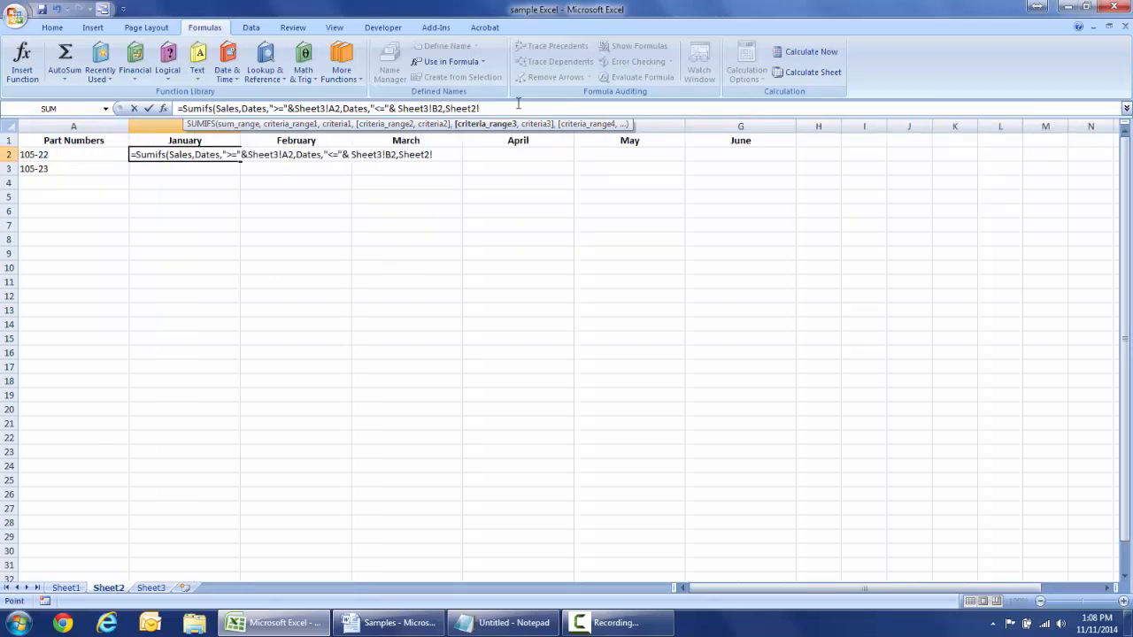
- Add the condition Part_Number = "="&A2 (part 105-22) to B2's SUMIFS, returning 34.95
key("BackSpace")
key("BackSpace")
key("BackSpace")
key("BackSpace")
key("BackSpace")
key("BackSpace")
key("BackSpace")
type("p")
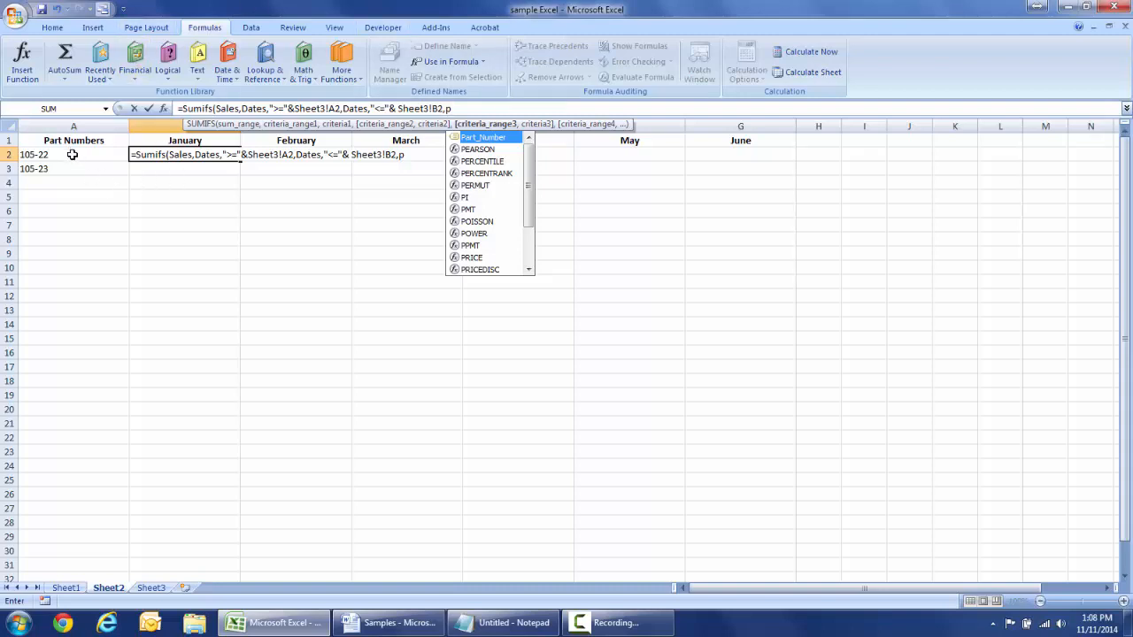
double_click(503, 139)
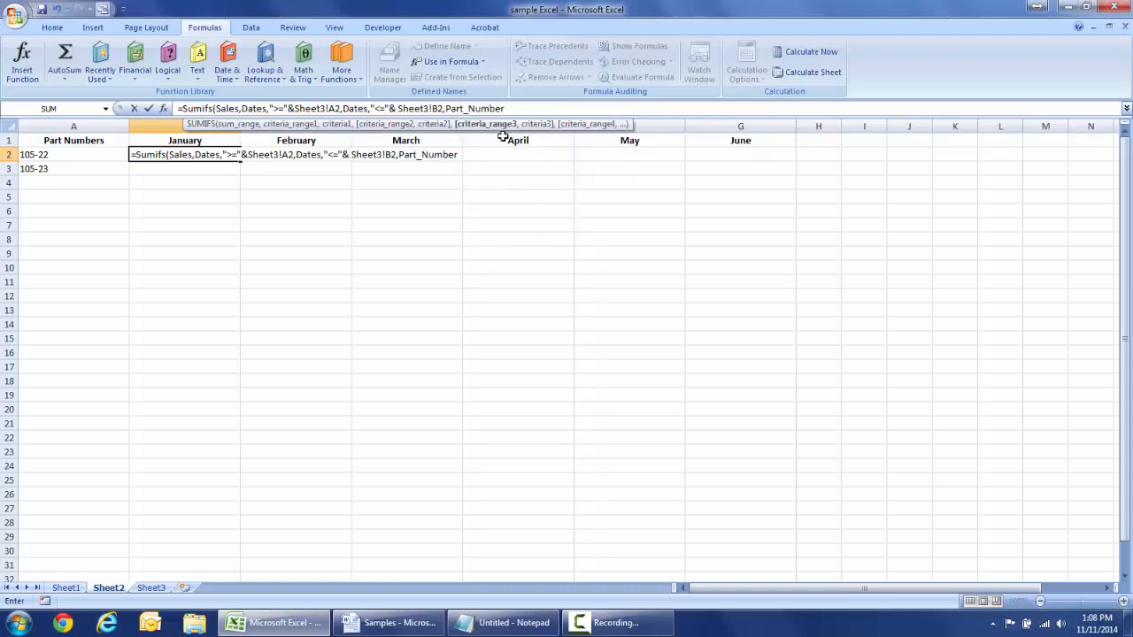
type(",")
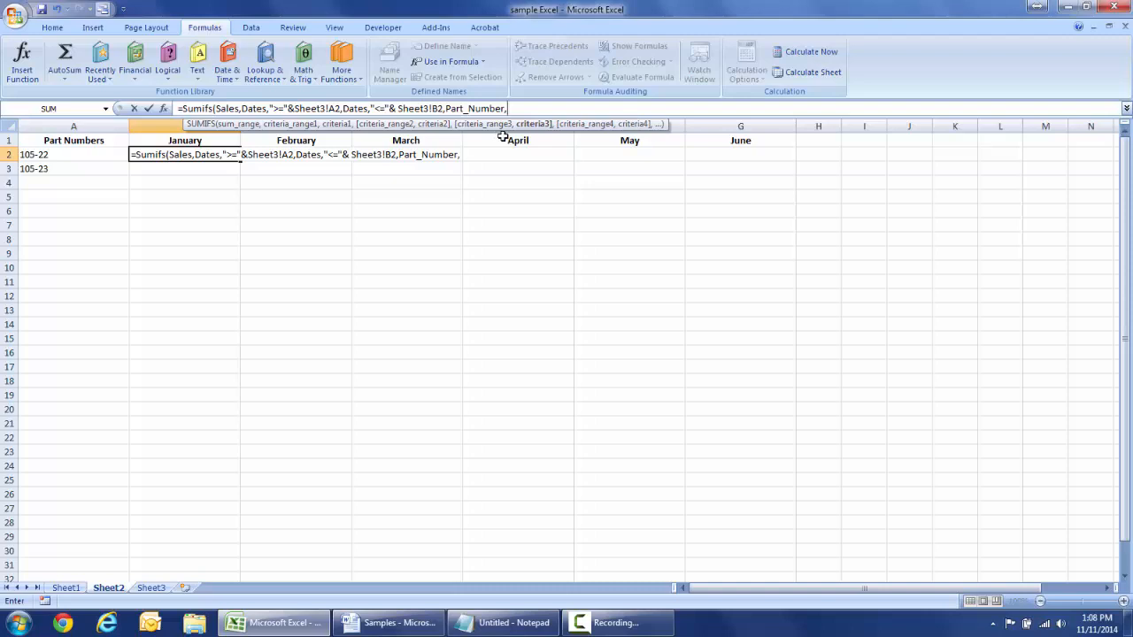
type("\"=\"&")
left_click(49, 155)
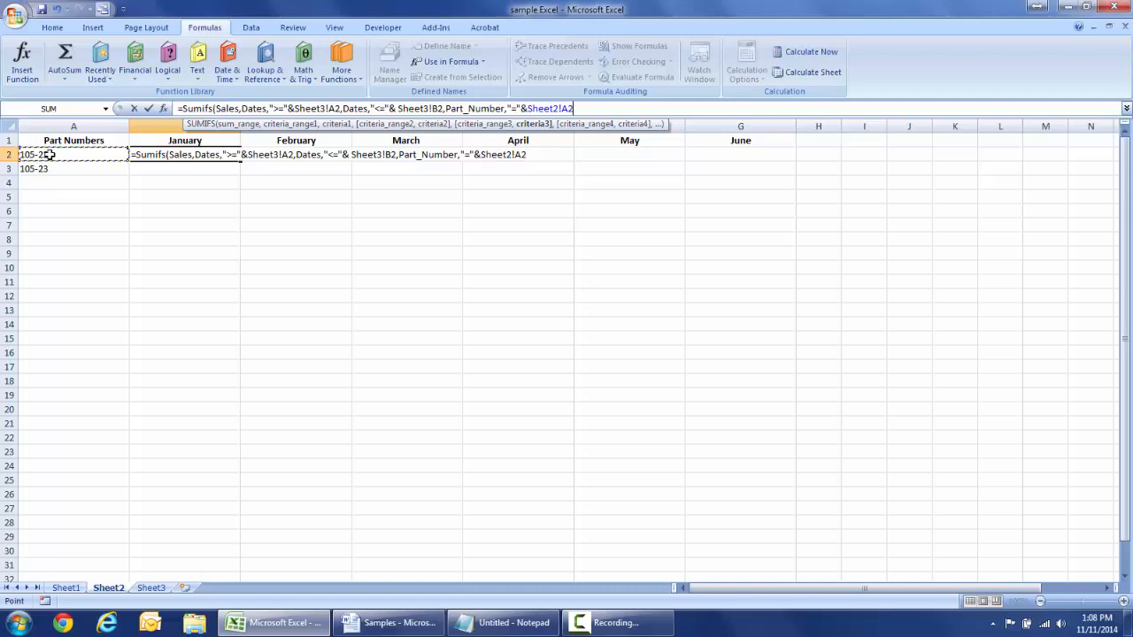
type(")")
key("Return")
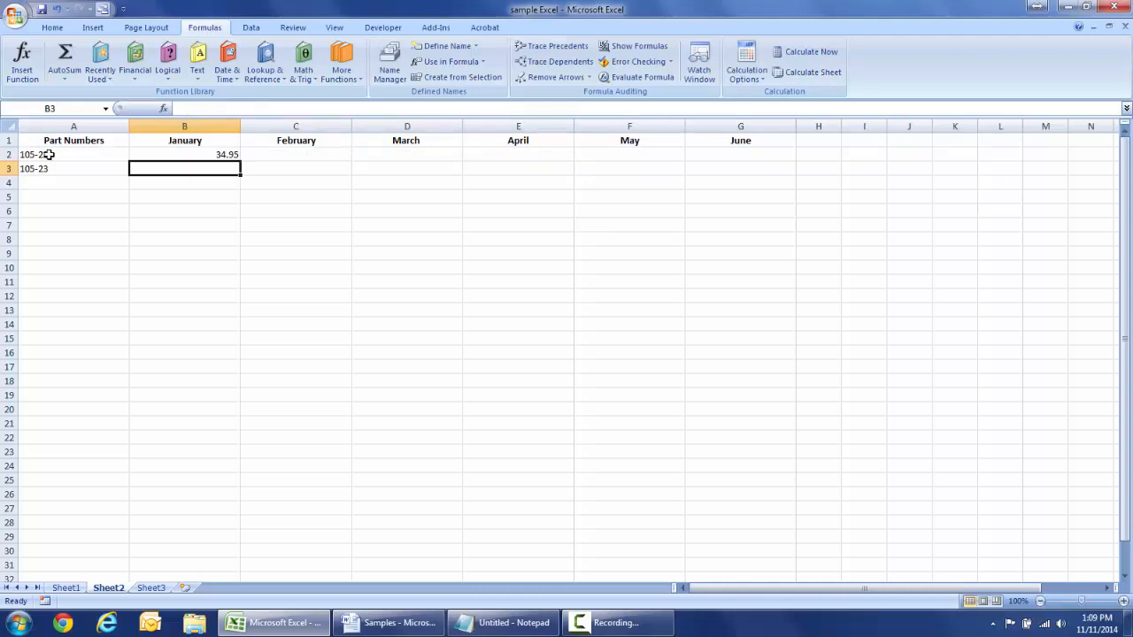
left_click(187, 154)
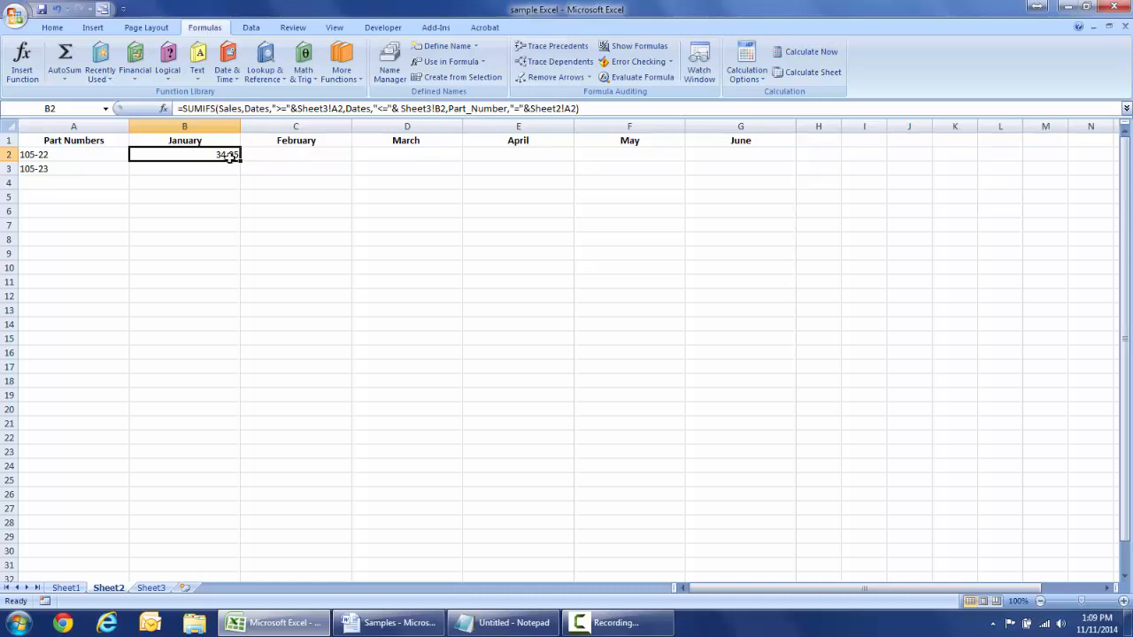
- Change B2's date criteria to the absolute references Sheet3!$A$2 and Sheet3!$B$2
left_click(341, 108)
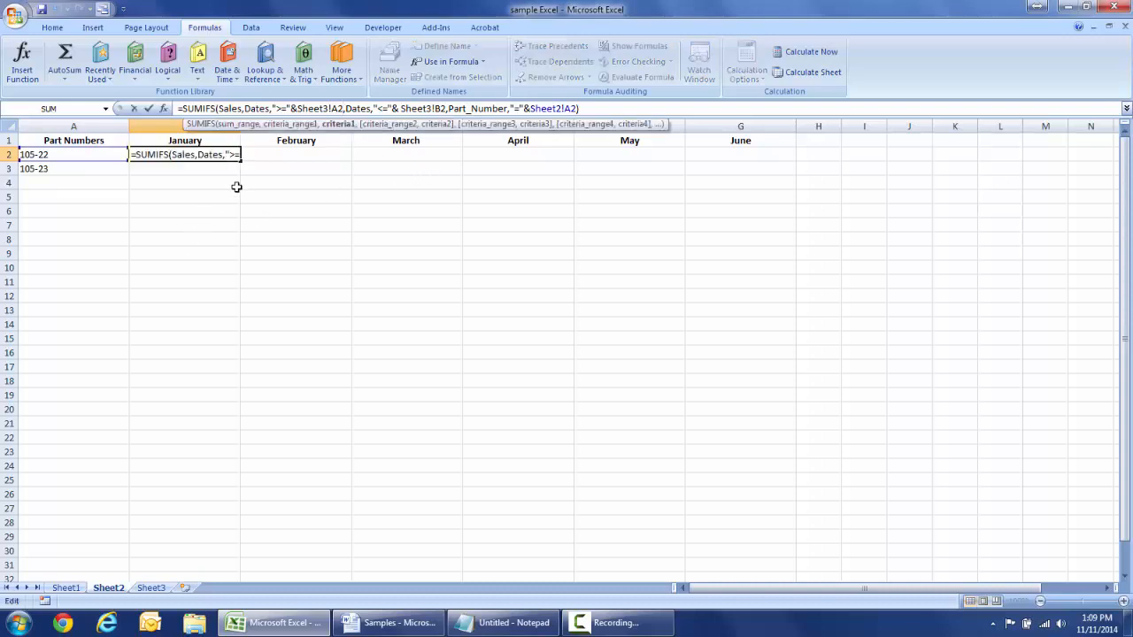
key("Left")
key("Left")
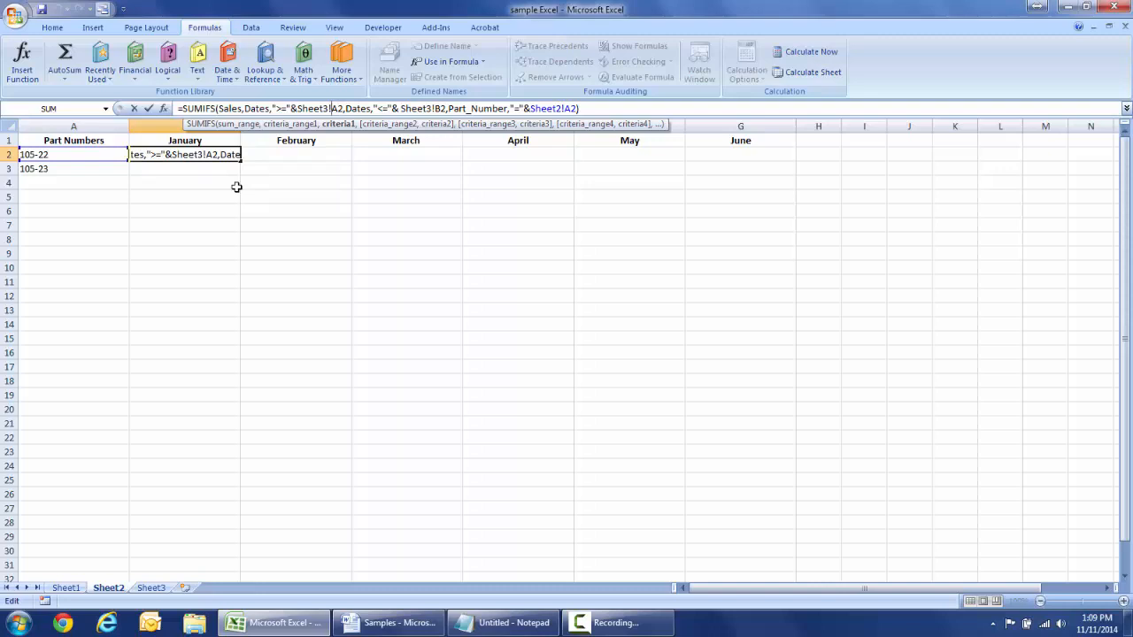
type("$A")
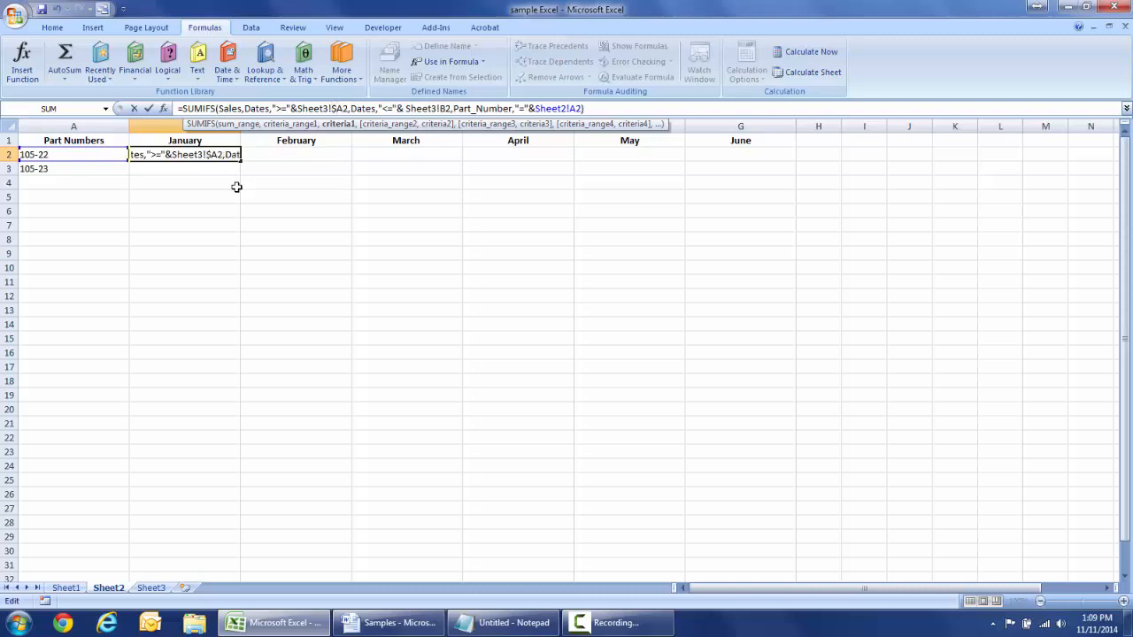
type("$")
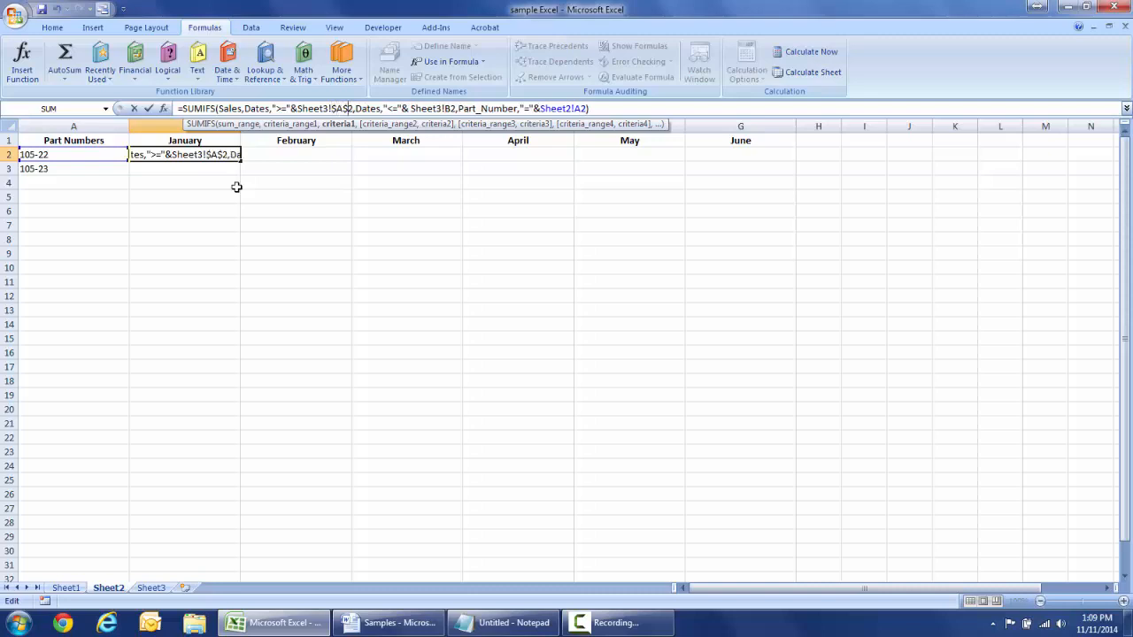
key("Right")
key("Right")
key("Right")
key("Right")
key("Right")
key("Right")
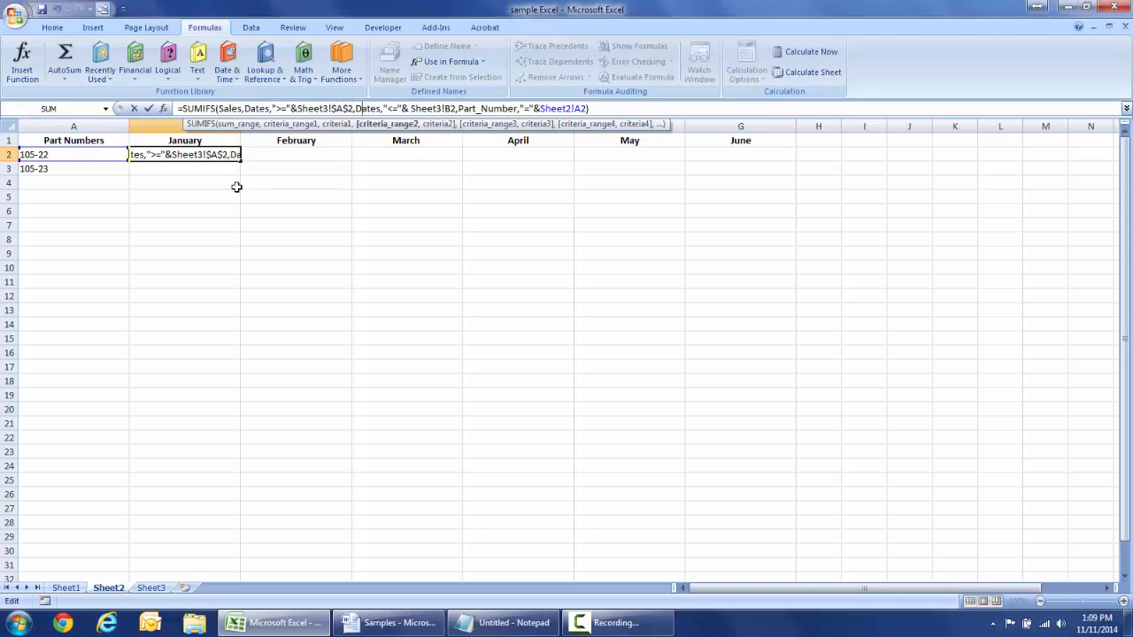
key("Right")
key("Right")
key("Right")
key("Right")
key("Right")
key("Right")
key("Right")
key("Right")
key("Right")
key("Right")
key("Right")
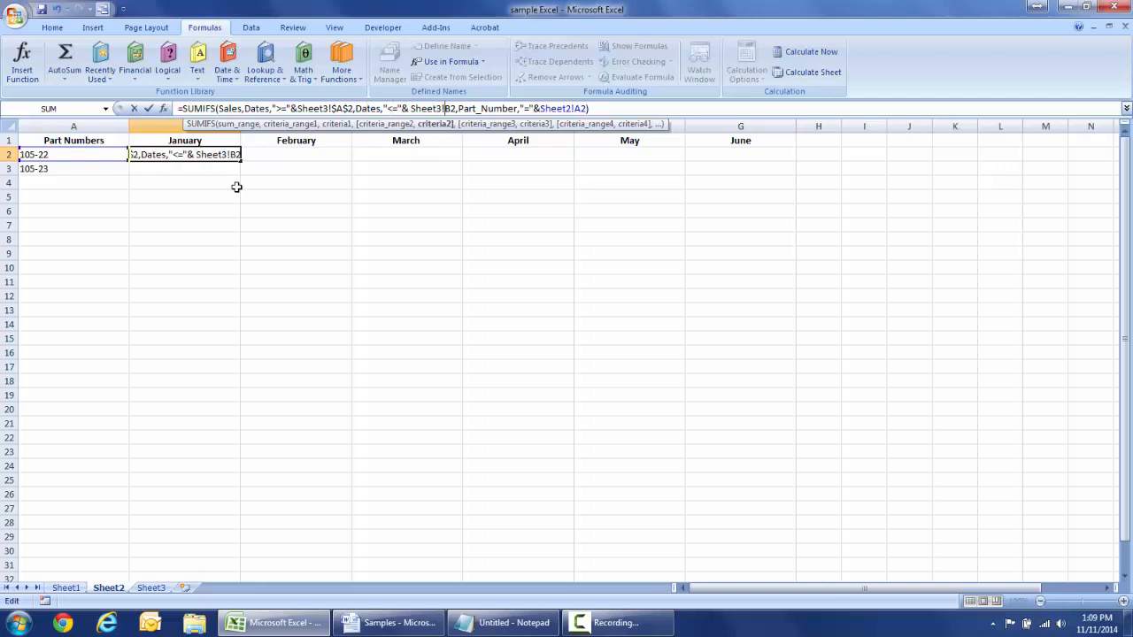
key("Right")
key("Right")
key("Right")
type("$")
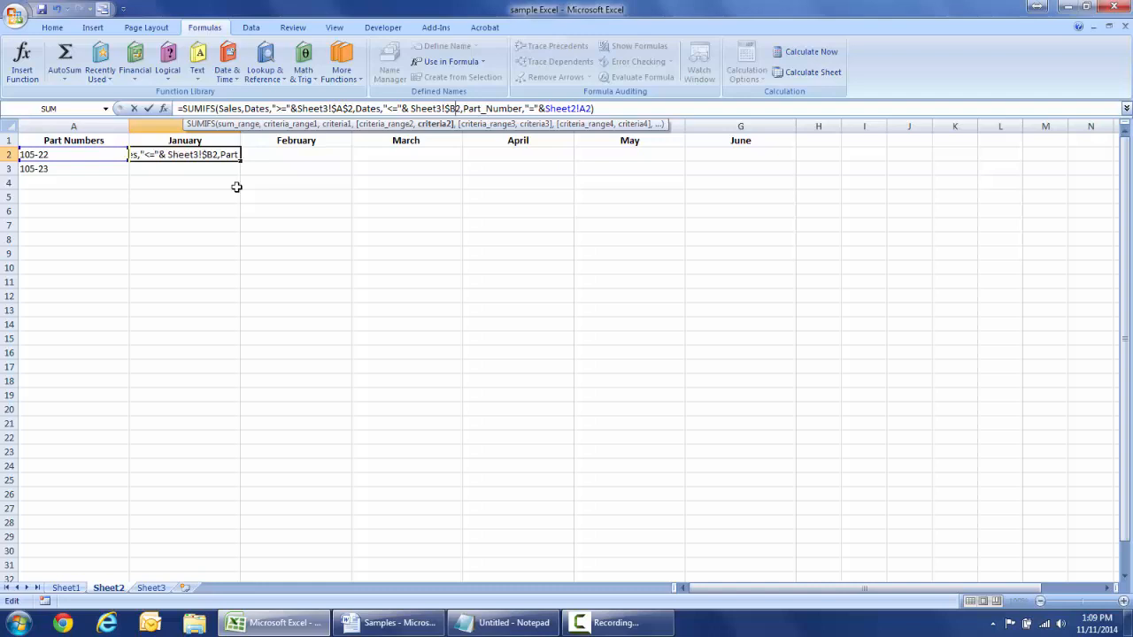
key("Right")
type("$")
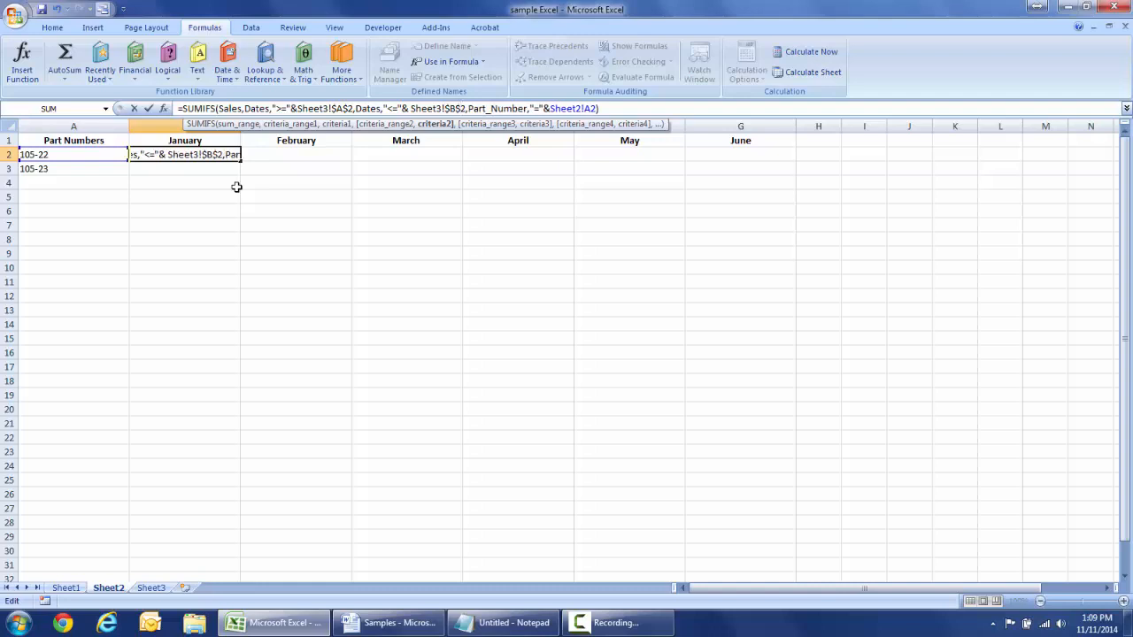
key("Return")
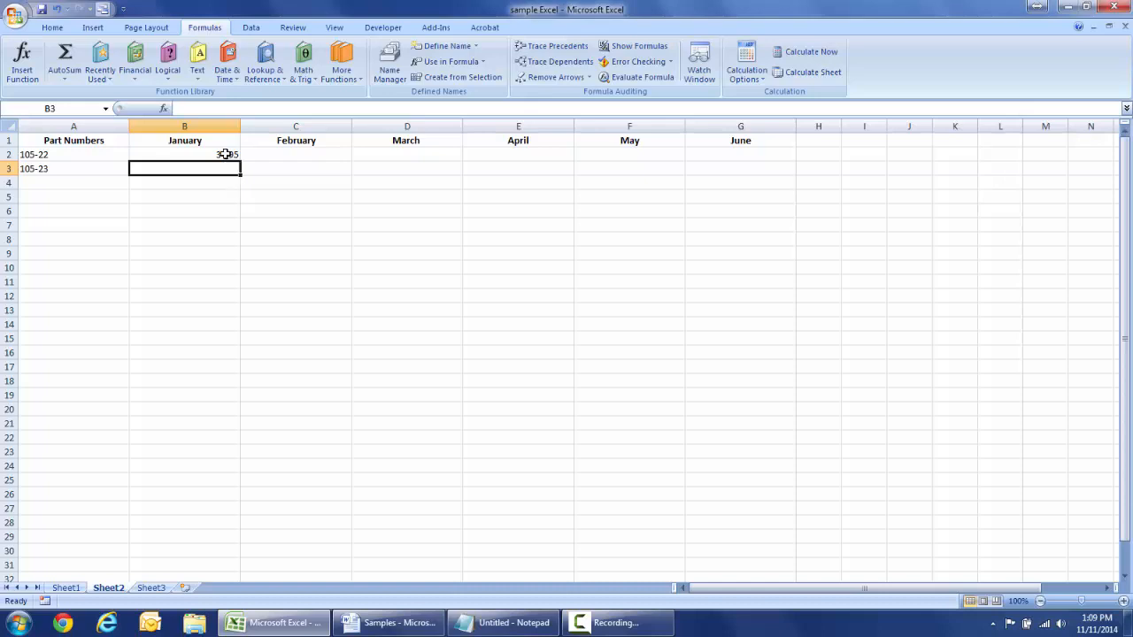
- Fill the January SUMIFS formula from B2 down through B5
left_click(228, 154)
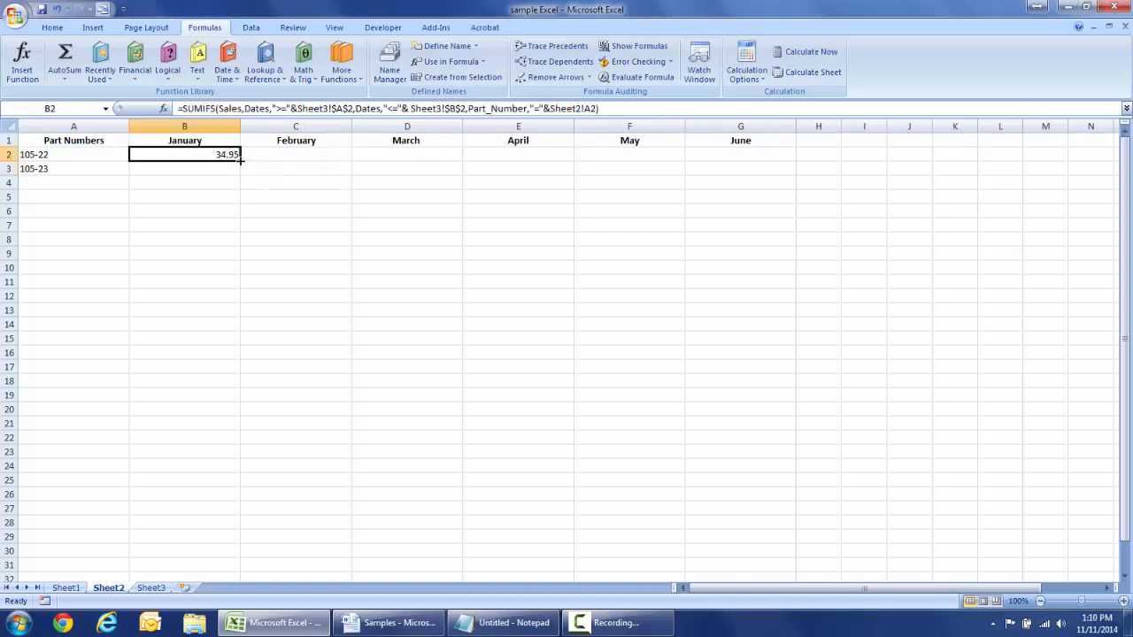
left_click_drag(239, 161, 230, 200)
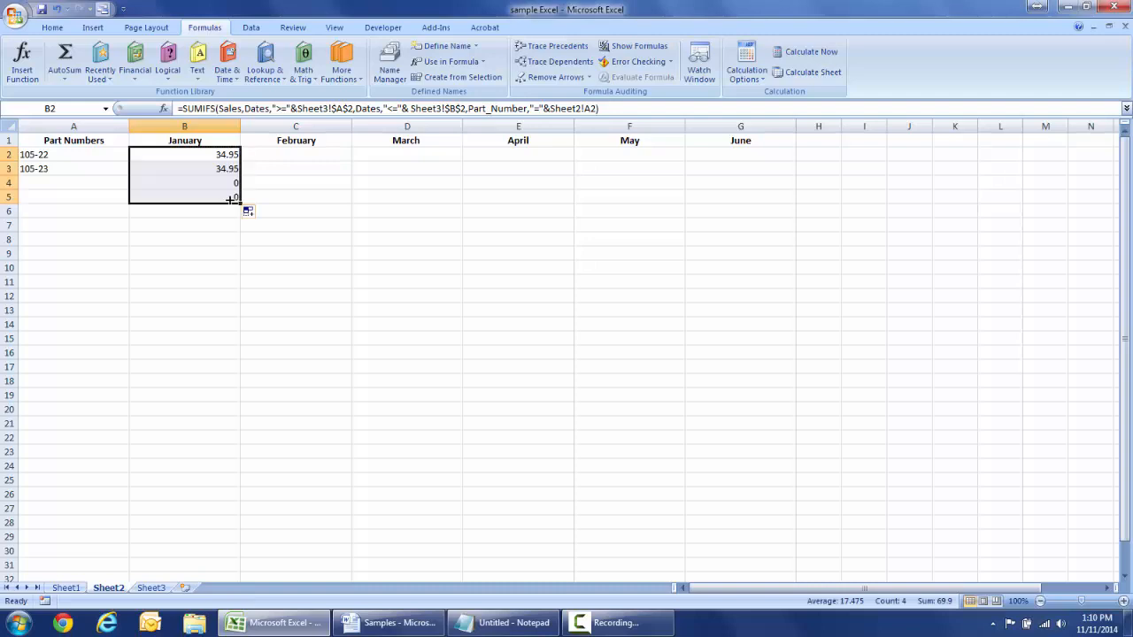
left_click(296, 171)
- Check part 105-23's 34.95 total against its 1/11/2014 sale on Sheet1
left_click(187, 175)
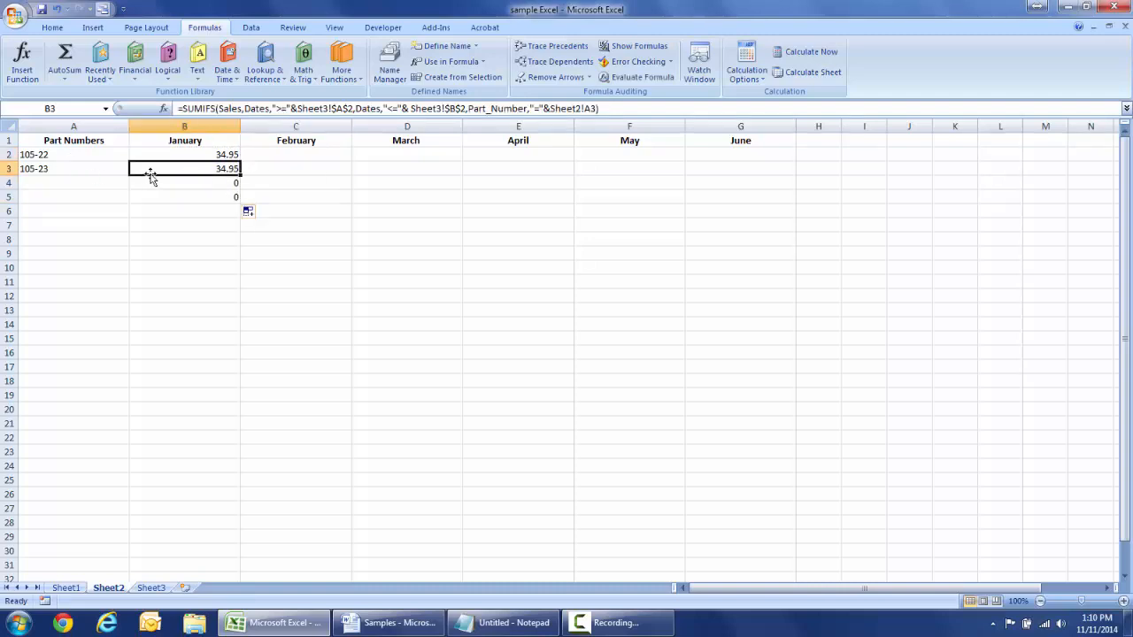
left_click(73, 173)
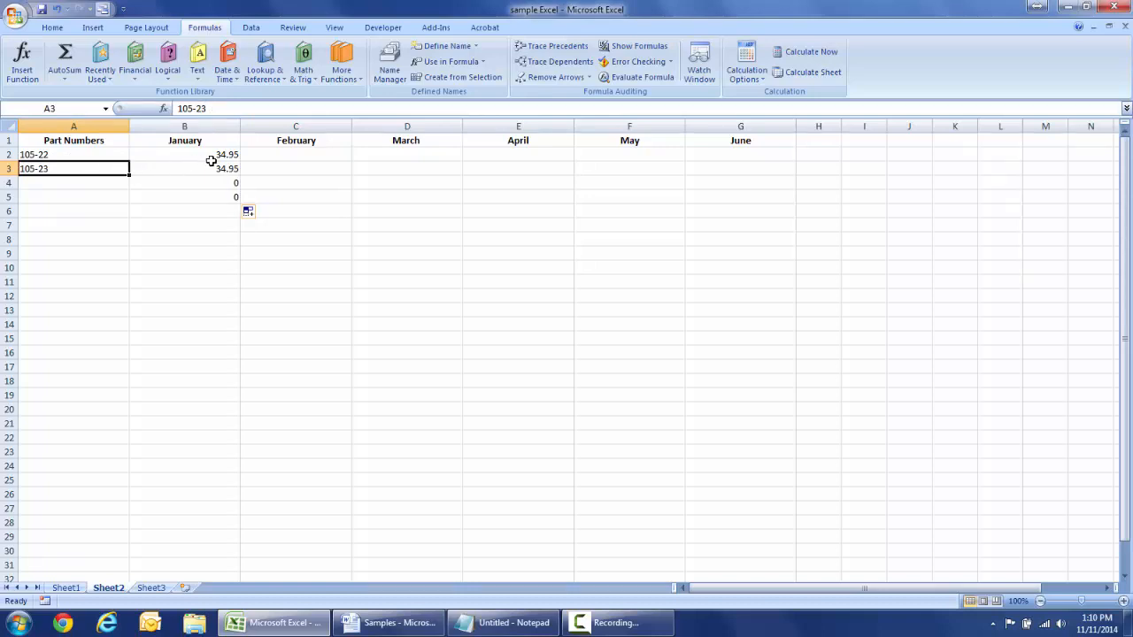
left_click(66, 588)
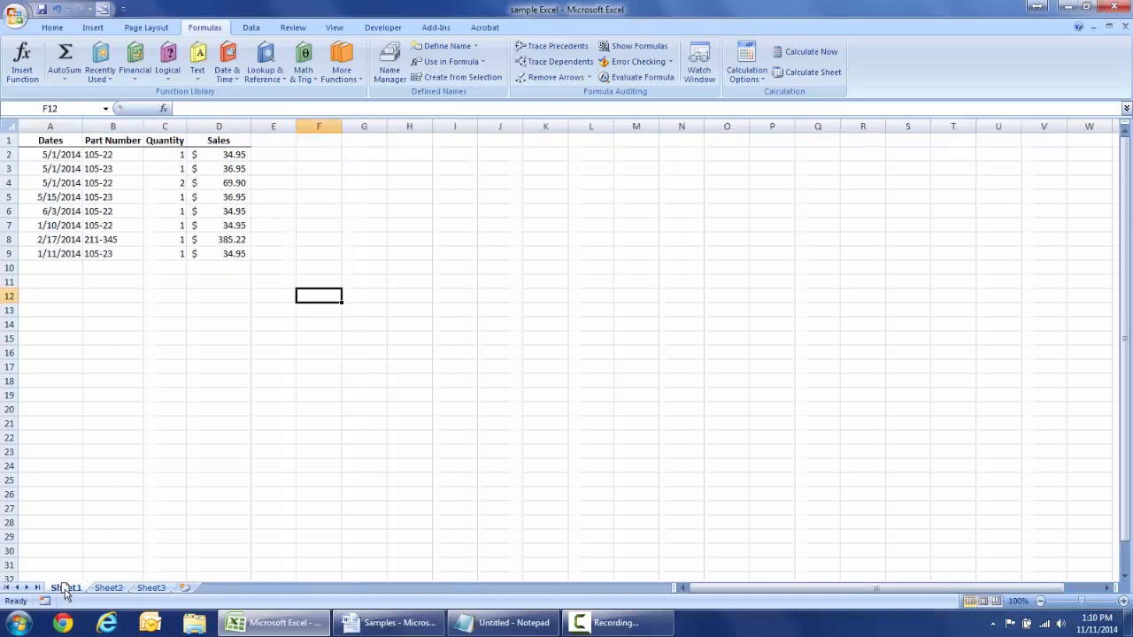
left_click(101, 256)
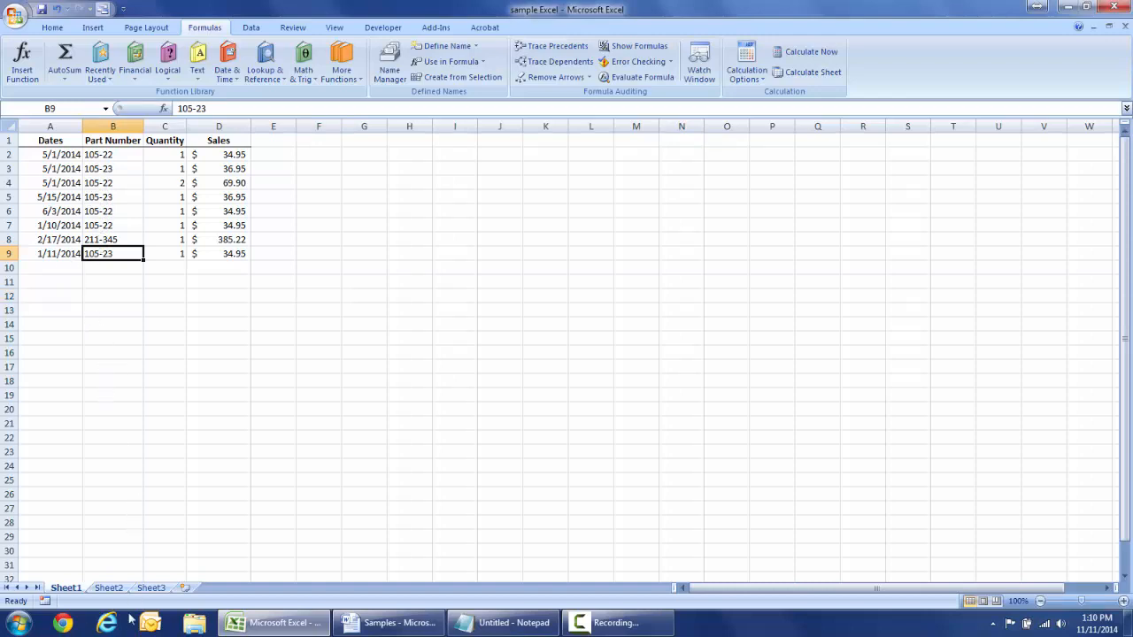
left_click(109, 589)
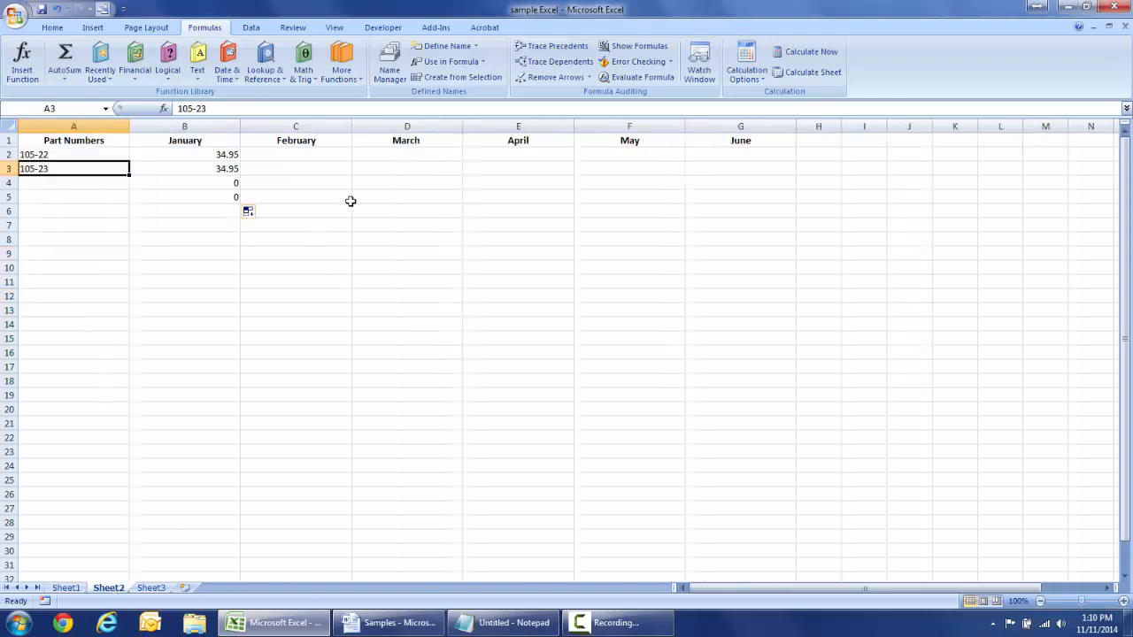
- Inspect B2's January formula, then cancel the edit so the formula stays unchanged
left_click(627, 156)
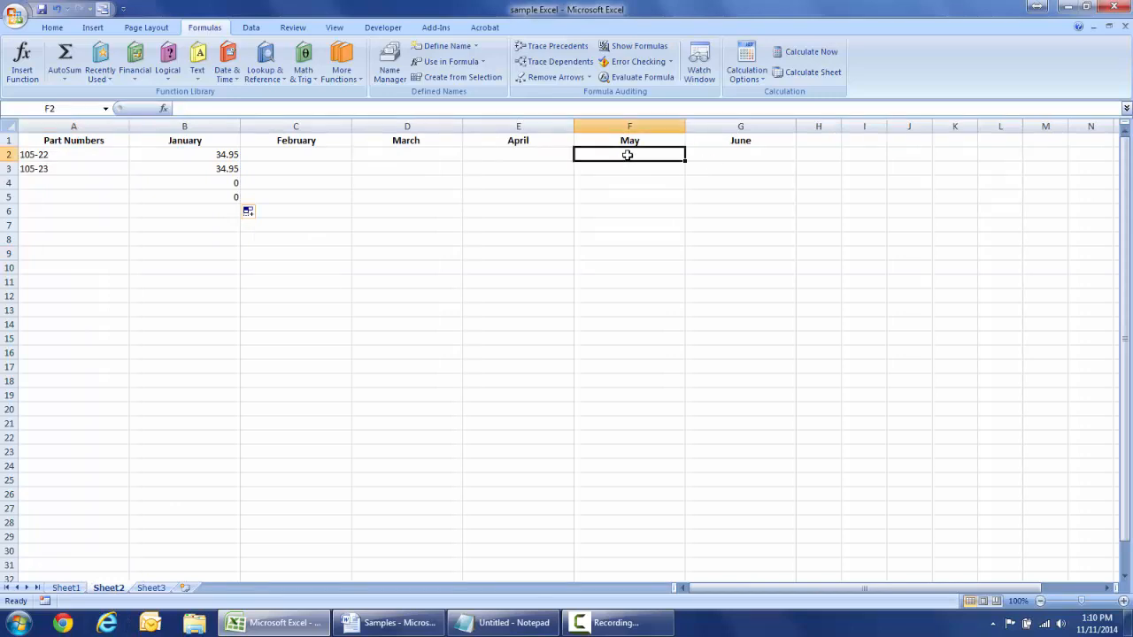
left_click(225, 154)
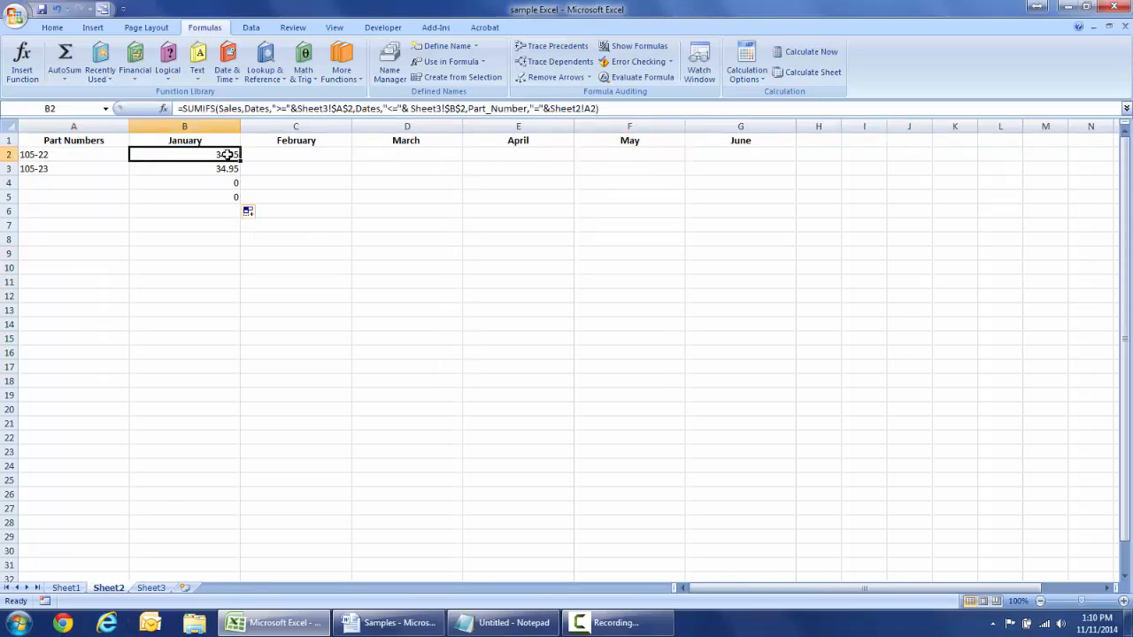
left_click(602, 108)
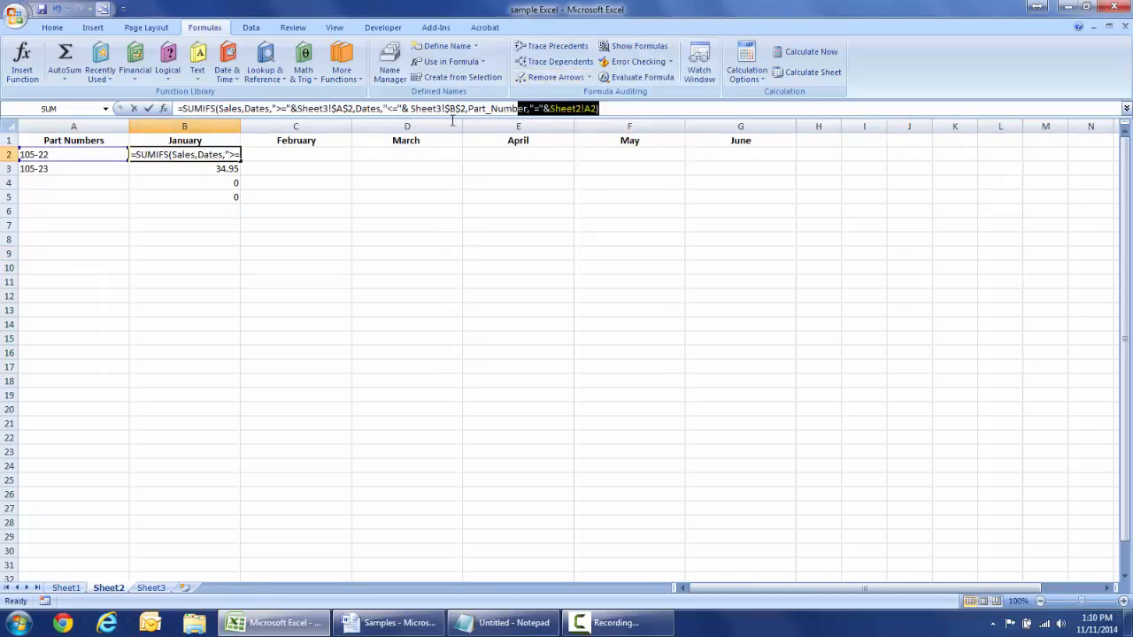
left_click_drag(198, 129, 171, 108)
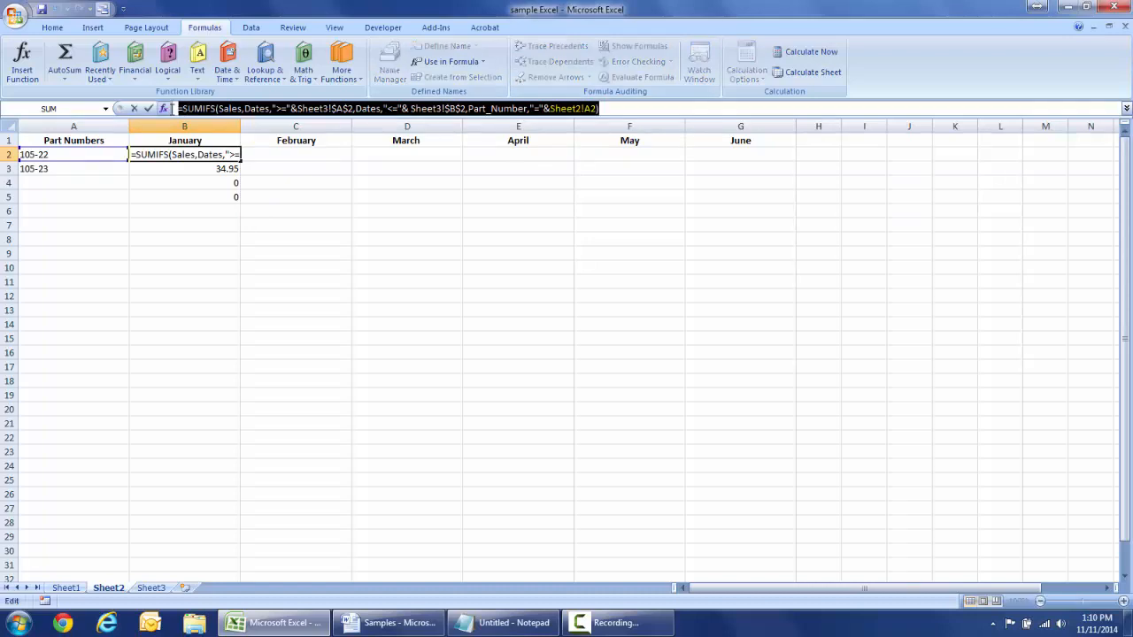
type("=")
left_click(623, 154)
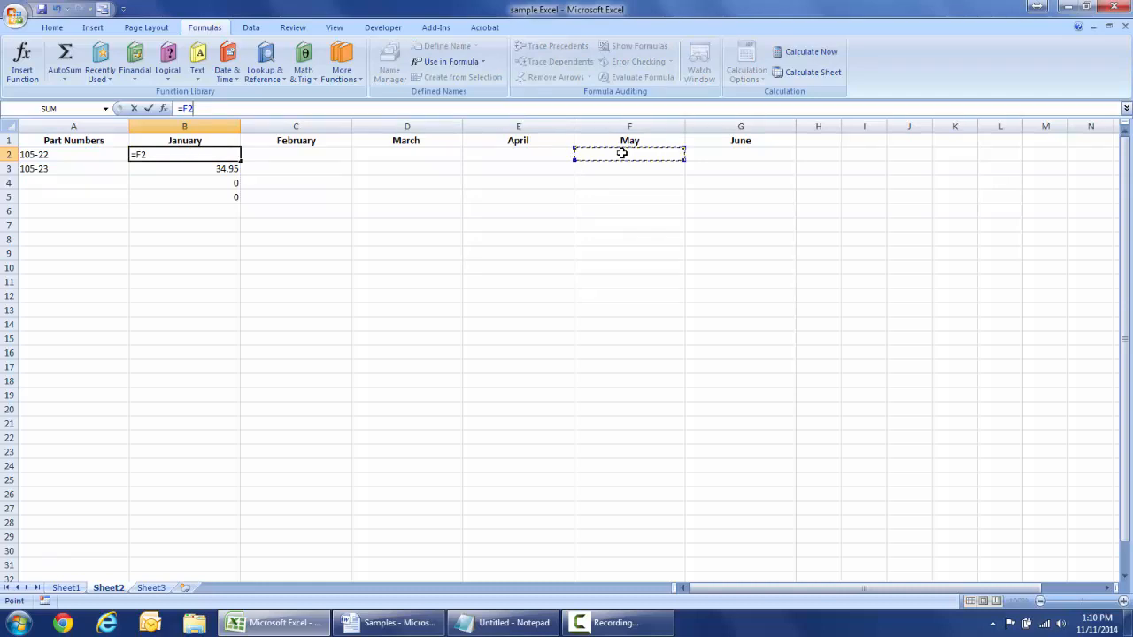
key("Escape")
- Copy B2's SUMIFS formula into May cell F2 and clear the copy marquee
left_click(625, 184)
left_click(620, 155)
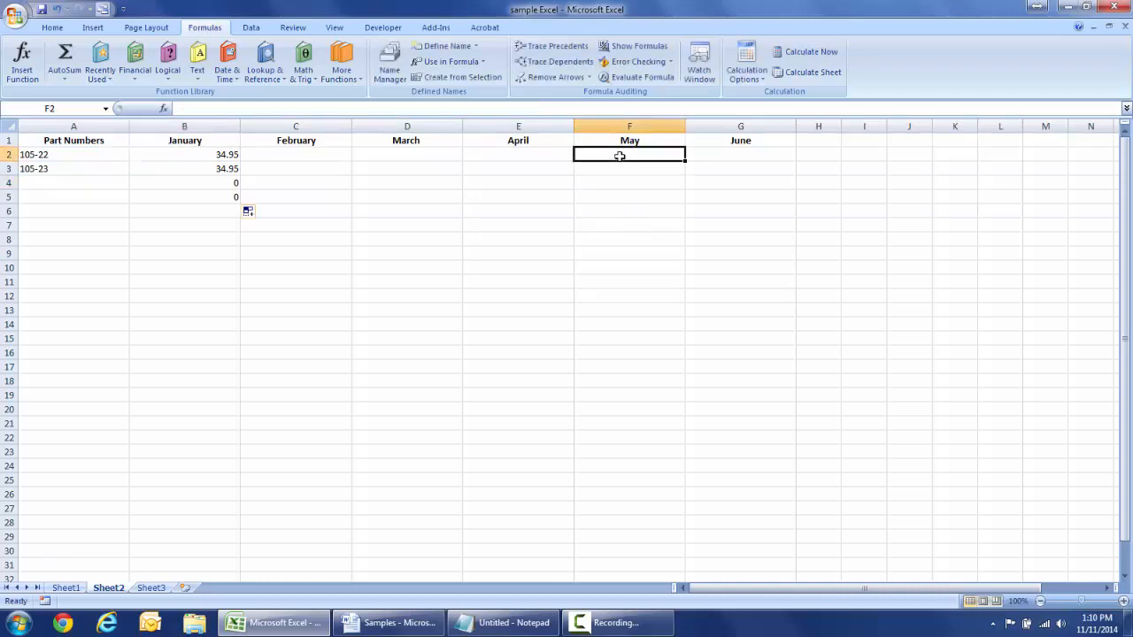
left_click(222, 155)
key("ctrl+c")
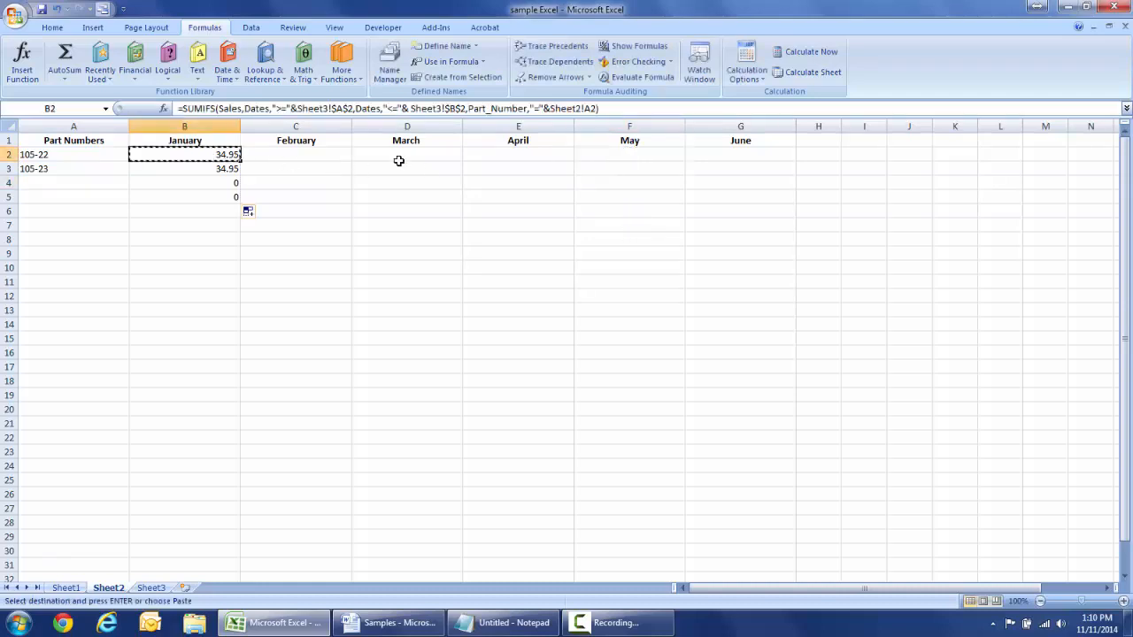
left_click(582, 159)
key("ctrl+v")
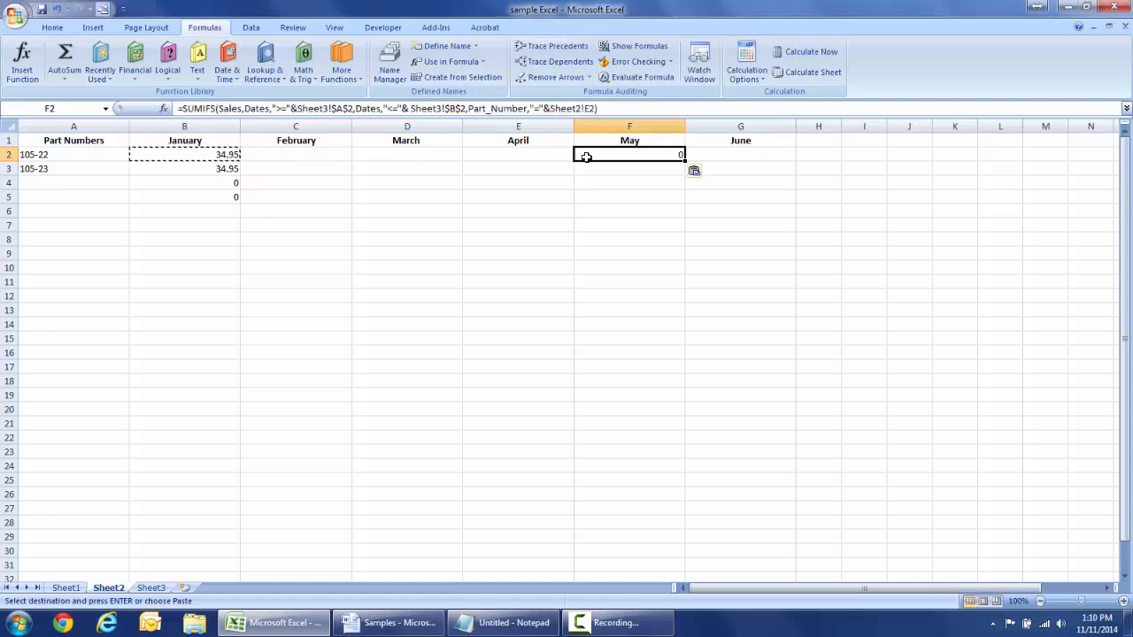
left_click(676, 189)
left_click(658, 156)
key("Escape")
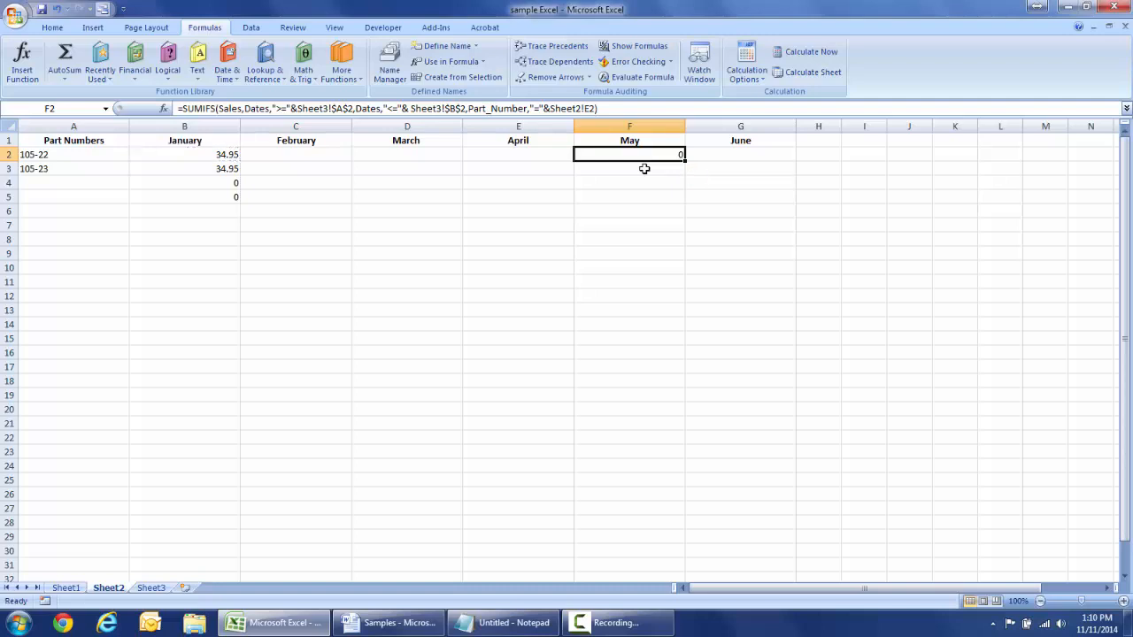
left_click(610, 228)
left_click(629, 160)
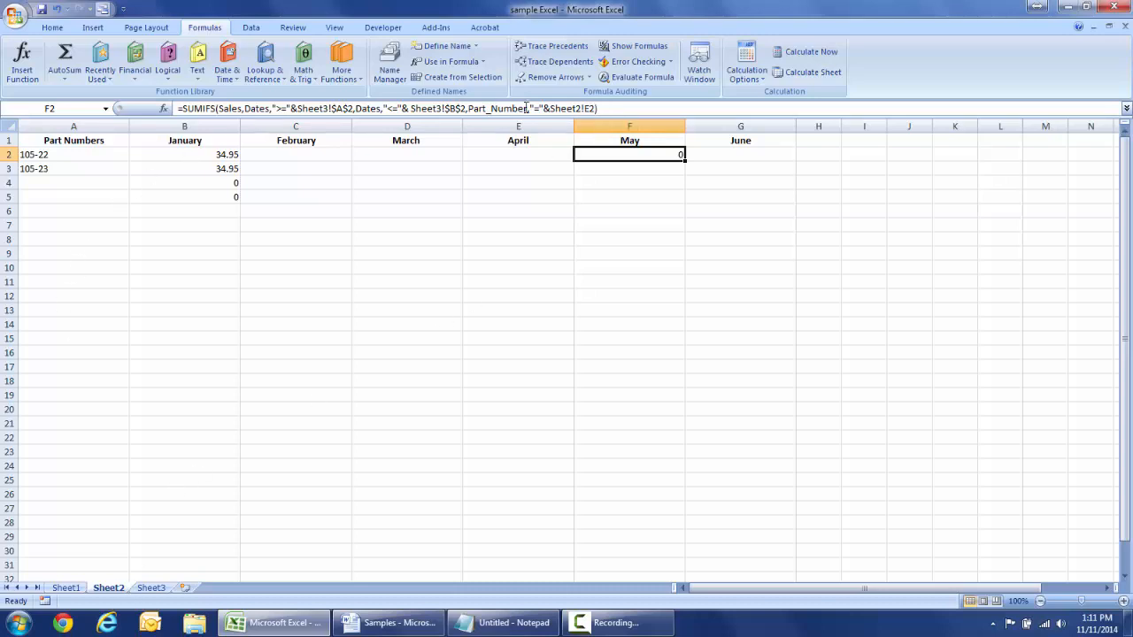
- Change F2's part reference from Sheet2!E2 to Sheet2!A2, so May shows 34.95
left_click(595, 108)
key("BackSpace")
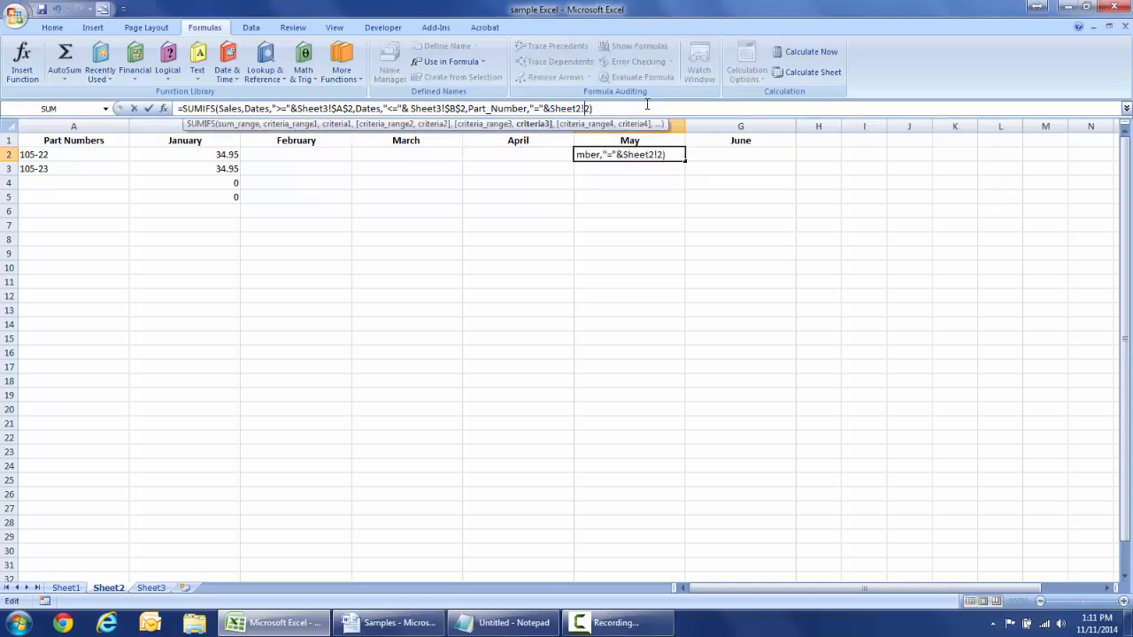
type("A")
key("Return")
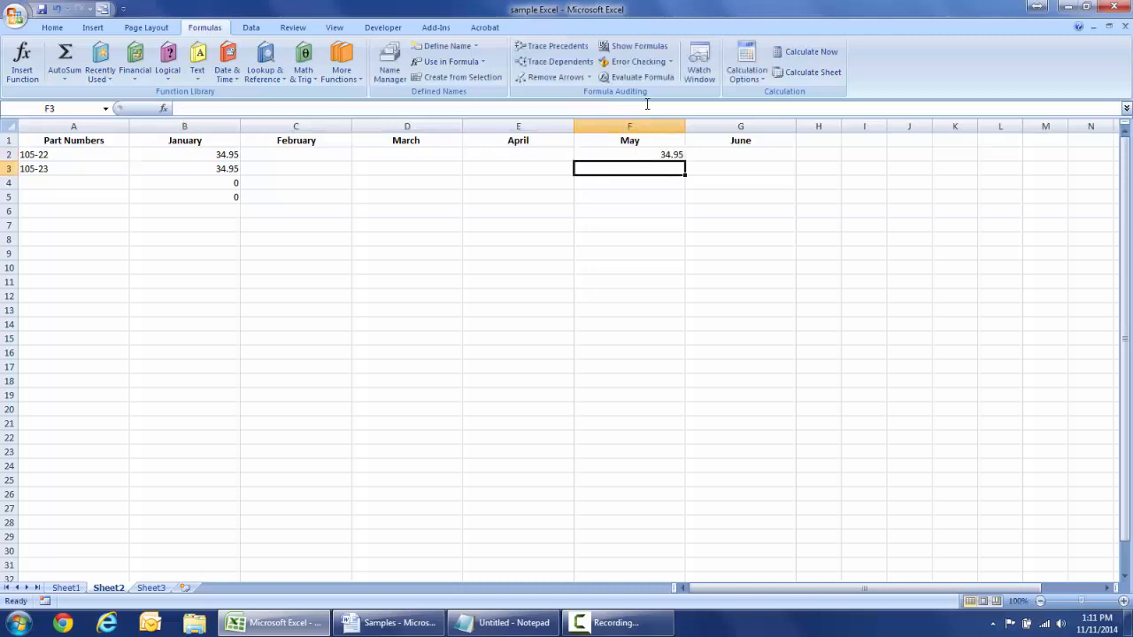
left_click(678, 155)
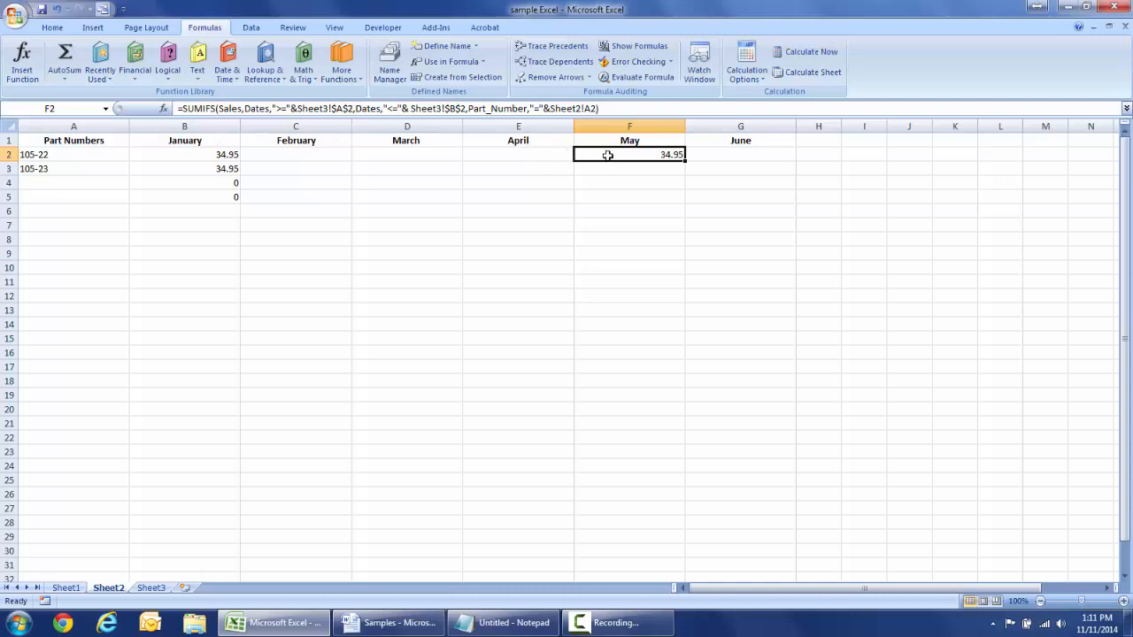
- Look up May's begin and end dates in Sheet3 row 6
left_click(152, 589)
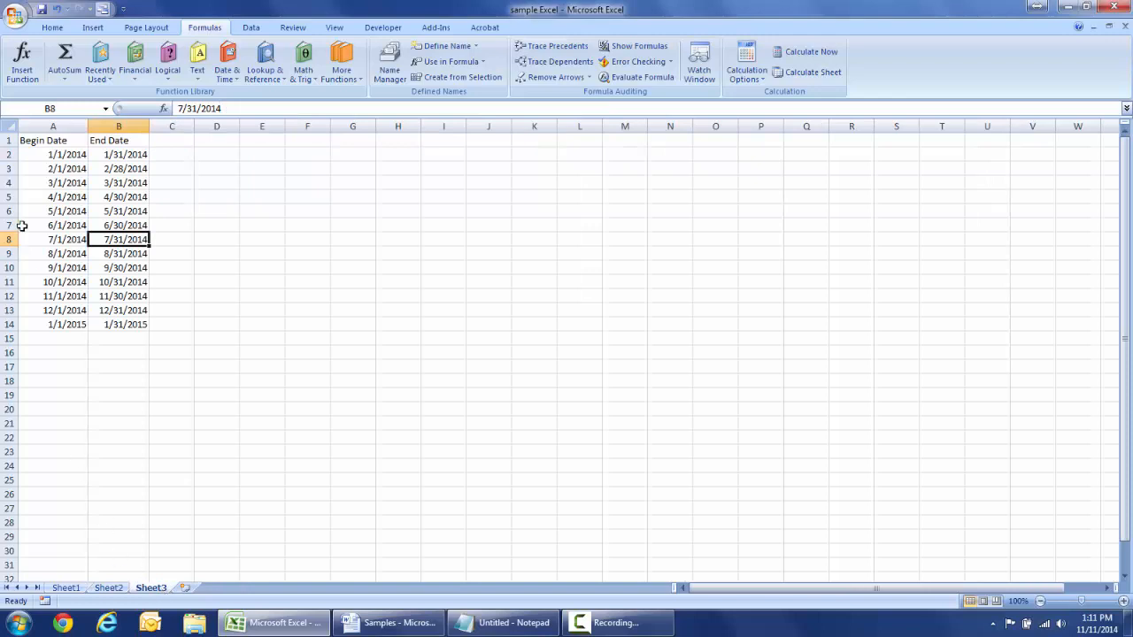
left_click(37, 196)
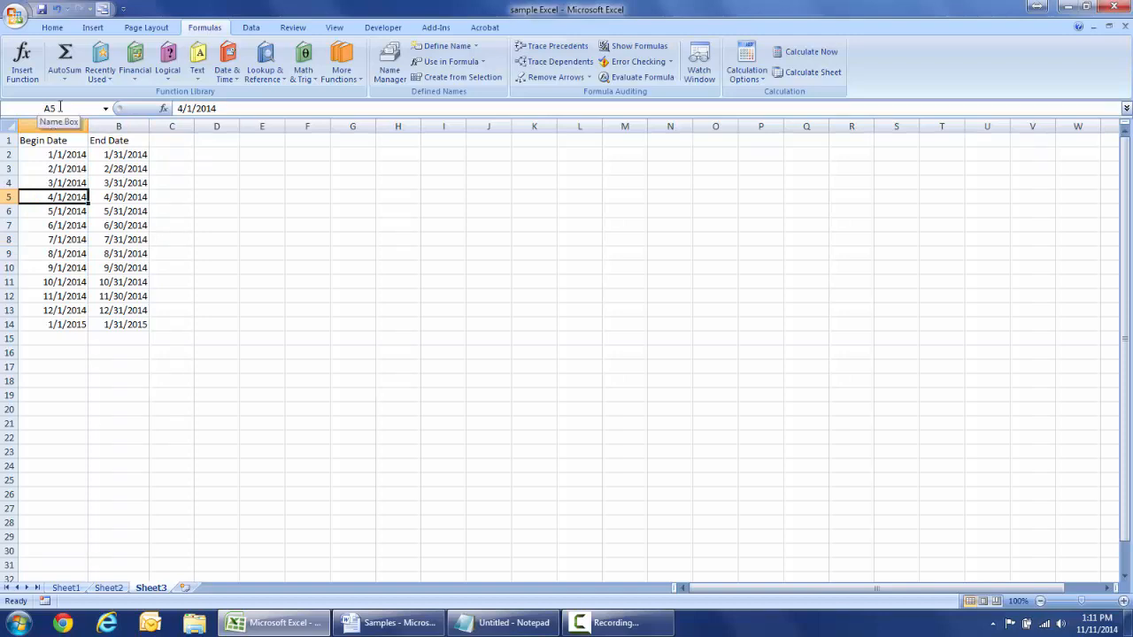
left_click(50, 213)
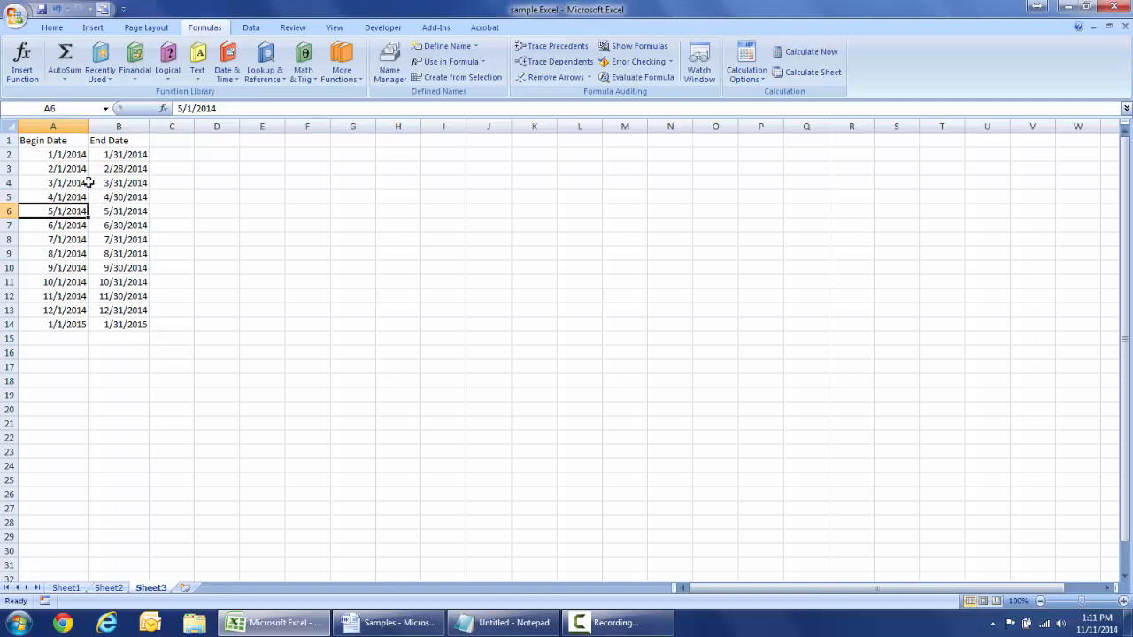
left_click(135, 211)
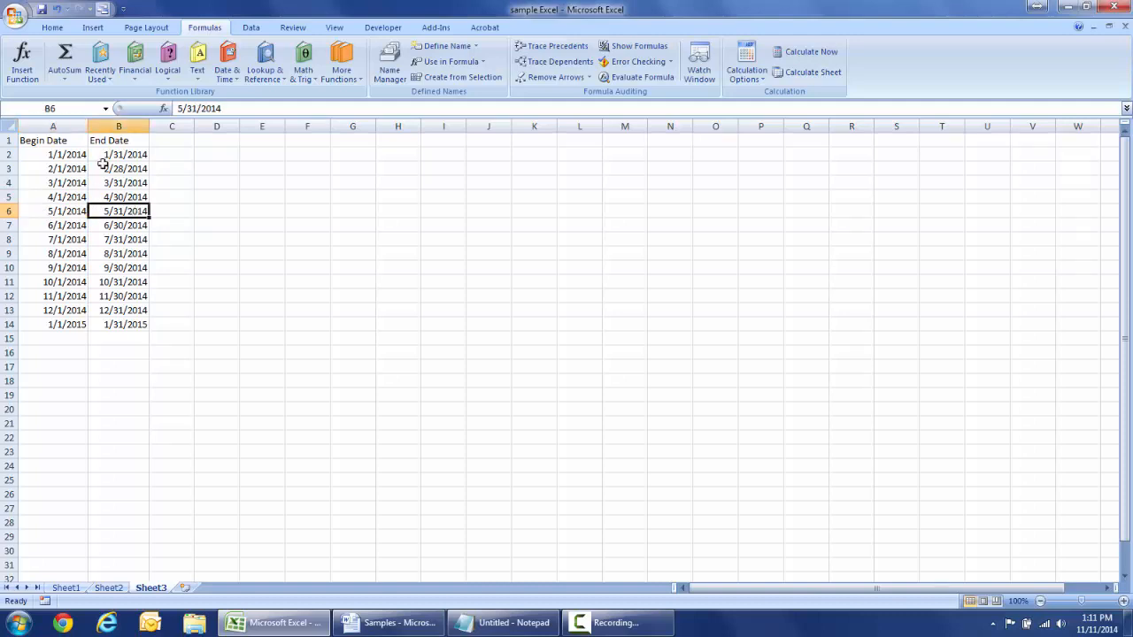
left_click(108, 588)
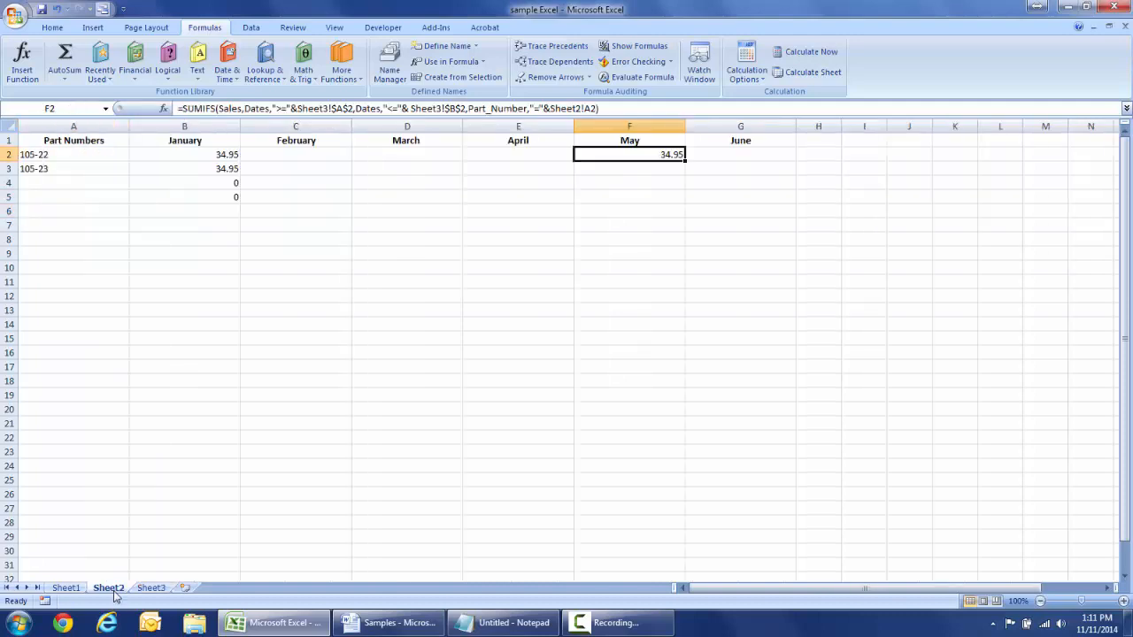
- Change F2's date references to Sheet3!$A$6 and Sheet3!$B$6
left_click(461, 108)
key("Delete")
type("6")
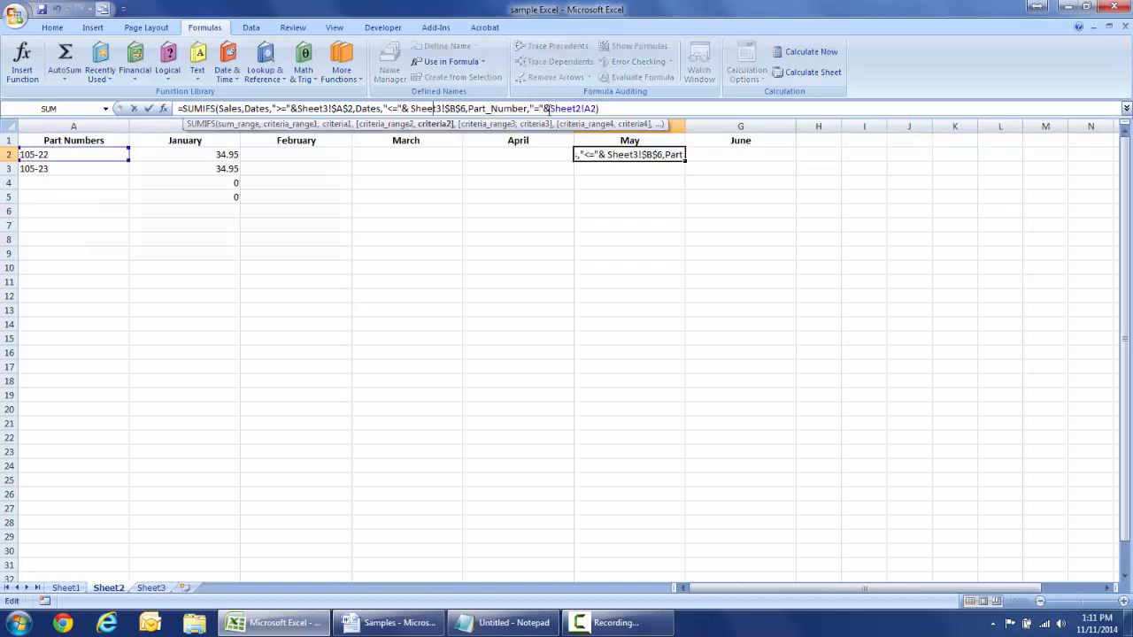
key("Left")
key("Left")
key("Left")
key("Left")
key("Left")
key("Left")
key("Left")
key("Left")
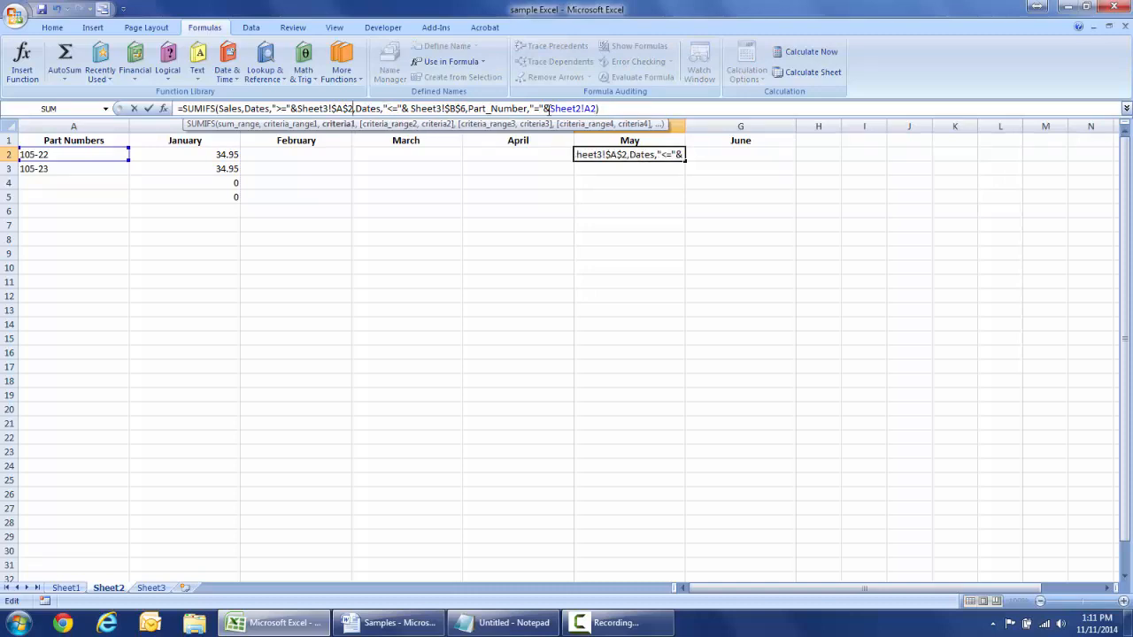
key("BackSpace")
type("6")
key("Return")
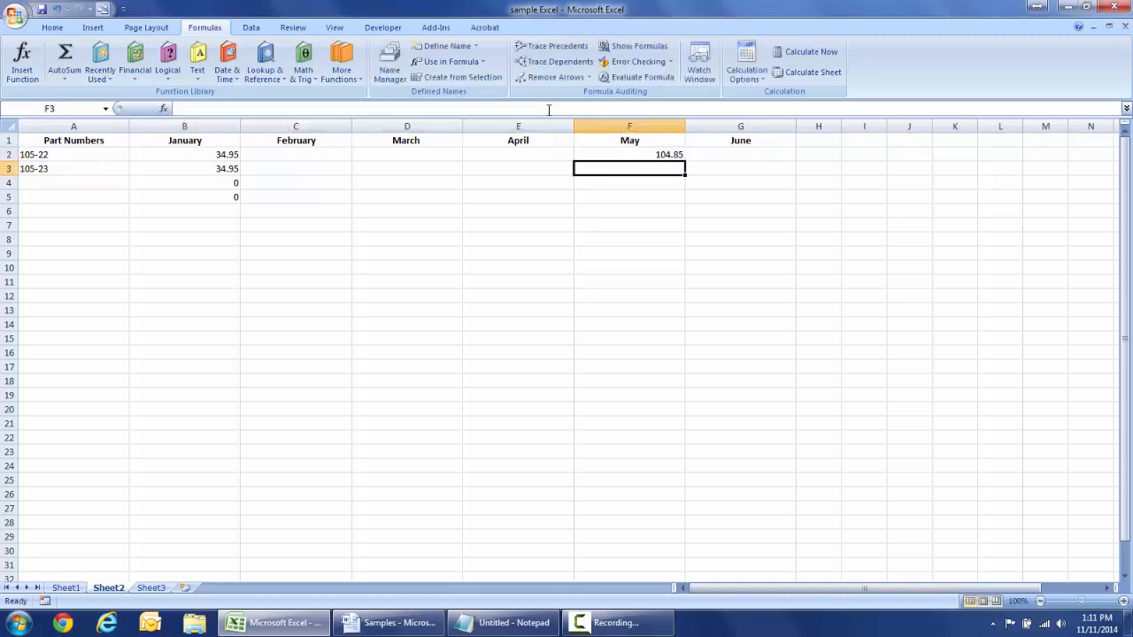
- Fill the May formula down F2:F5, giving 104.85, 73.9, 0 and 0
left_click(636, 154)
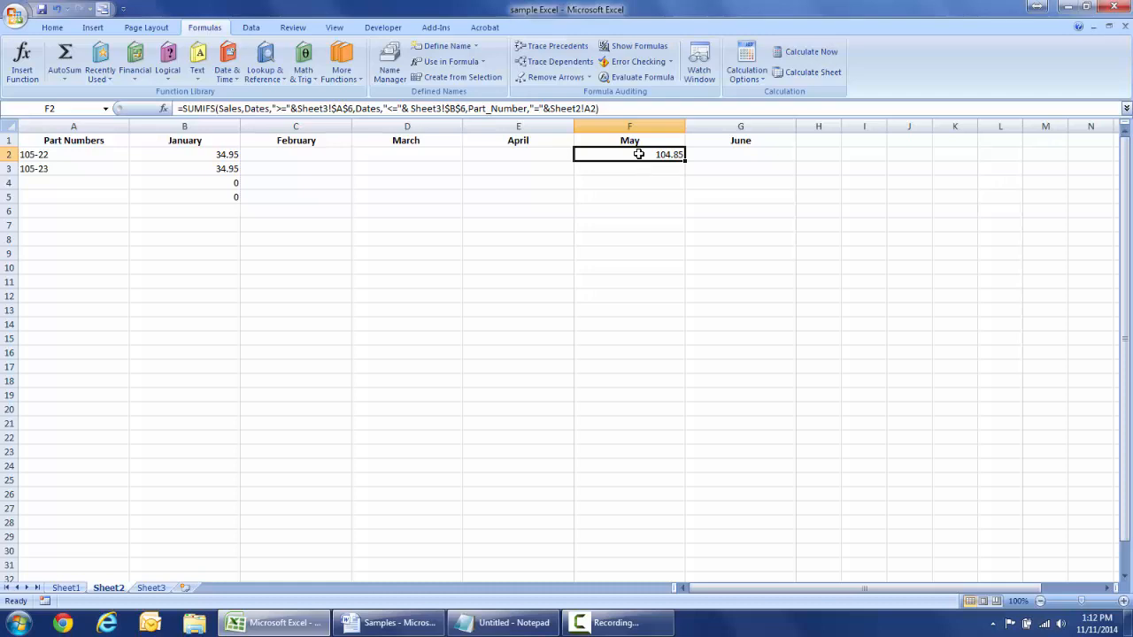
left_click_drag(639, 155, 682, 200)
left_click(673, 234)
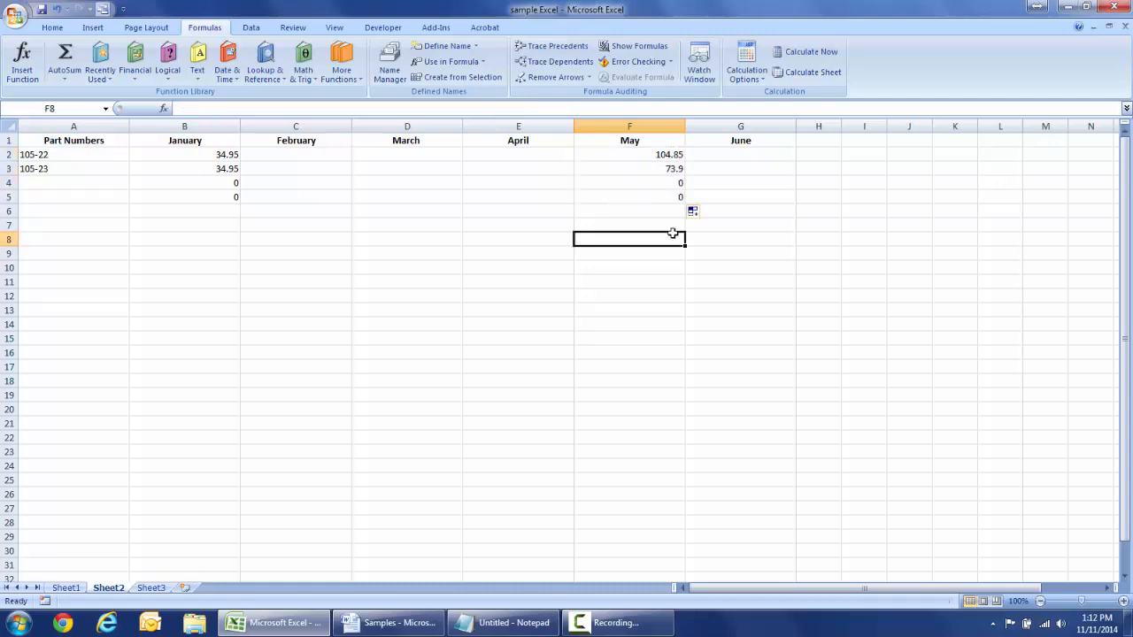
left_click(659, 155)
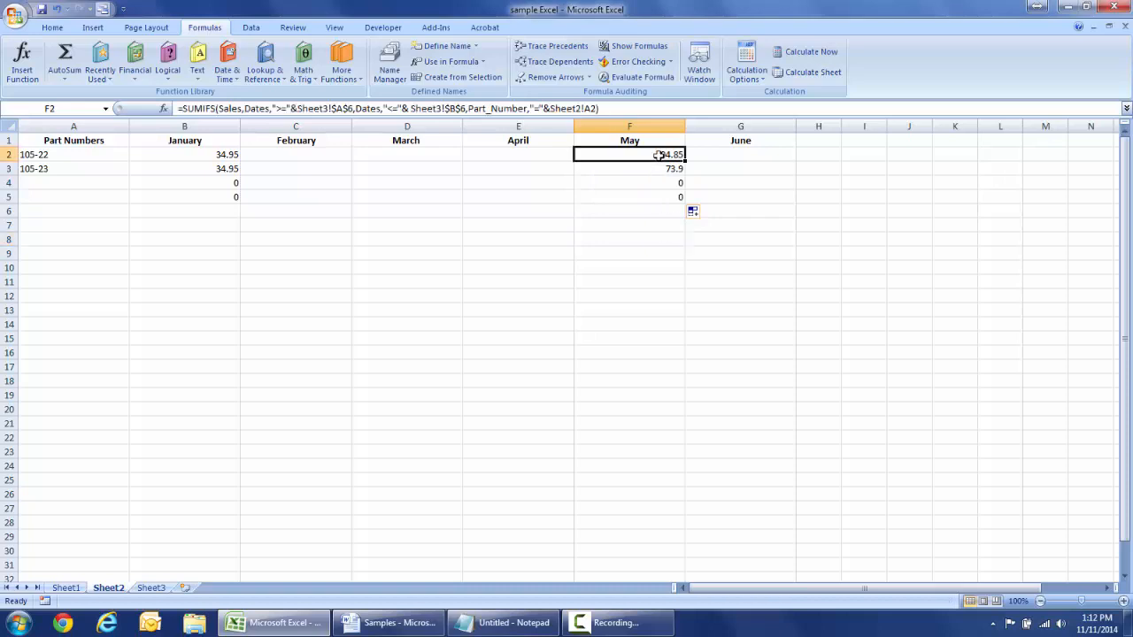
- Apply Accounting Number Format to column F, showing $ 104.85, $ 73.90 and dashes
left_click(653, 127)
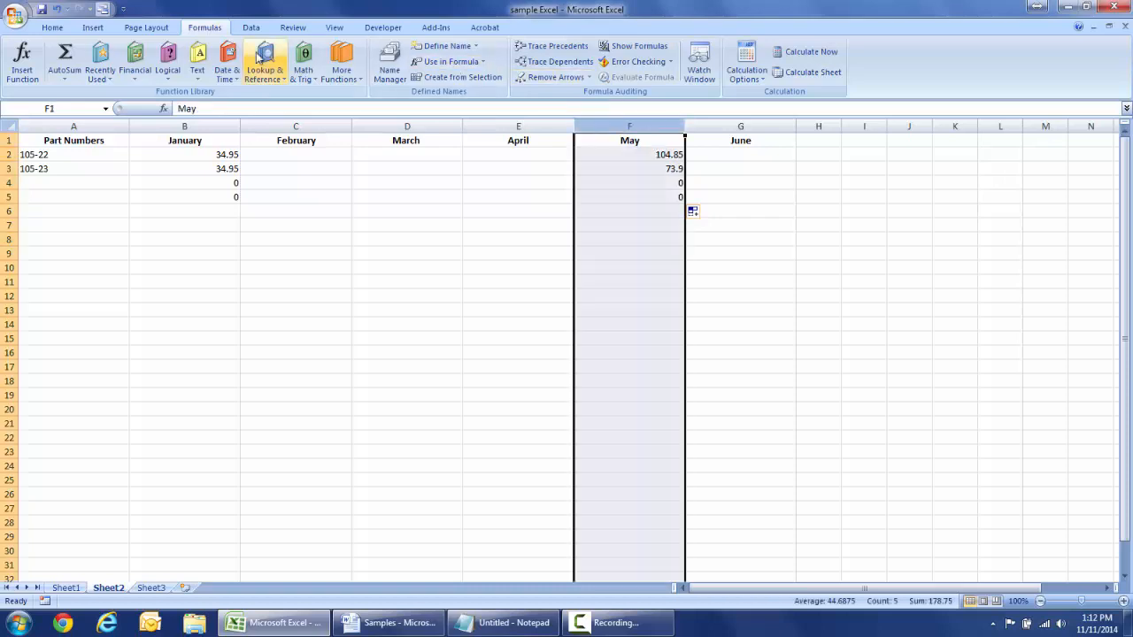
left_click(53, 27)
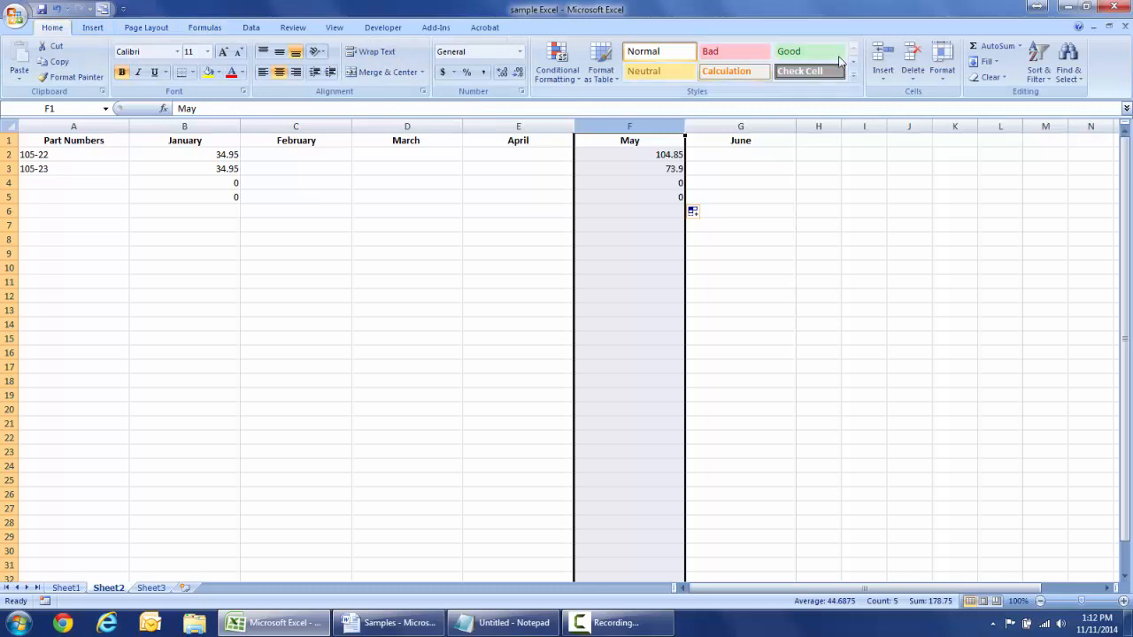
left_click(442, 72)
left_click(434, 237)
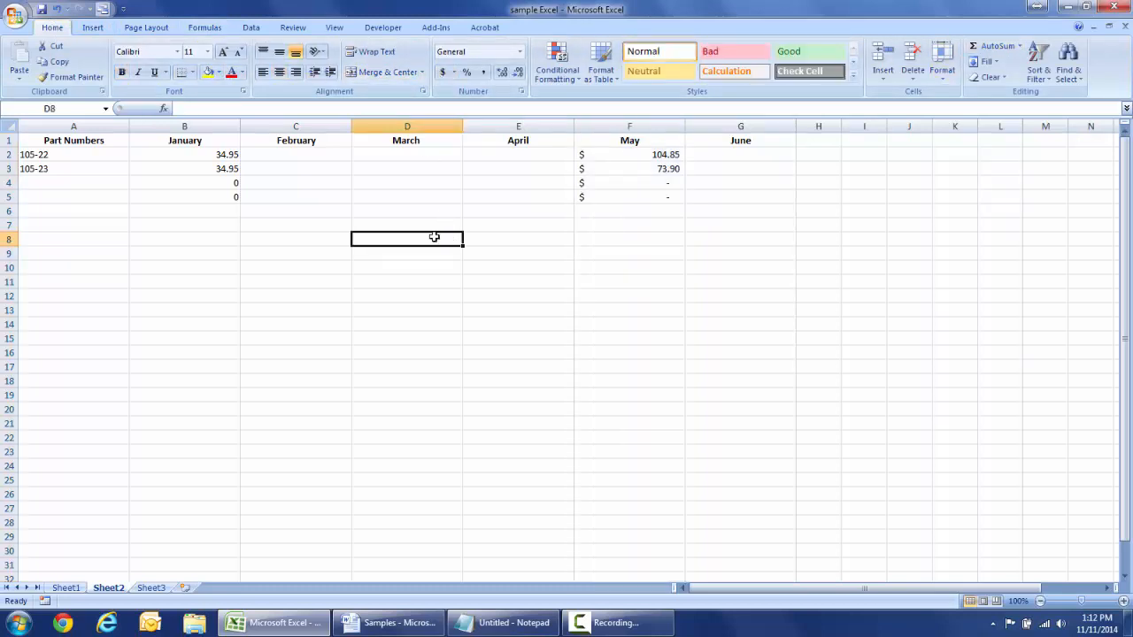